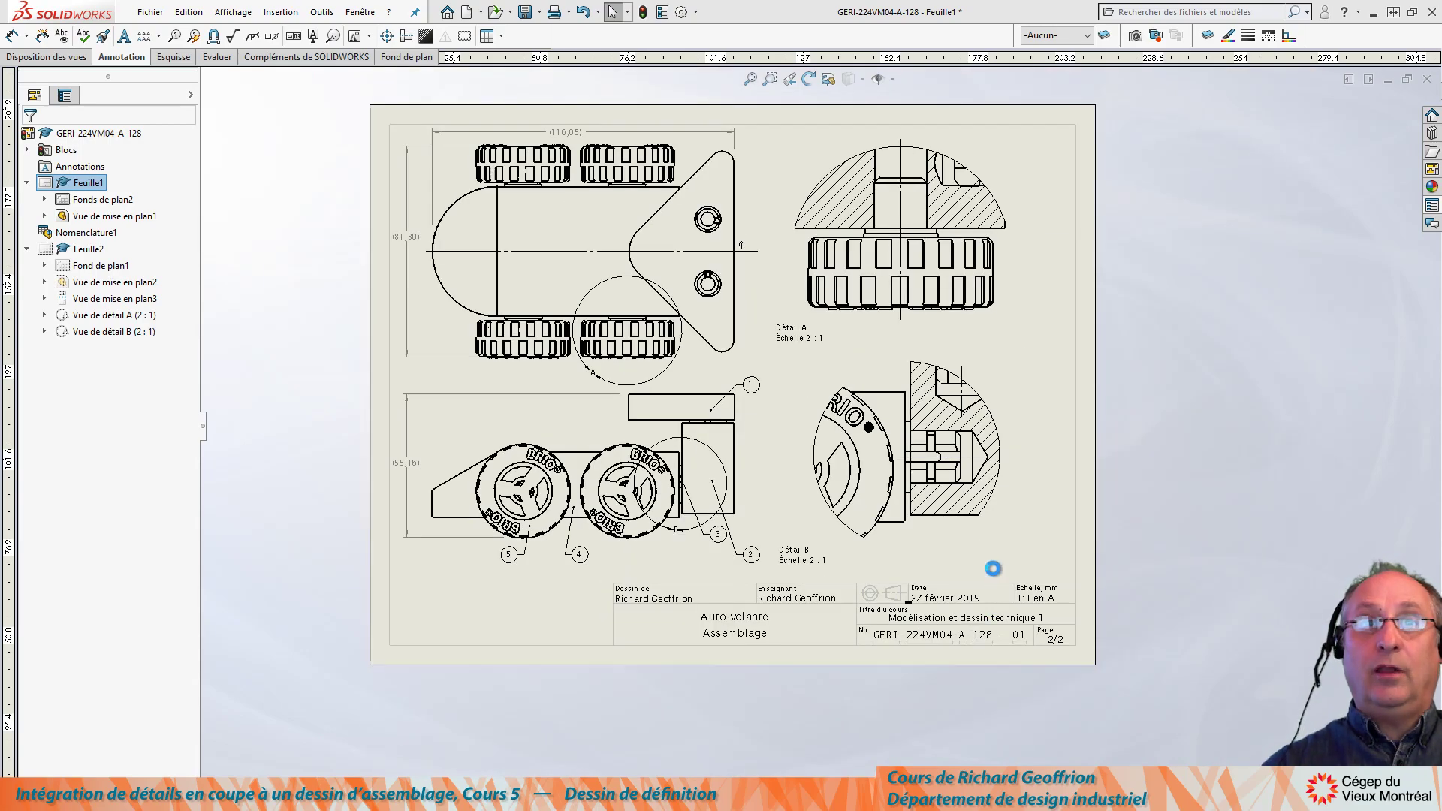
Examine the two main views and the sectioned details A and B on Feuille2.
scroll(1054, 633, down, 2)
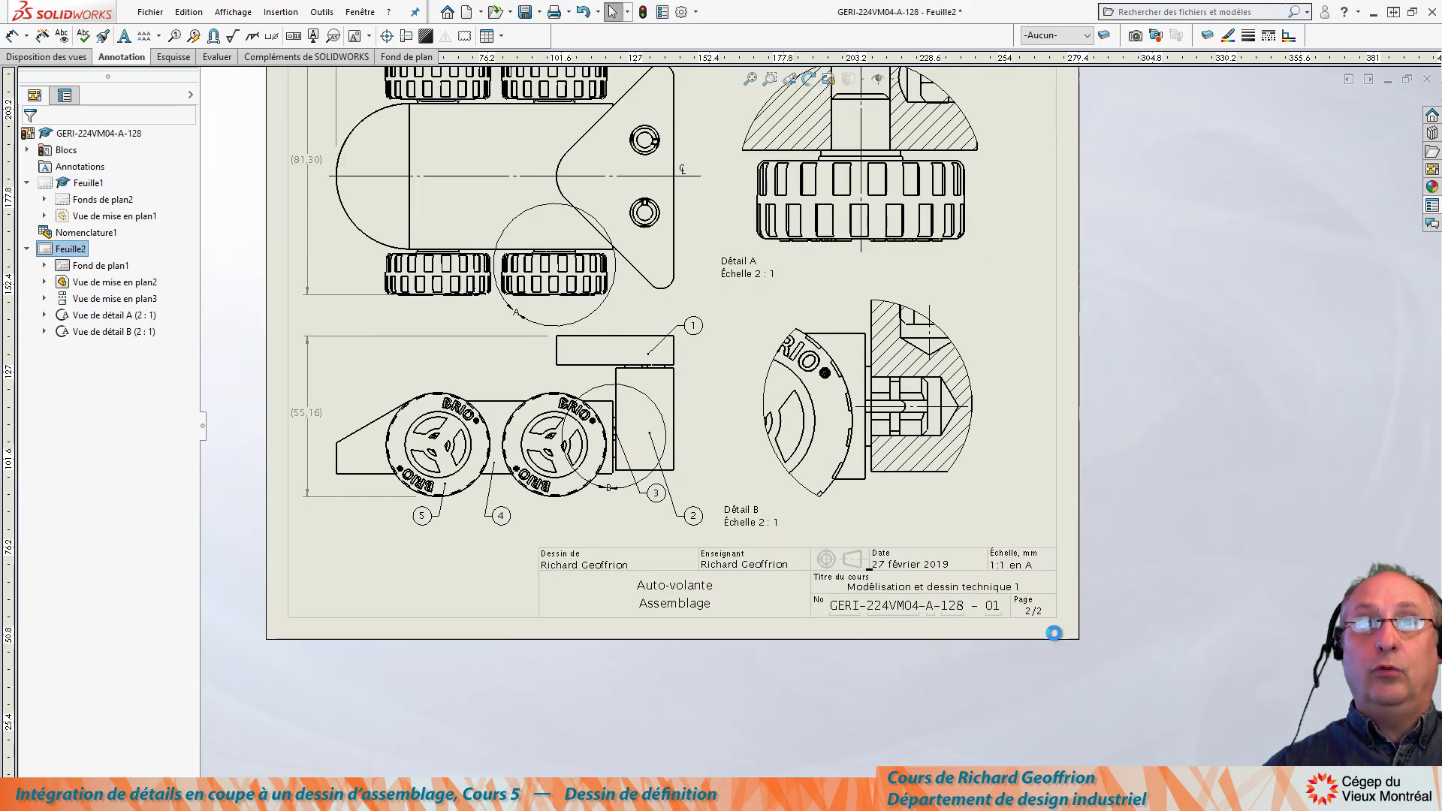
scroll(1044, 619, down, 3)
scroll(1052, 634, up, 6)
scroll(676, 309, down, 2)
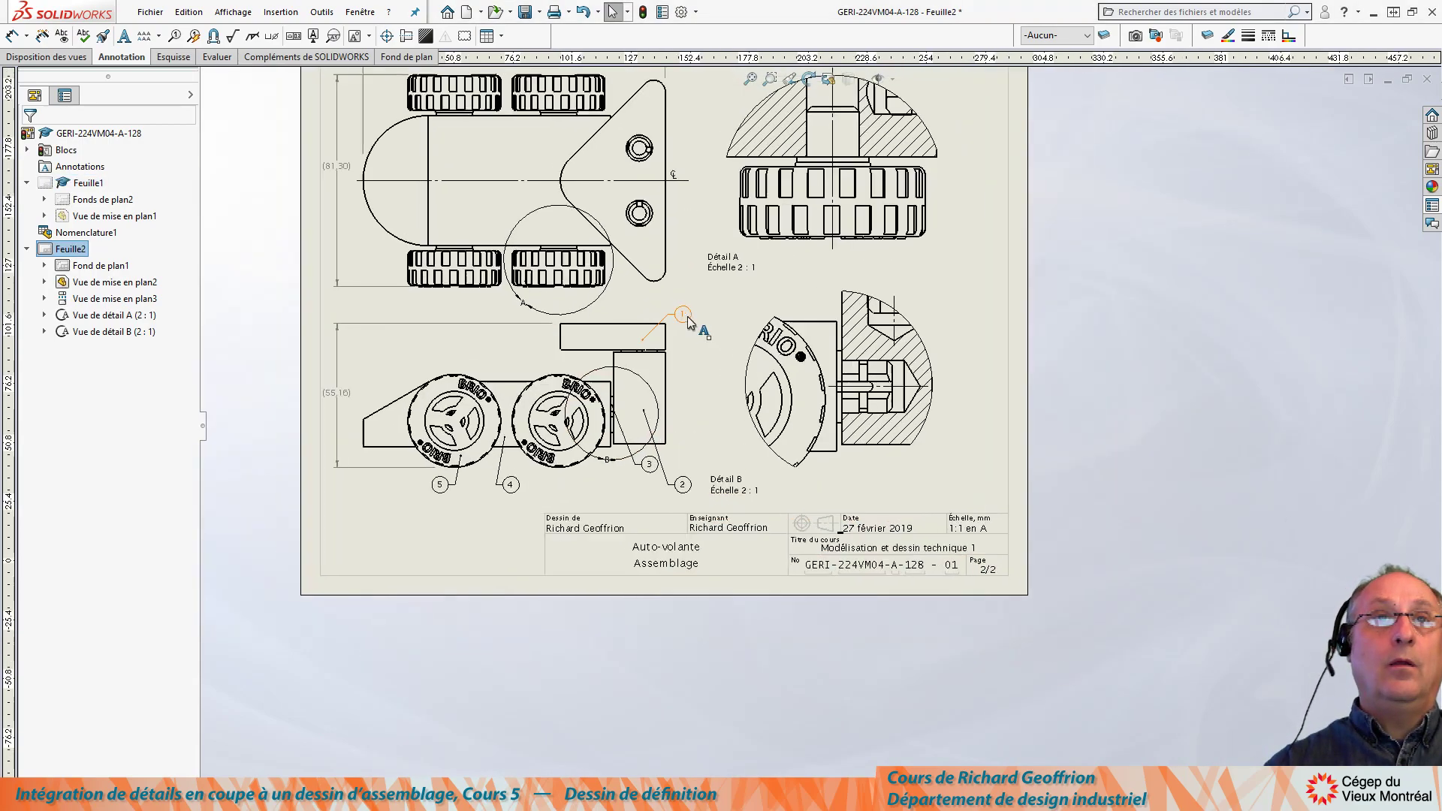
scroll(721, 319, up, 2)
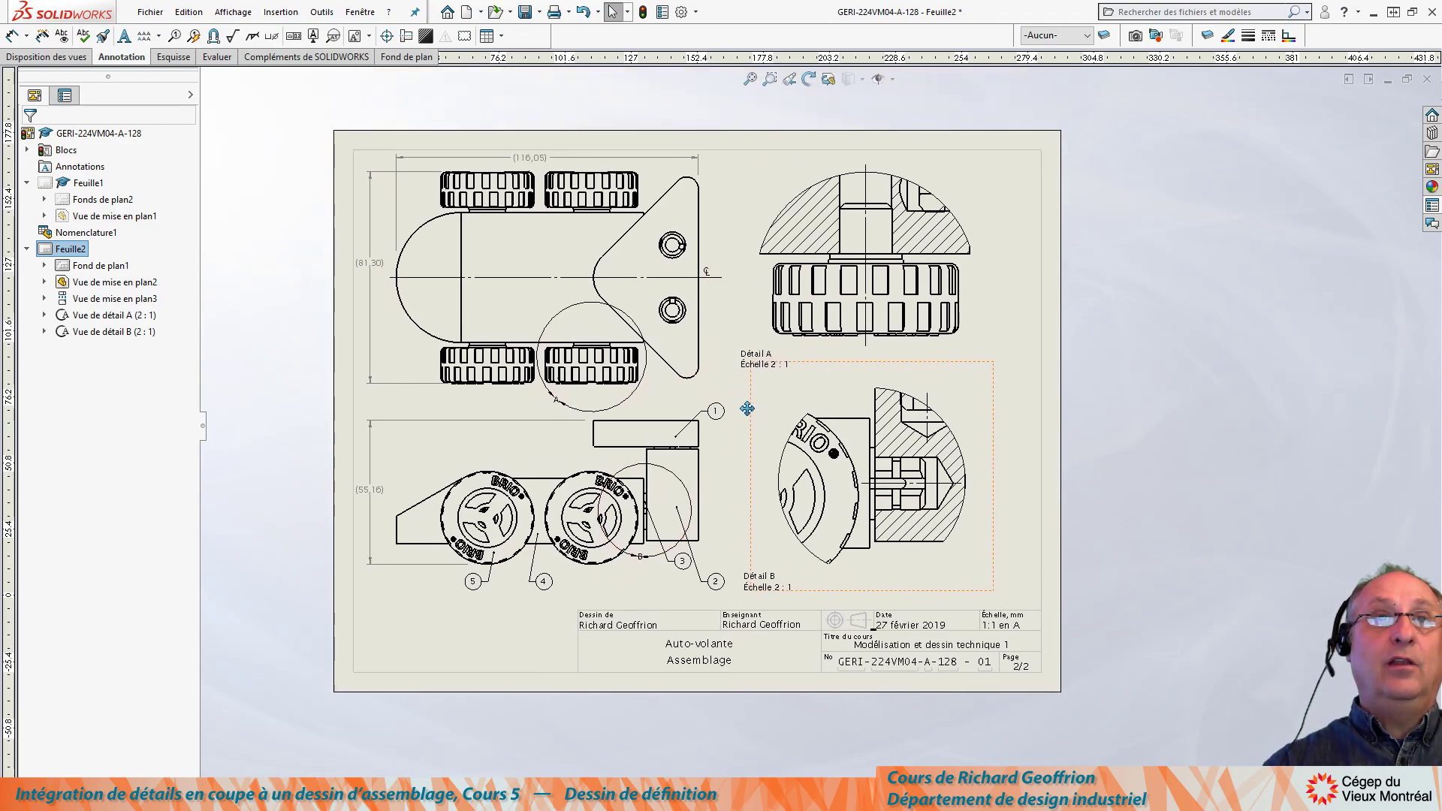
scroll(383, 316, down, 1)
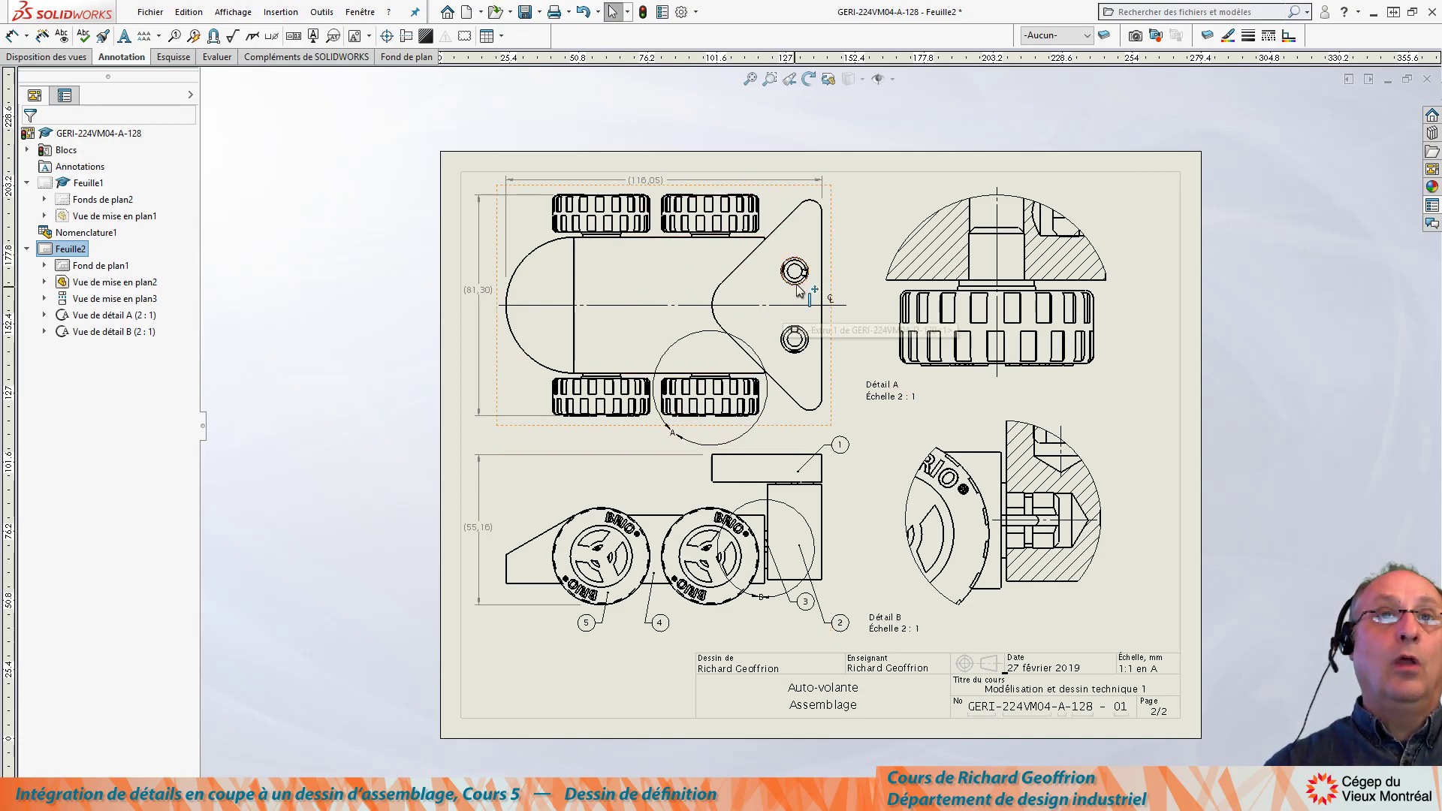
scroll(799, 291, up, 1)
scroll(799, 292, down, 3)
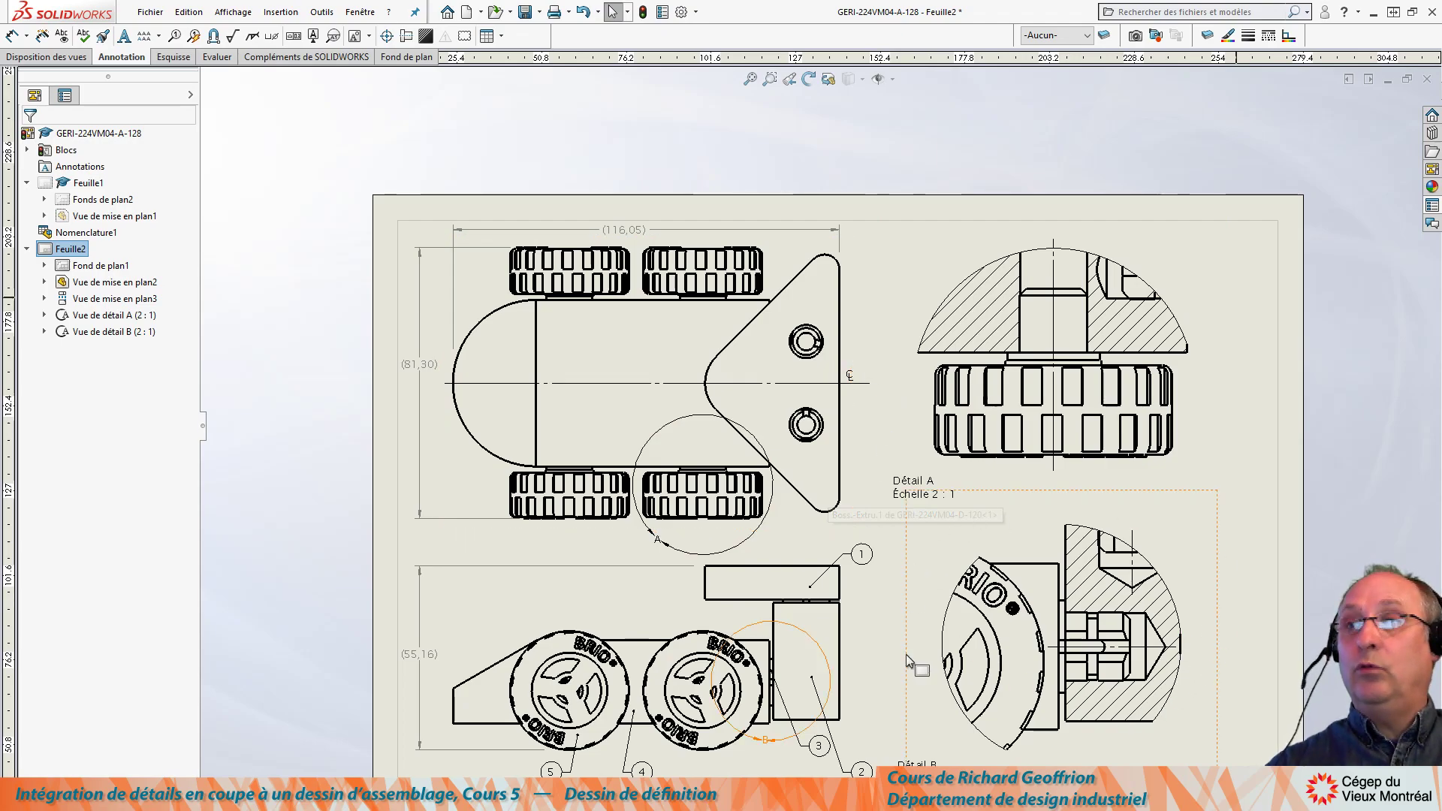
middle_drag(930, 633, 868, 554)
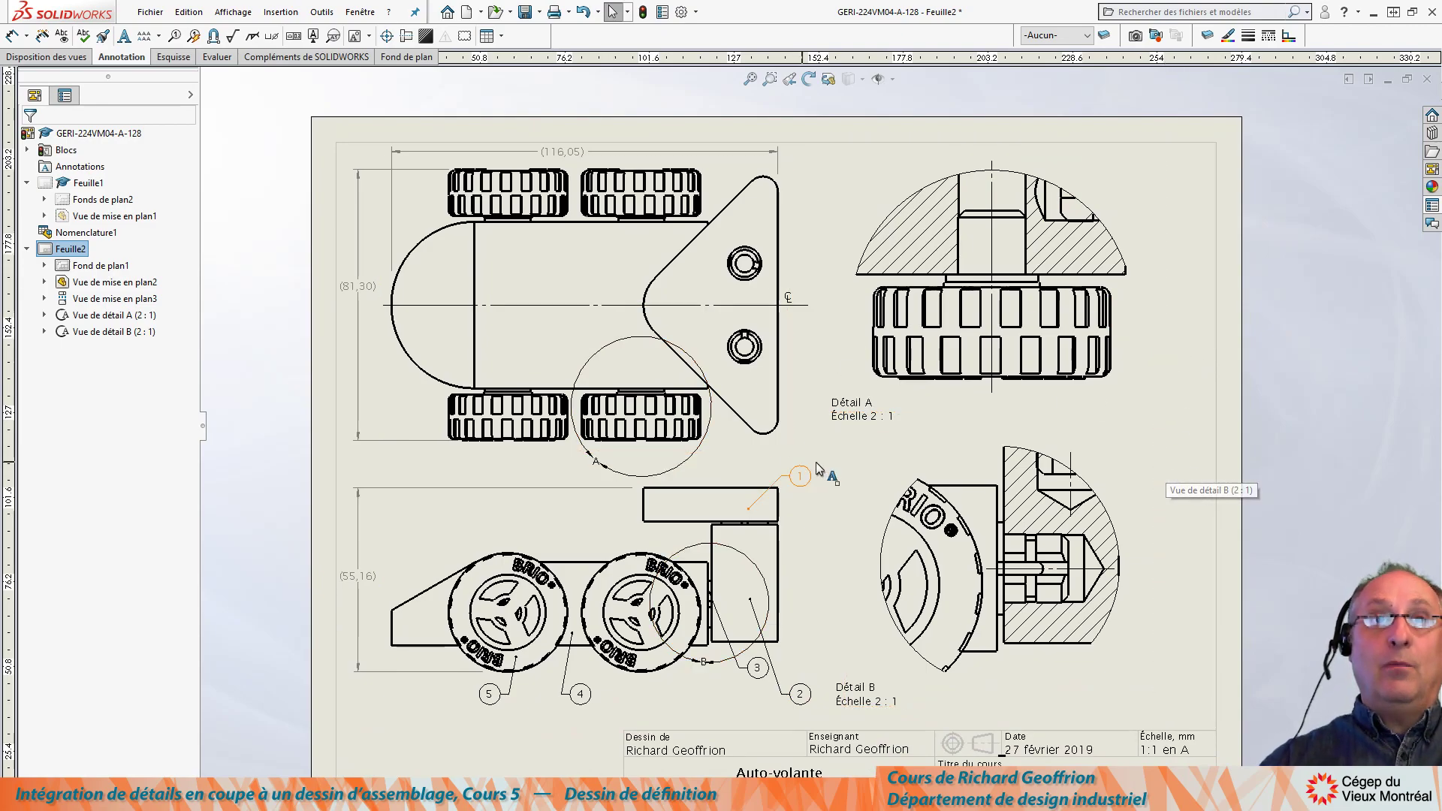
Delete detail view A from the sheet.
click(854, 411)
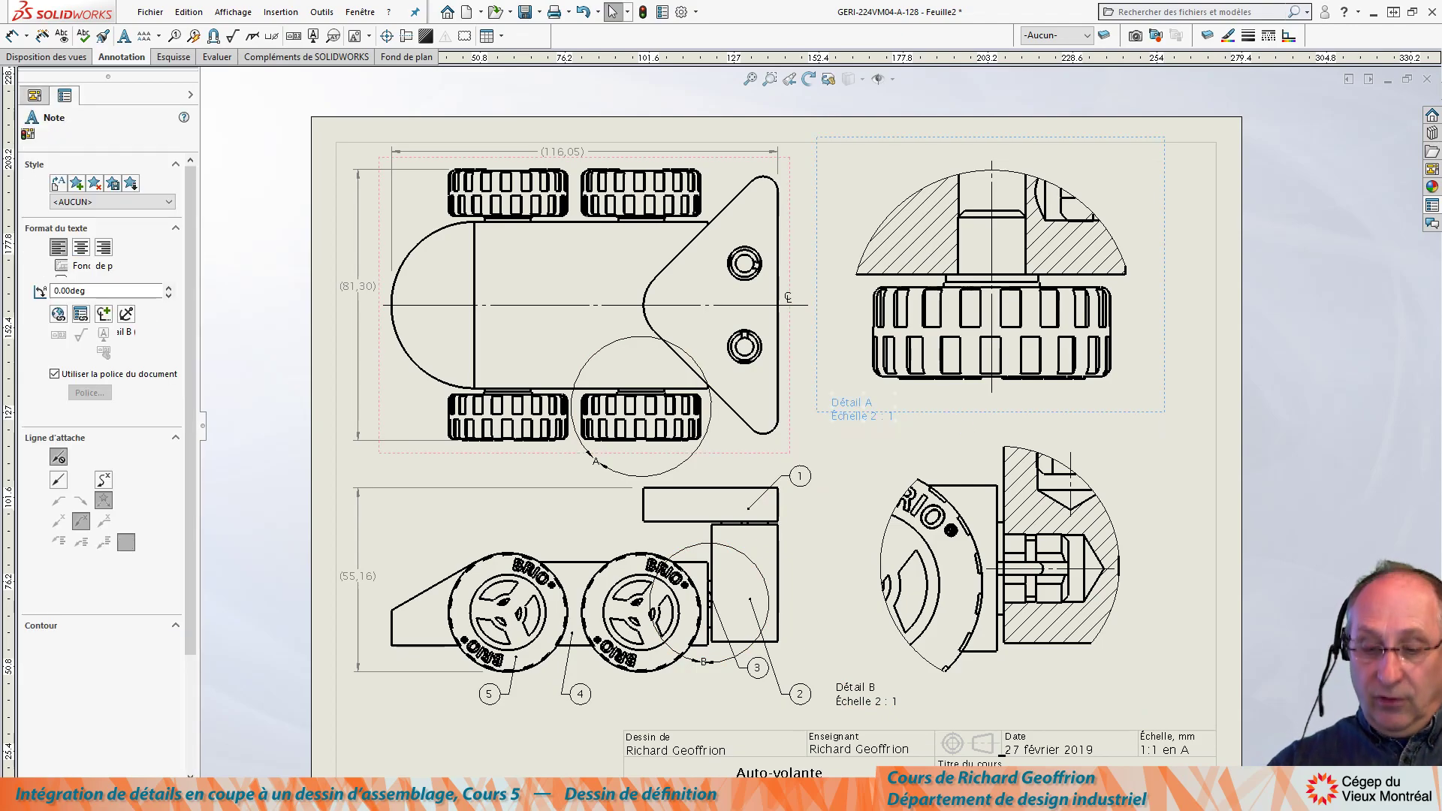
click(1041, 359)
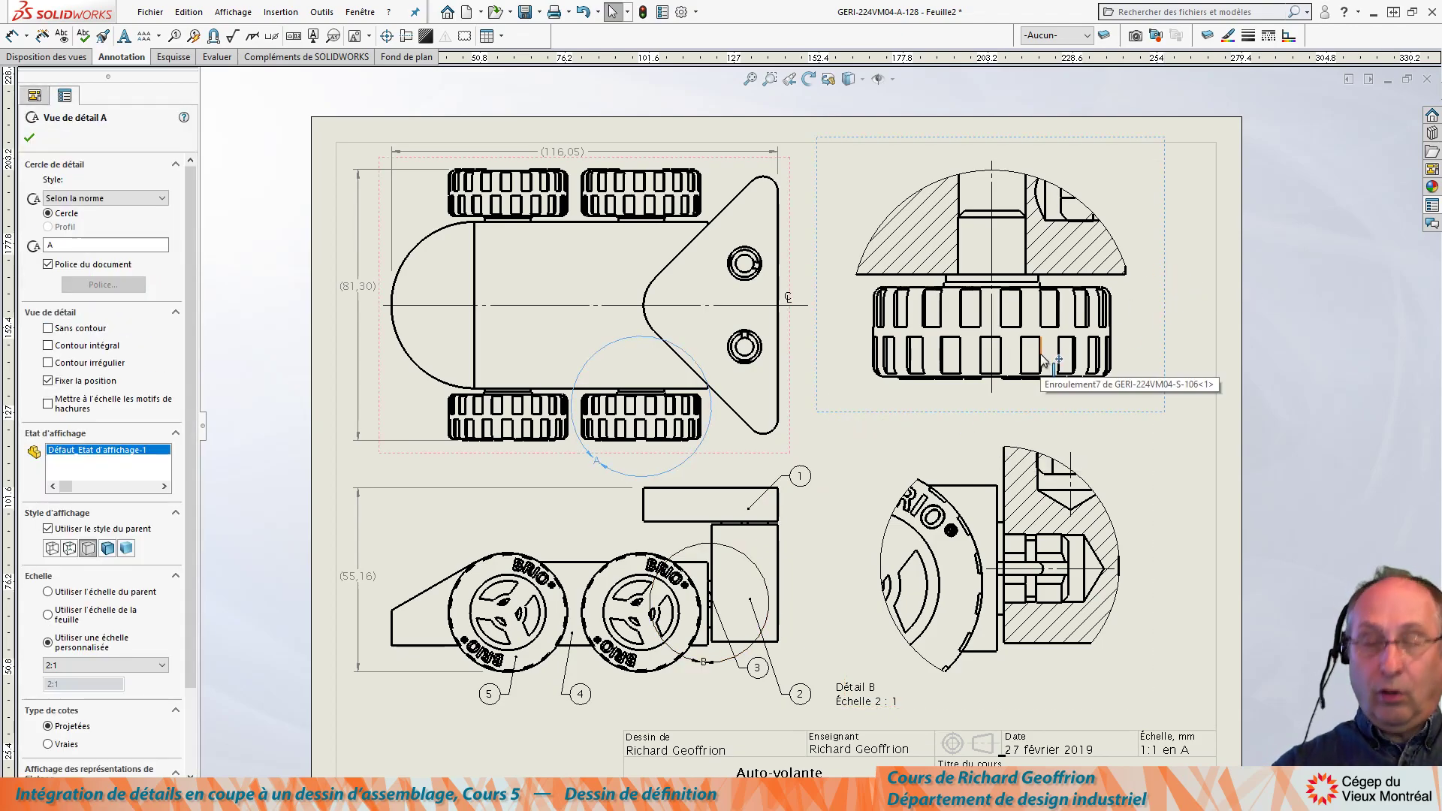
key(Delete)
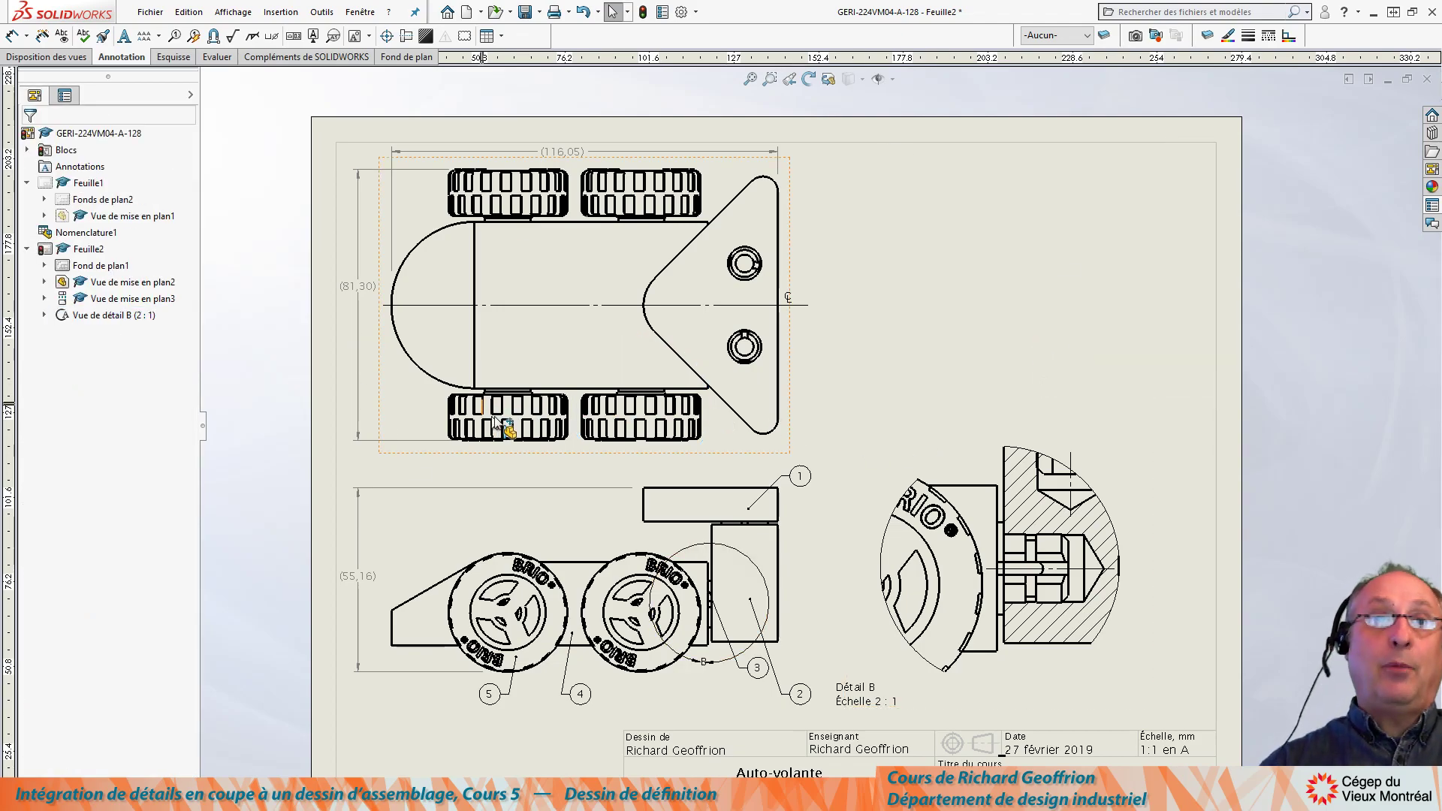
Create a 2:1 detail view of the top view's lower right wheel with a circle about 43 mm in diameter, placing it above detail B.
scroll(669, 417, up, 2)
scroll(710, 432, down, 3)
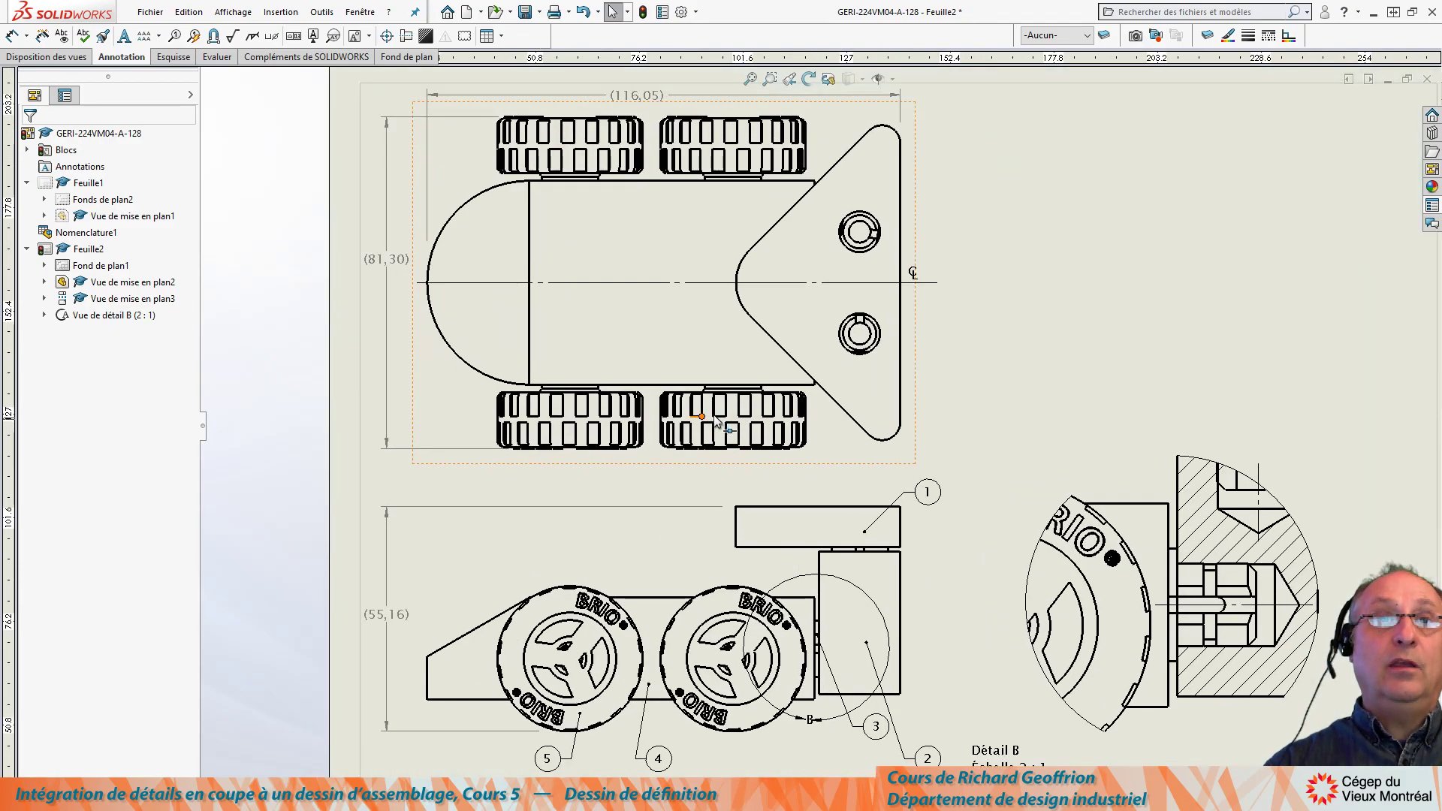
scroll(781, 413, down, 2)
scroll(824, 421, down, 1)
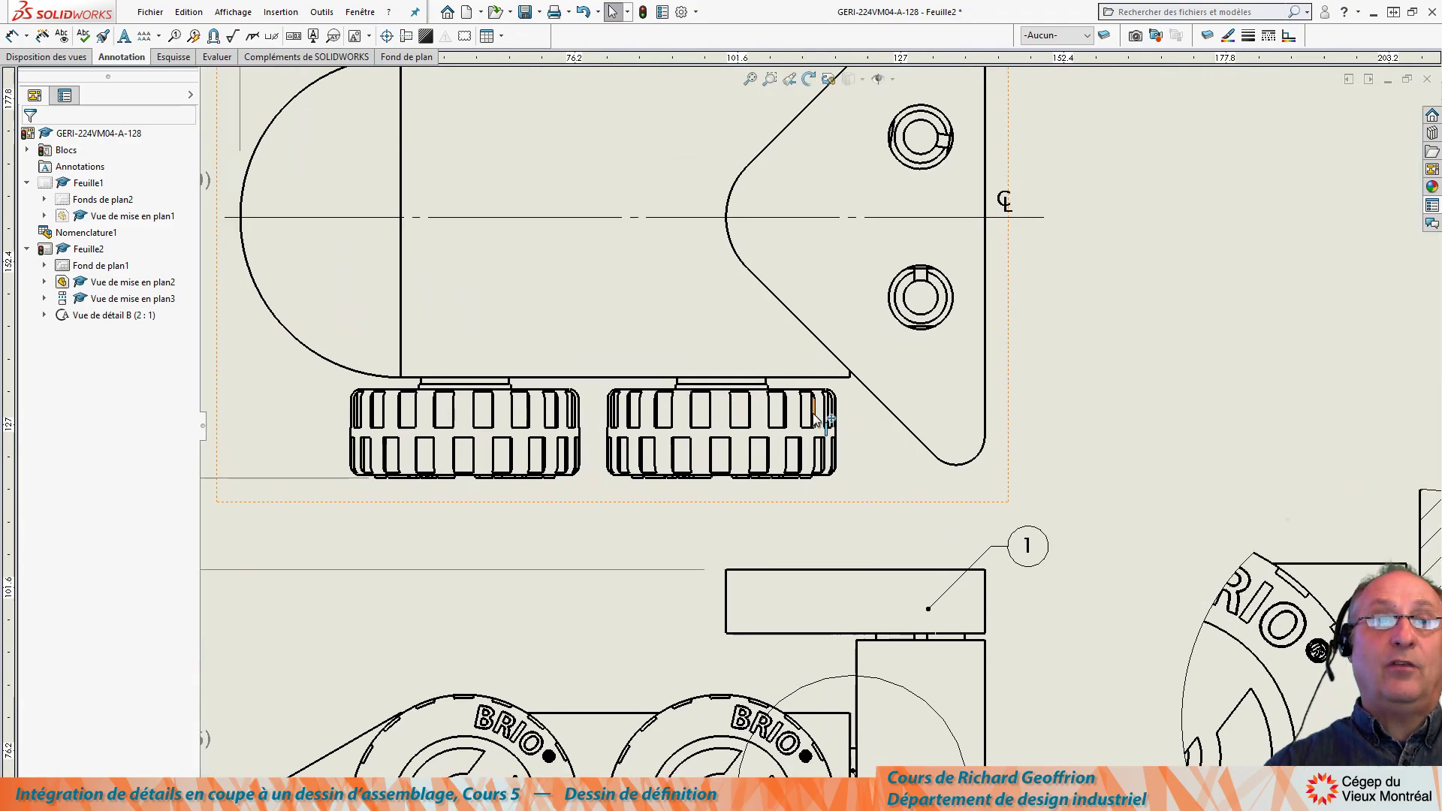
mouse_move(877, 427)
middle_down()
mouse_move(698, 466)
mouse_move(739, 458)
middle_up()
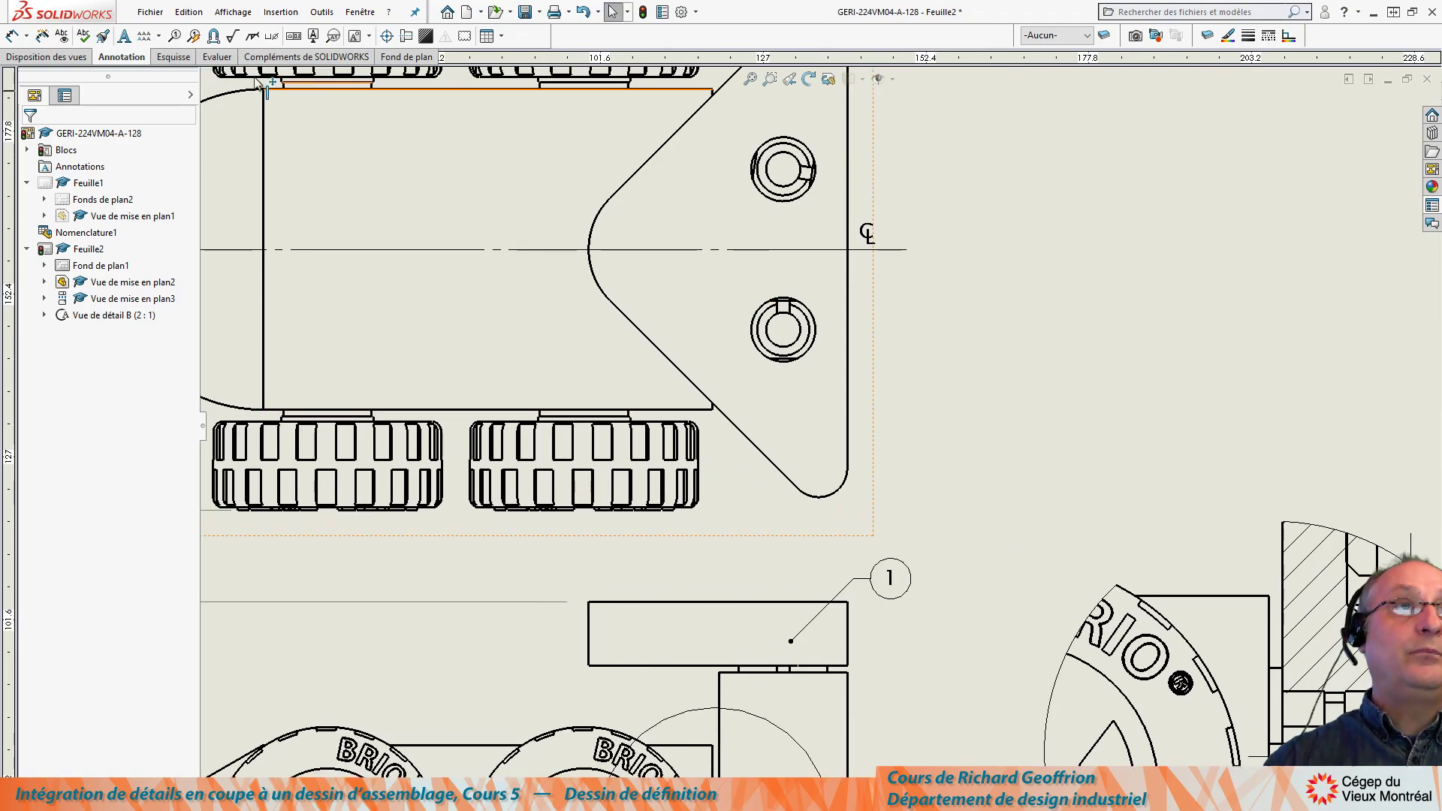
click(46, 59)
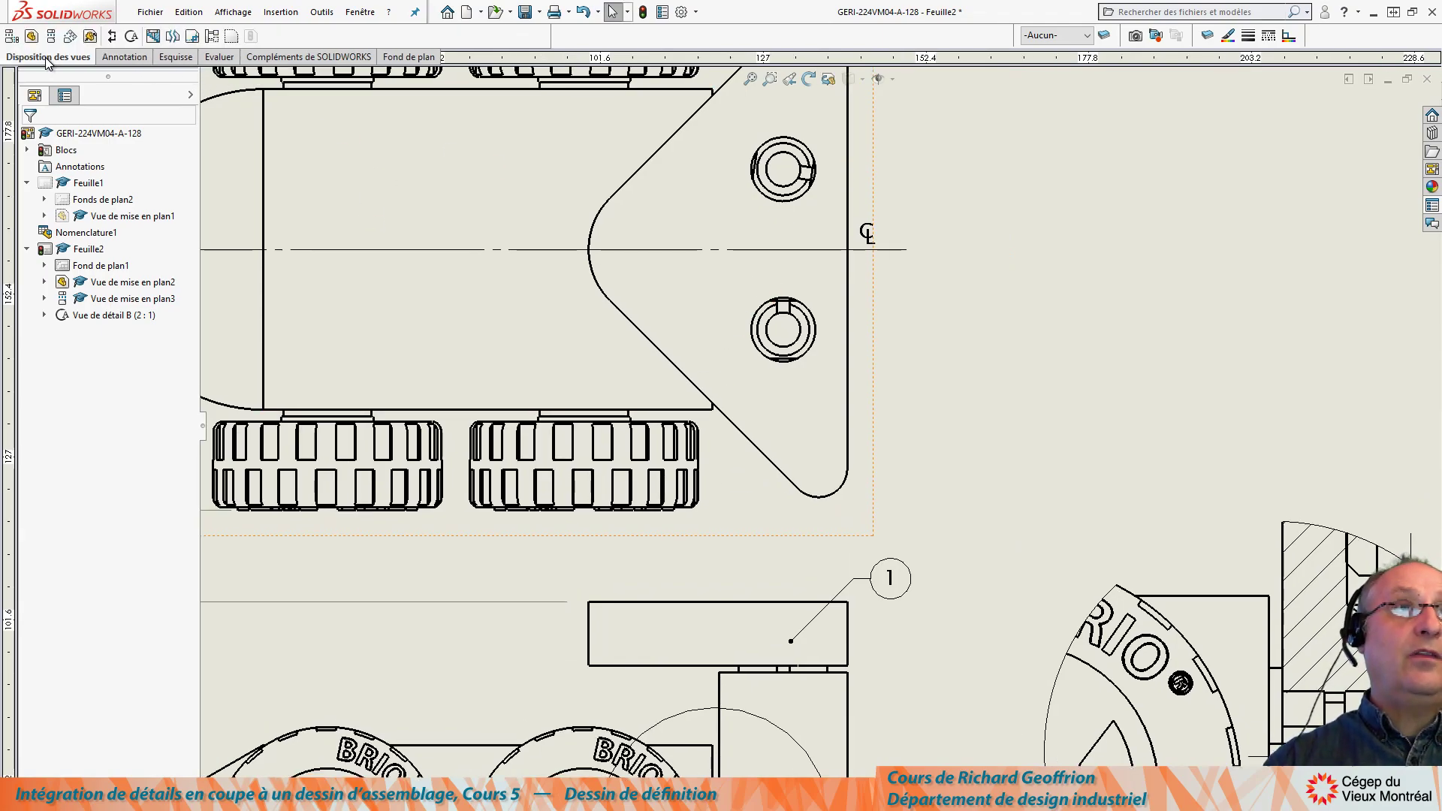
click(132, 37)
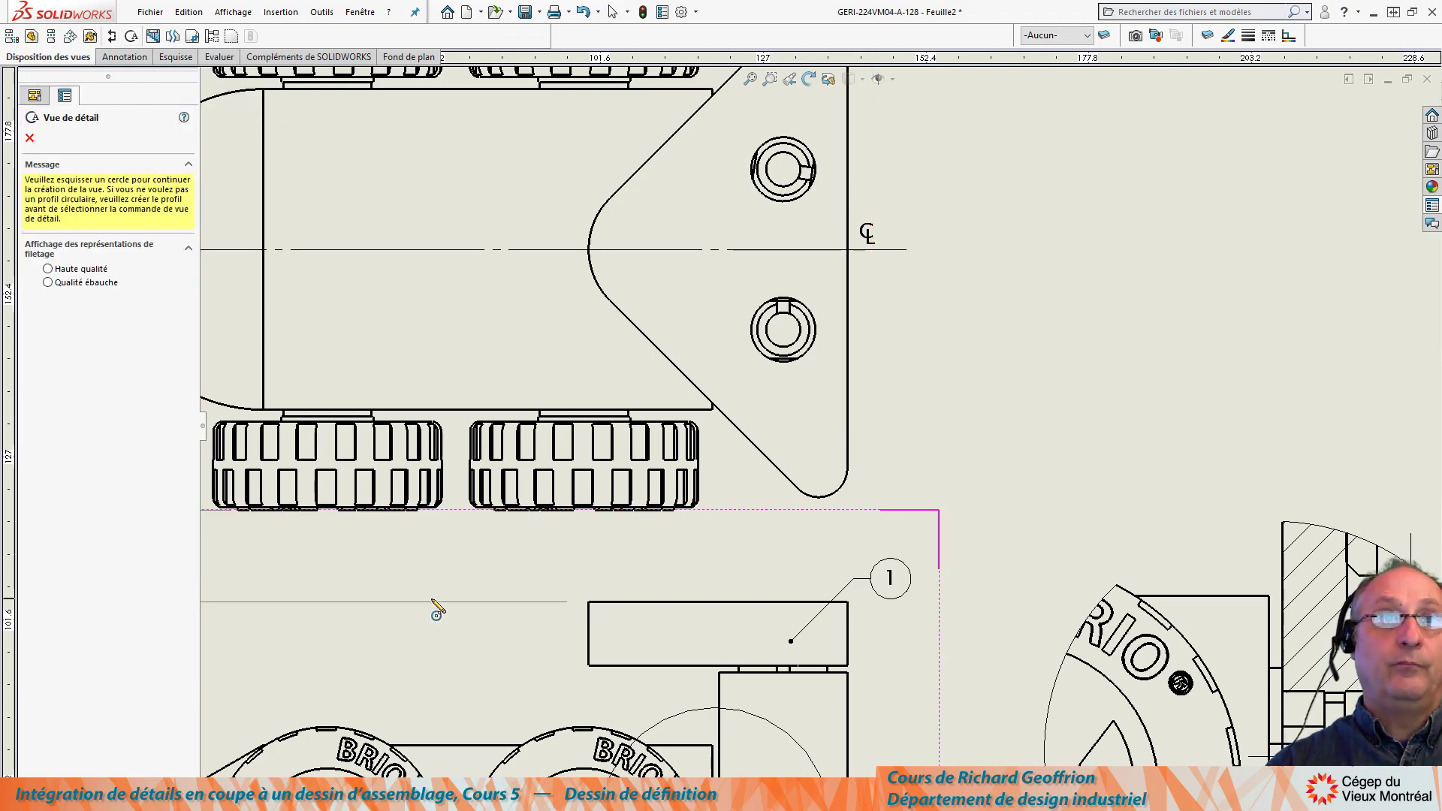
click(584, 443)
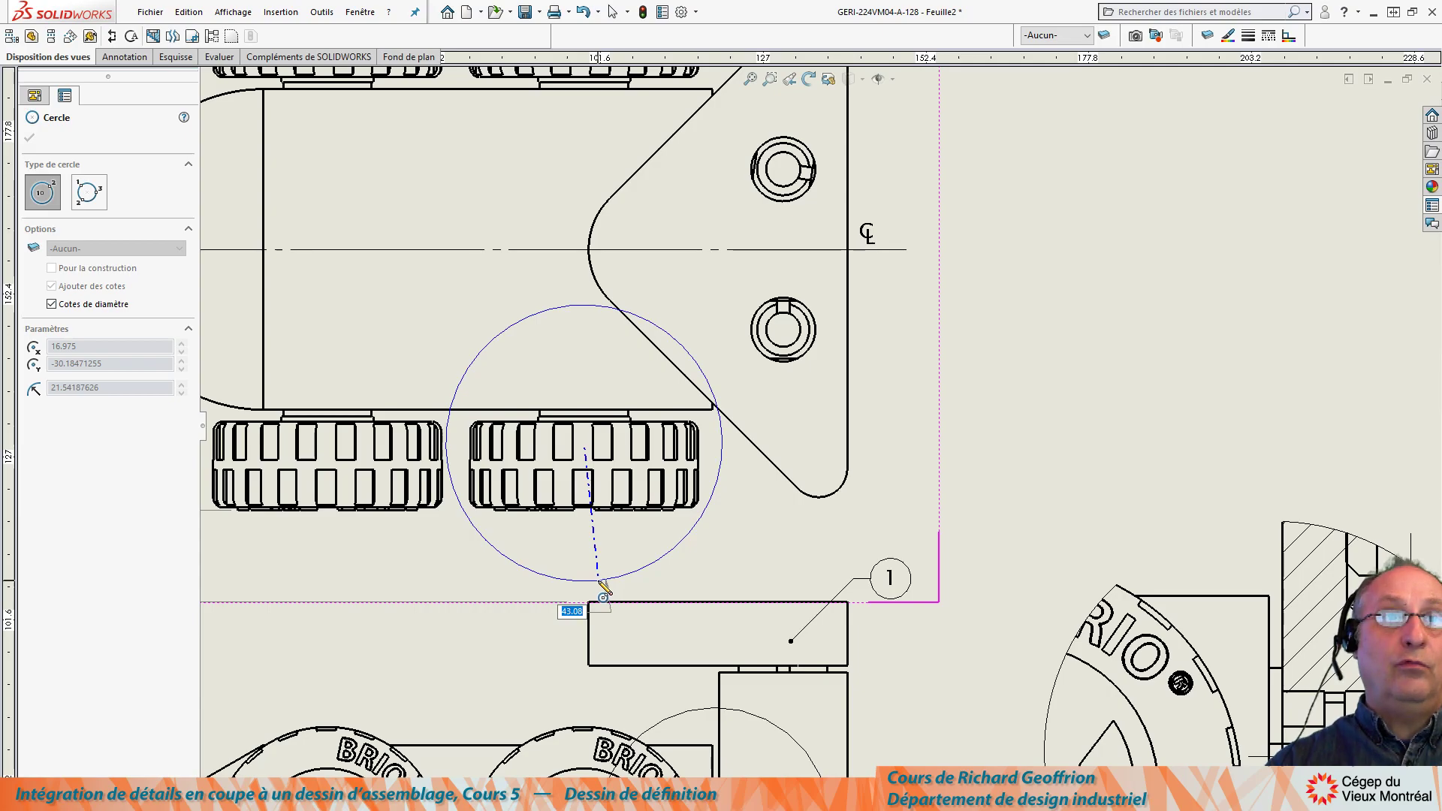
click(605, 584)
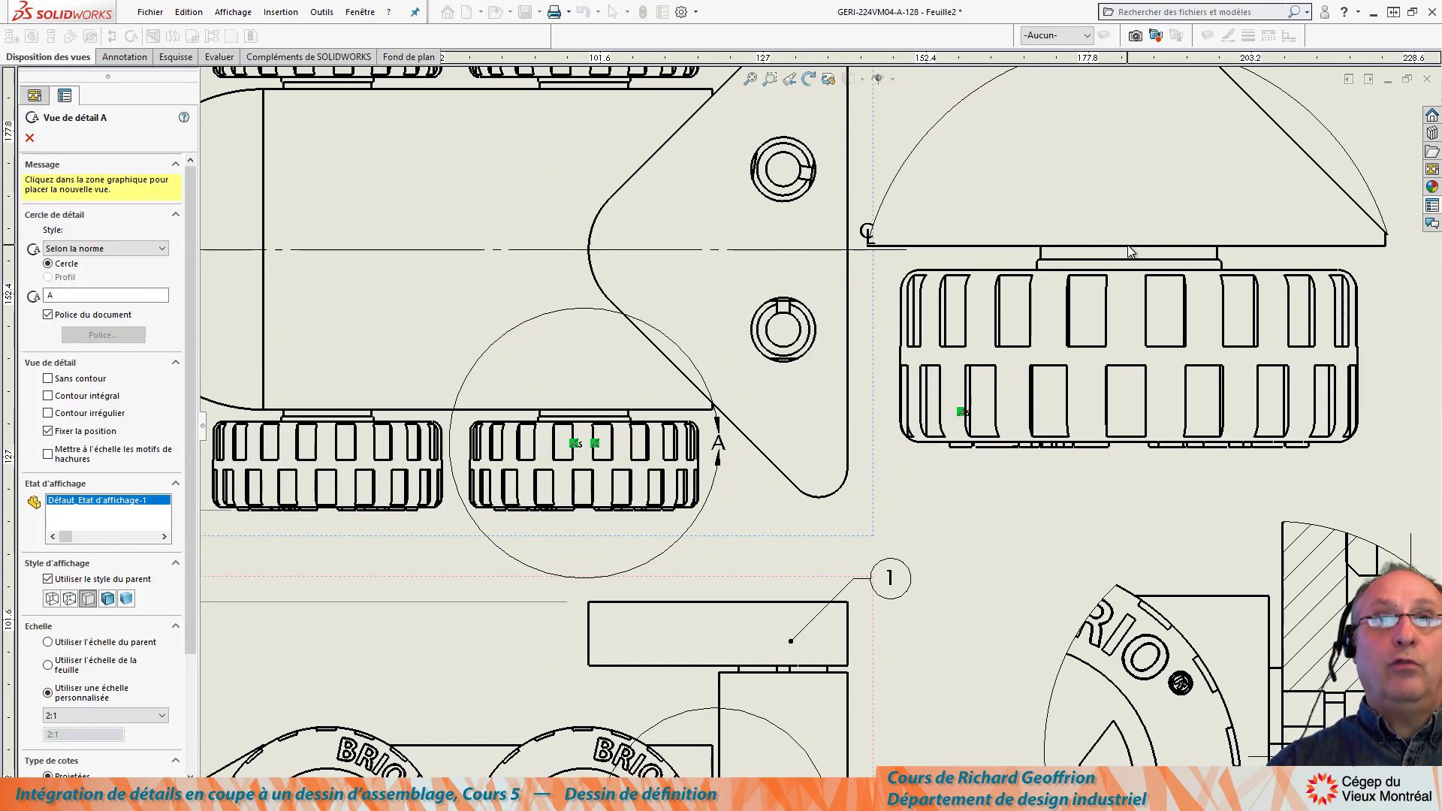
scroll(1128, 245, up, 3)
click(1165, 282)
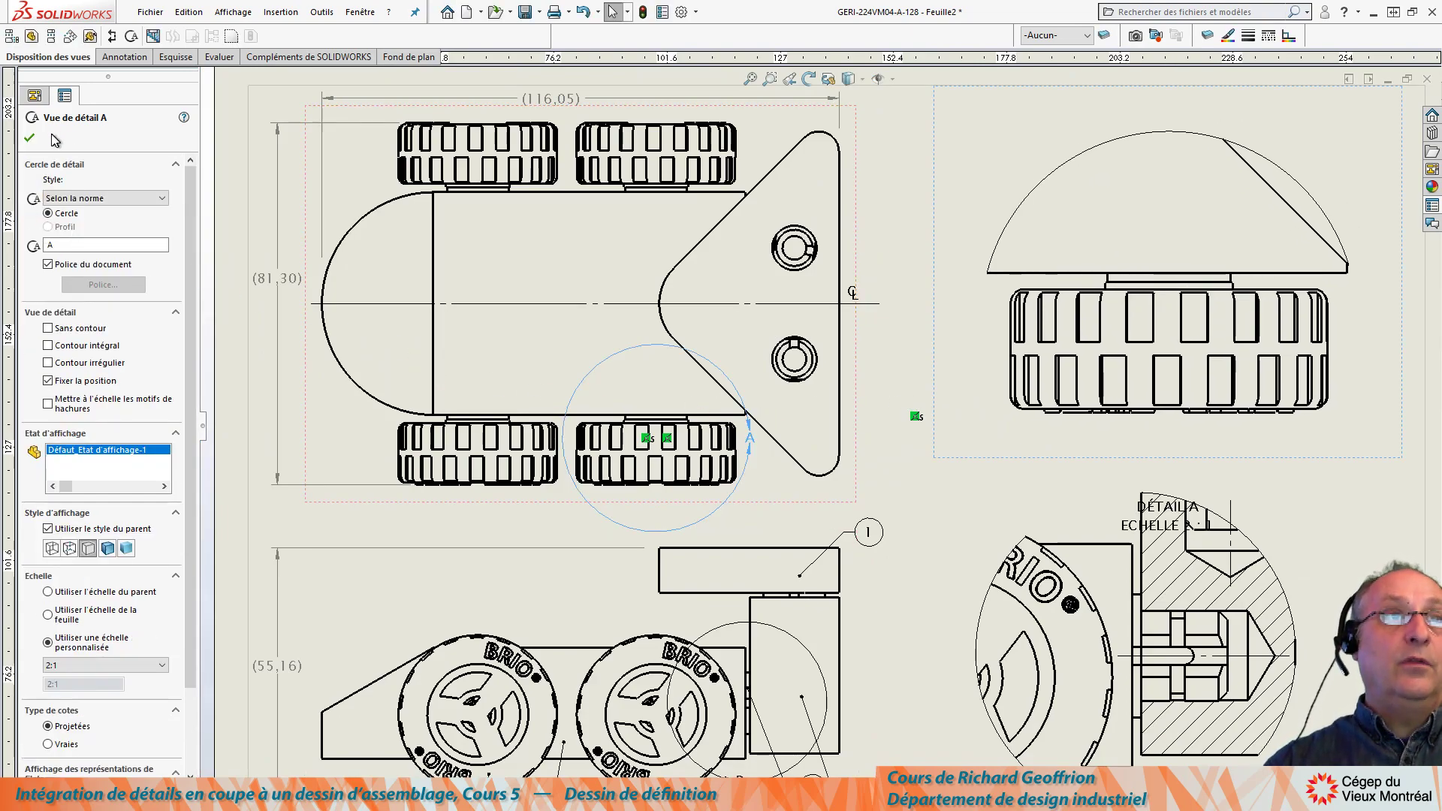
click(31, 138)
Move the detail circle's letter A to the lower-left part of the circle in the top view.
drag(755, 439, 607, 534)
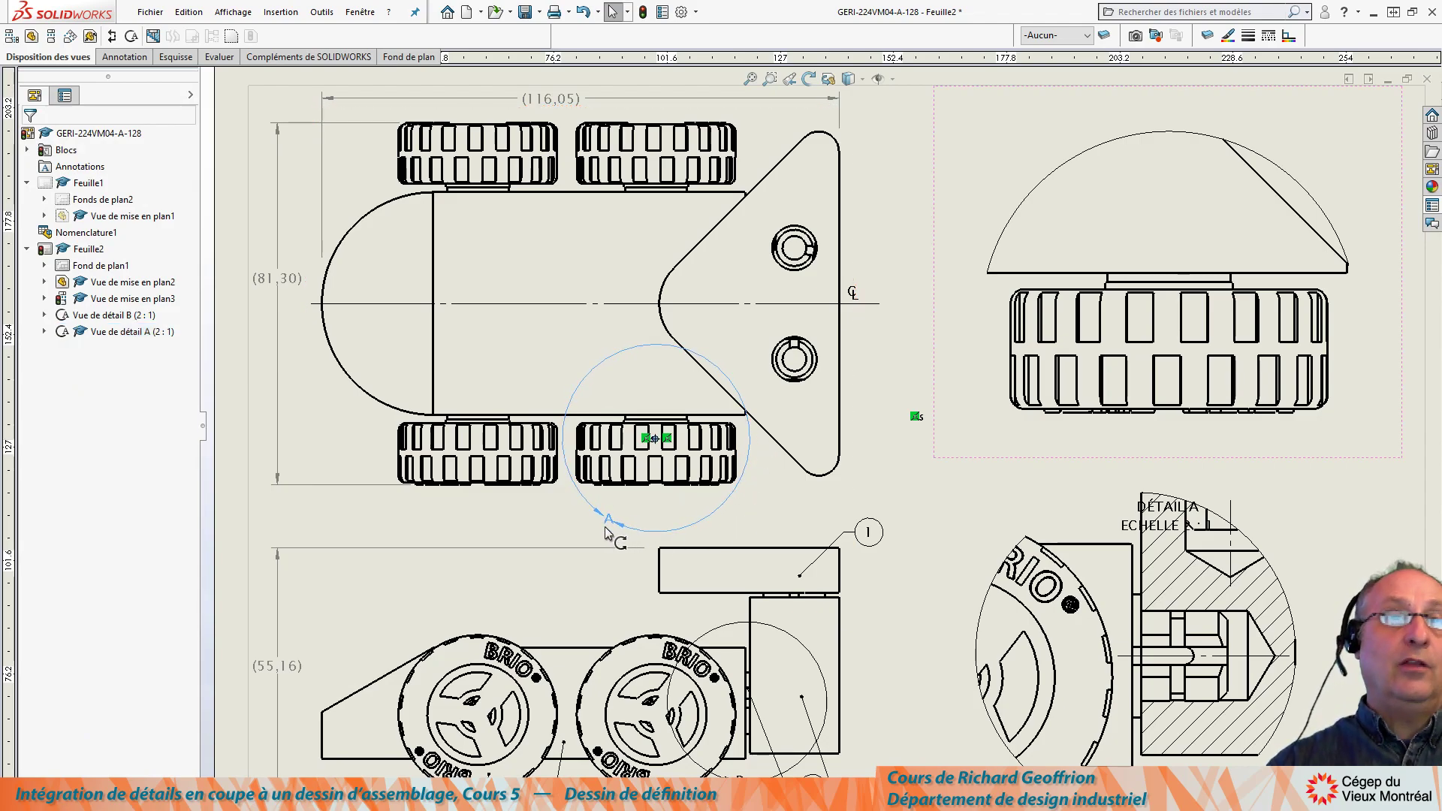
scroll(552, 564, down, 3)
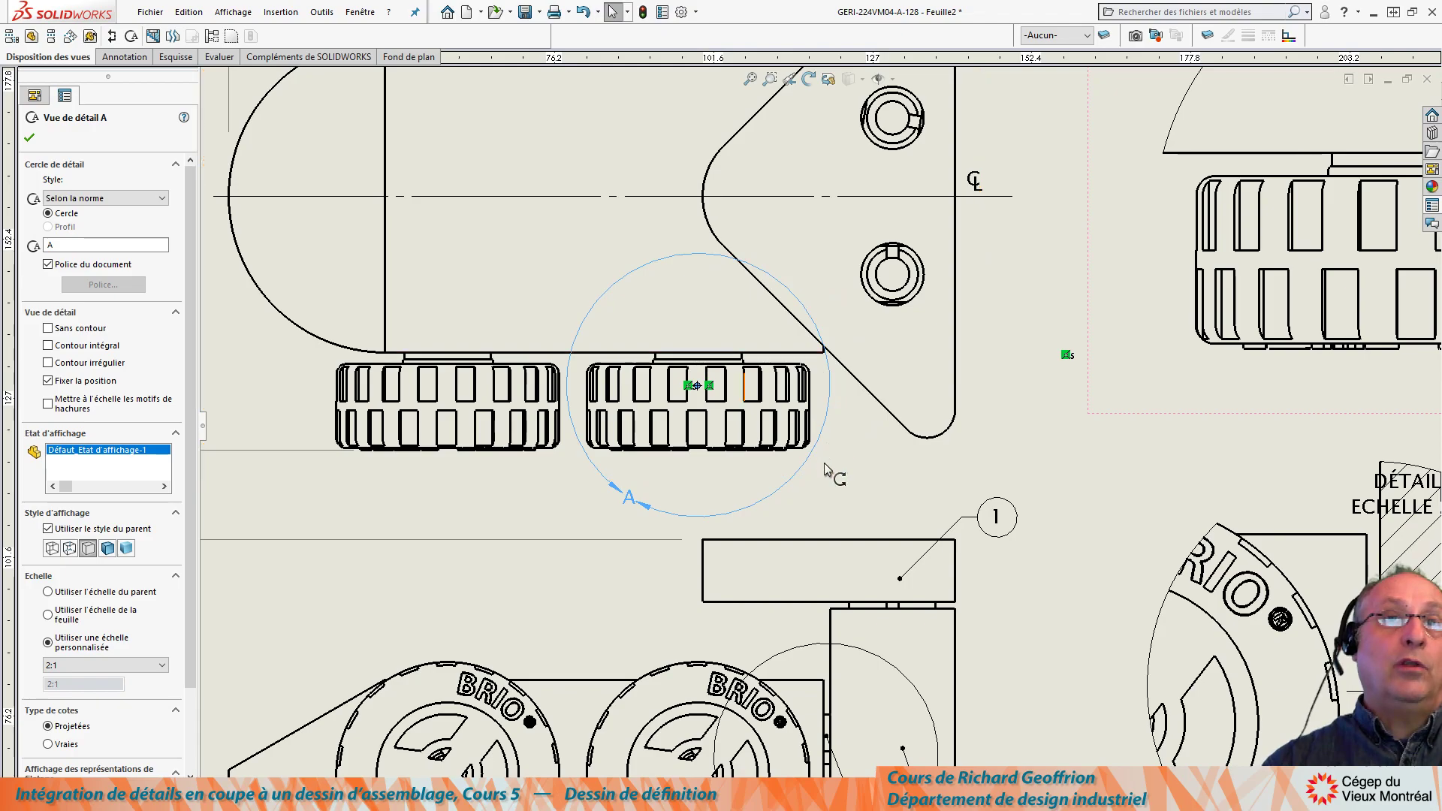
scroll(729, 363, up, 3)
scroll(729, 363, down, 2)
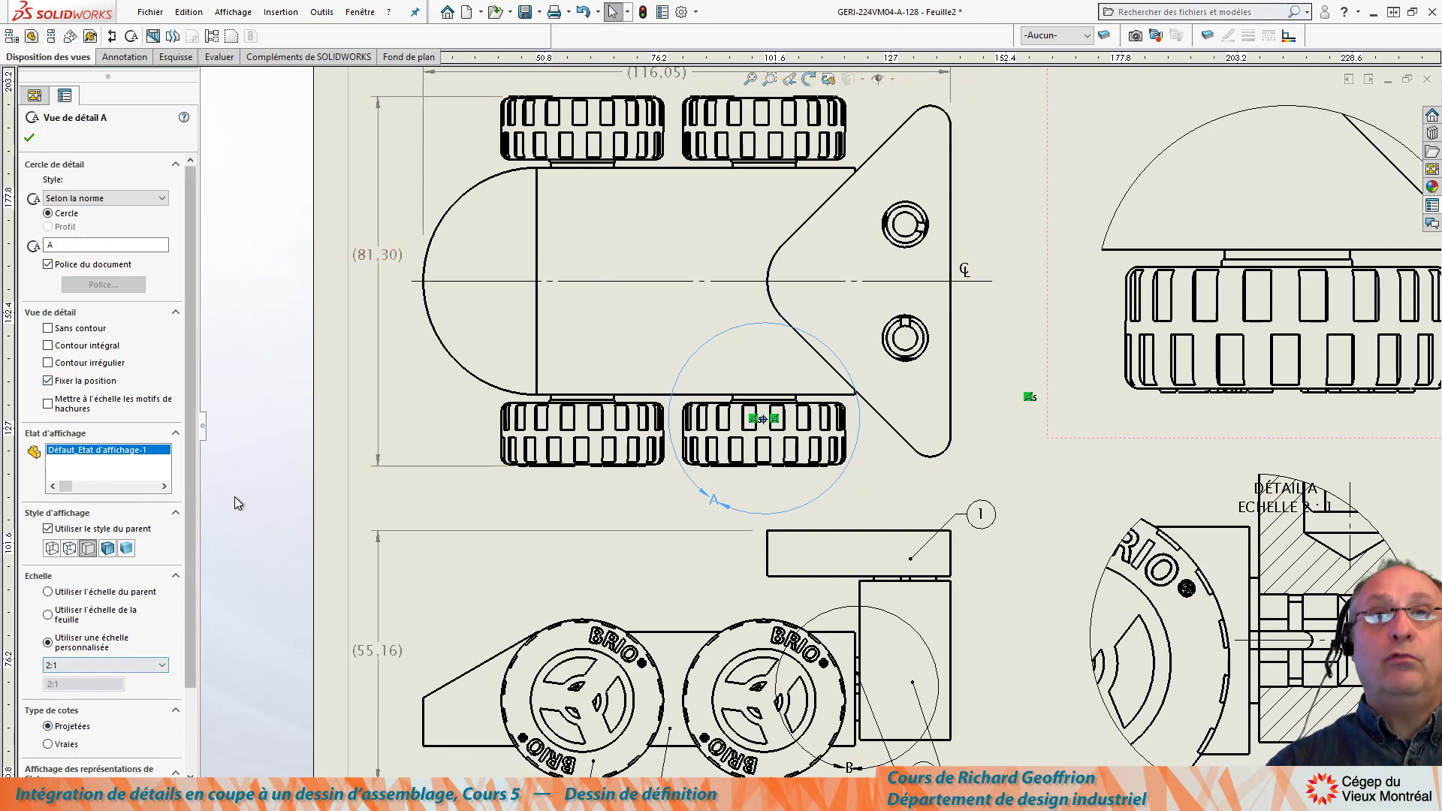
click(31, 140)
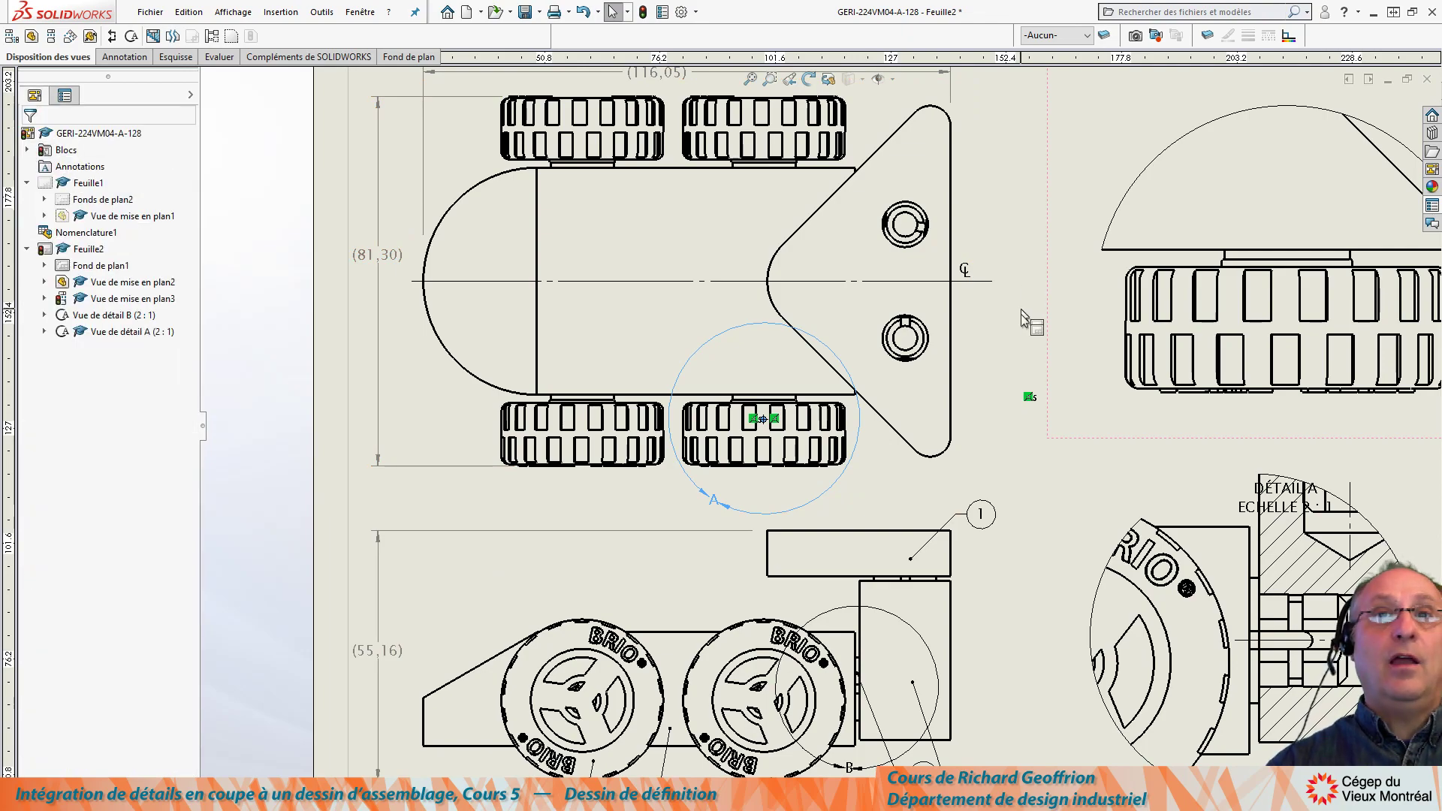
Move the detail view's automatic uppercase label off detail B to a free spot below the lower-left of the enlarged wheel.
scroll(783, 417, up, 3)
scroll(1069, 359, down, 5)
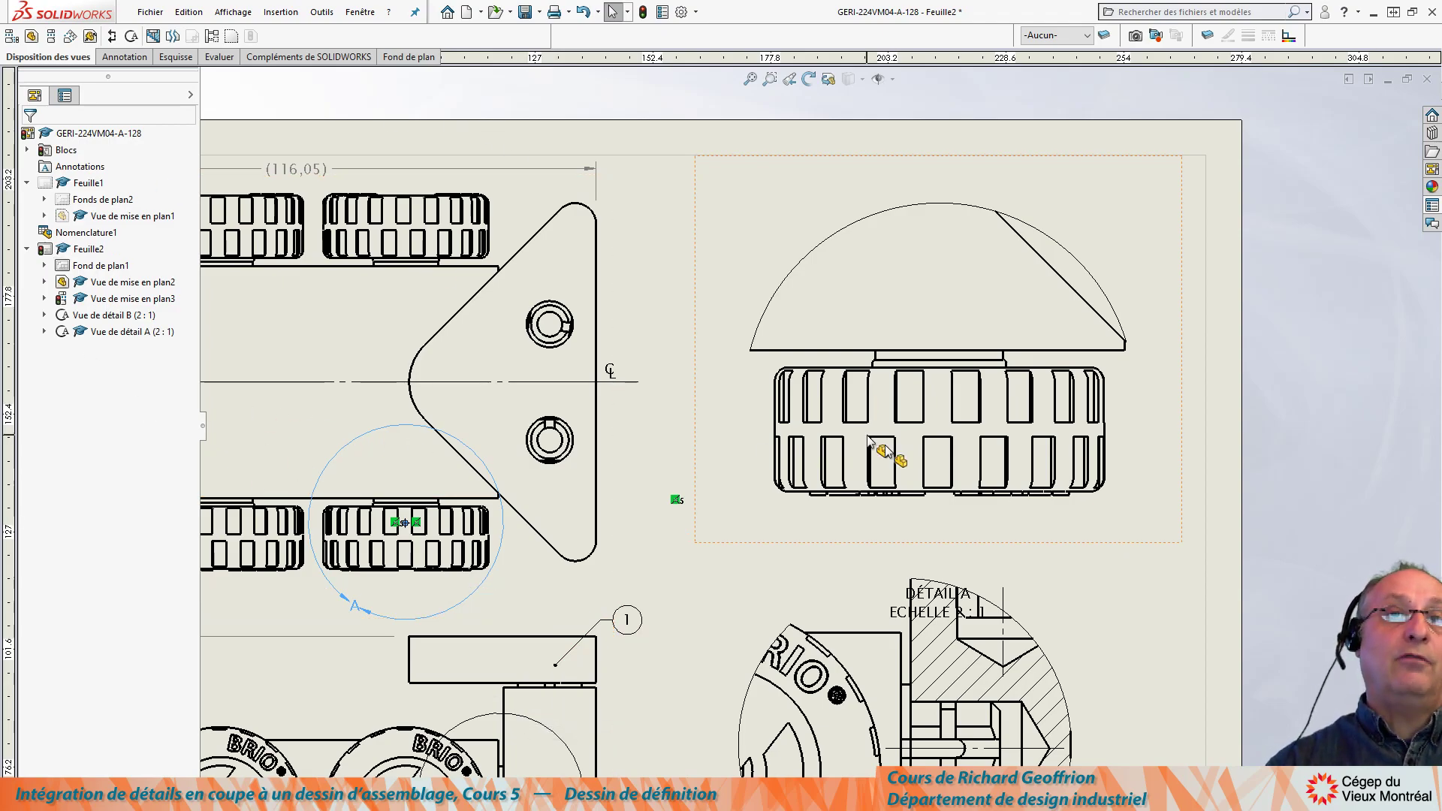
drag(896, 614, 693, 513)
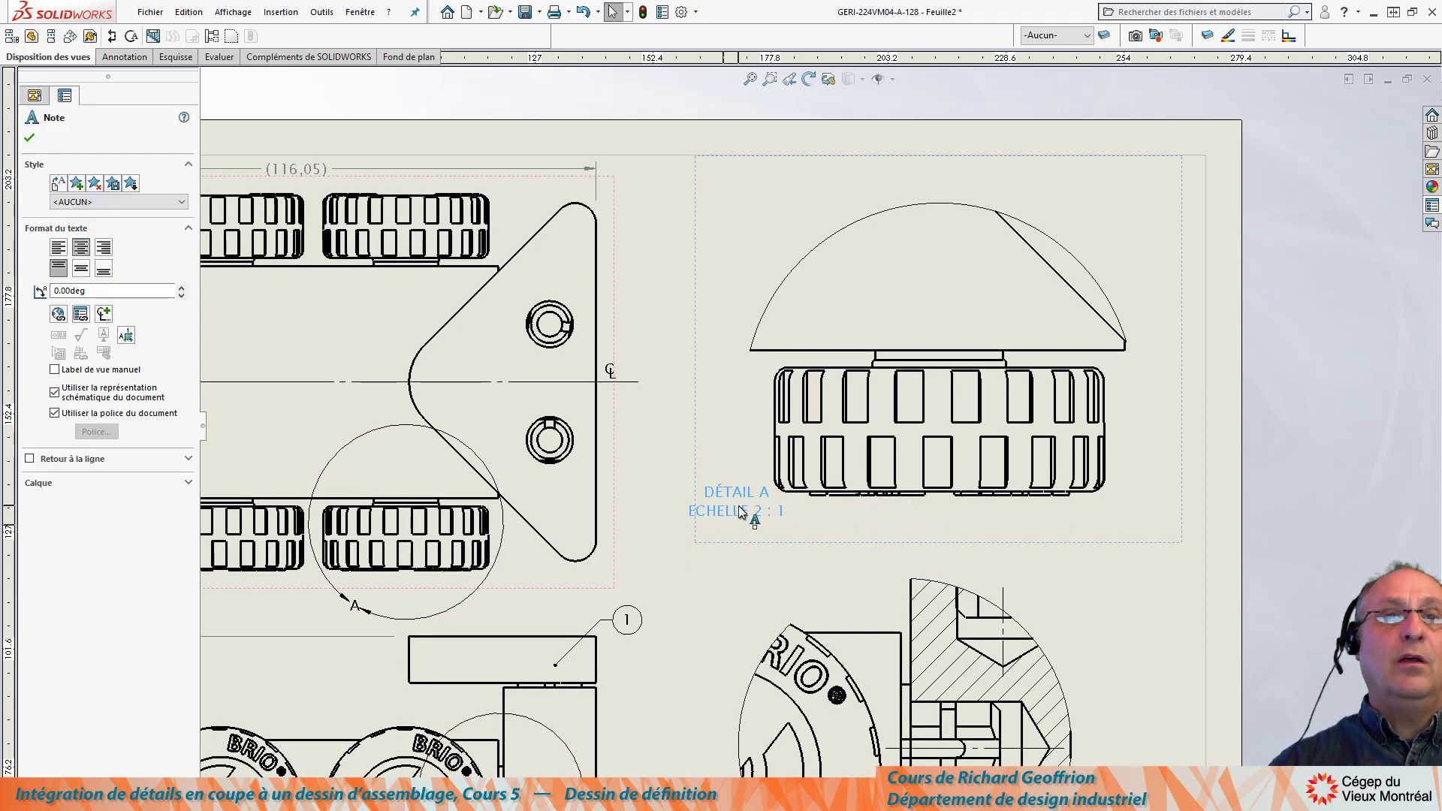
scroll(736, 510, down, 5)
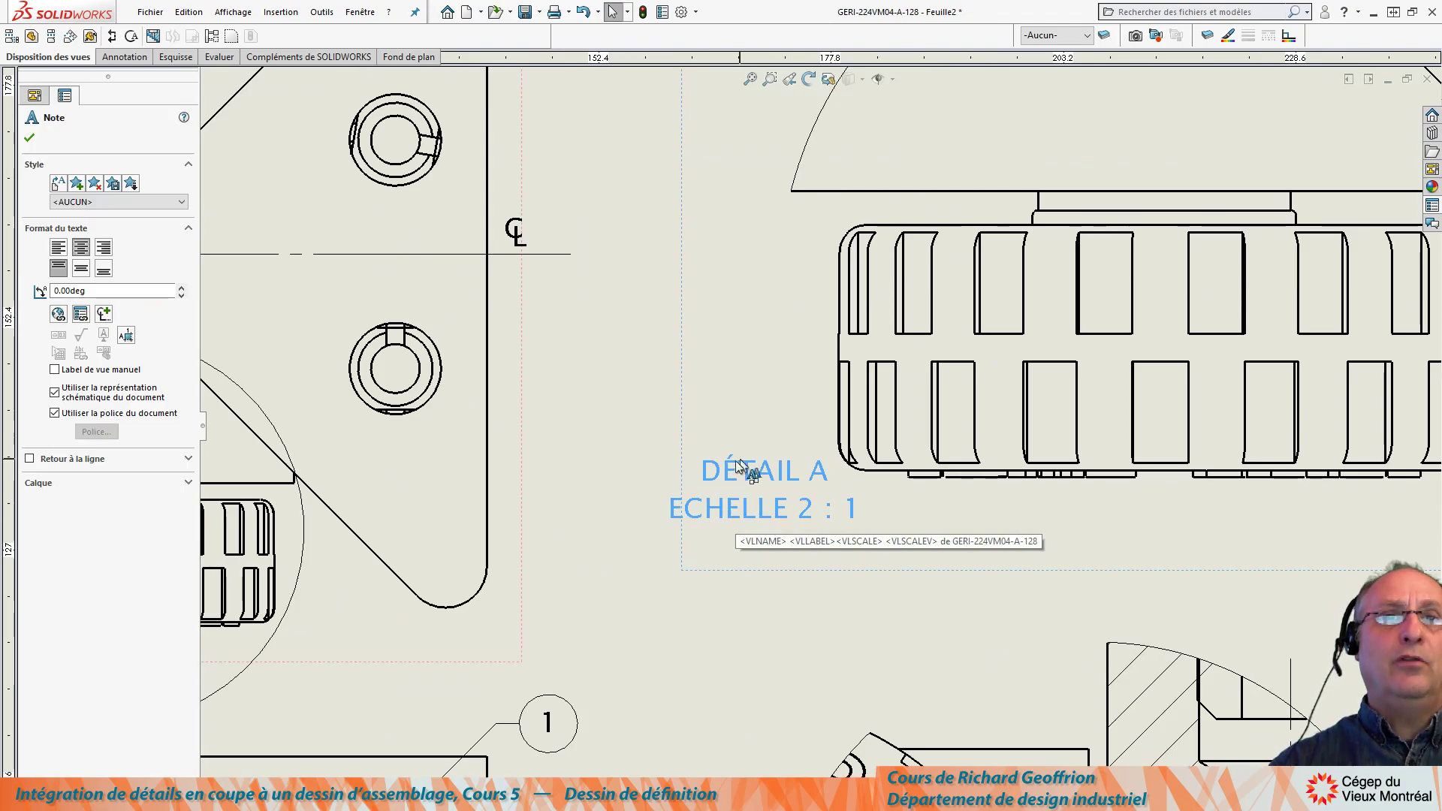
drag(713, 417, 691, 383)
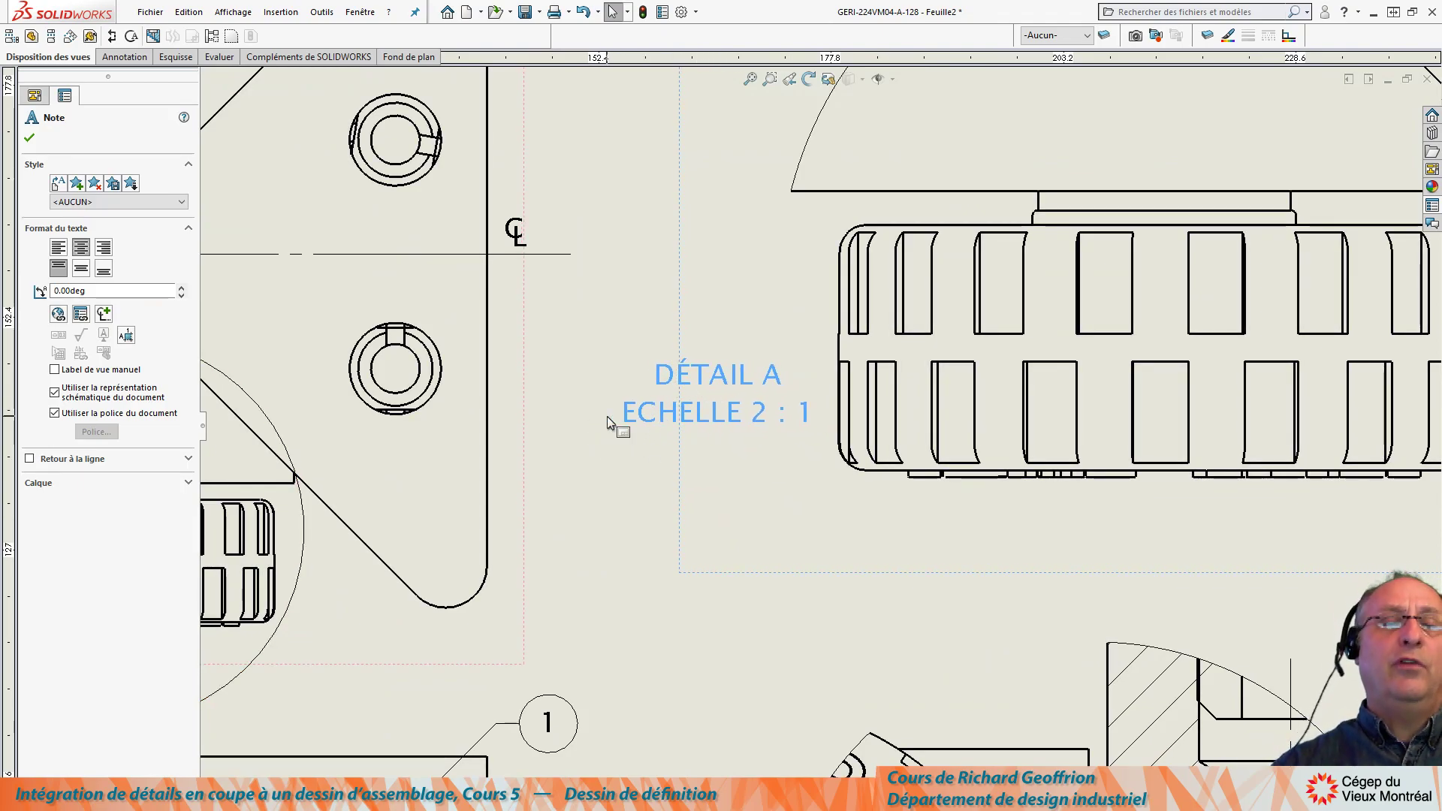
drag(701, 389, 786, 620)
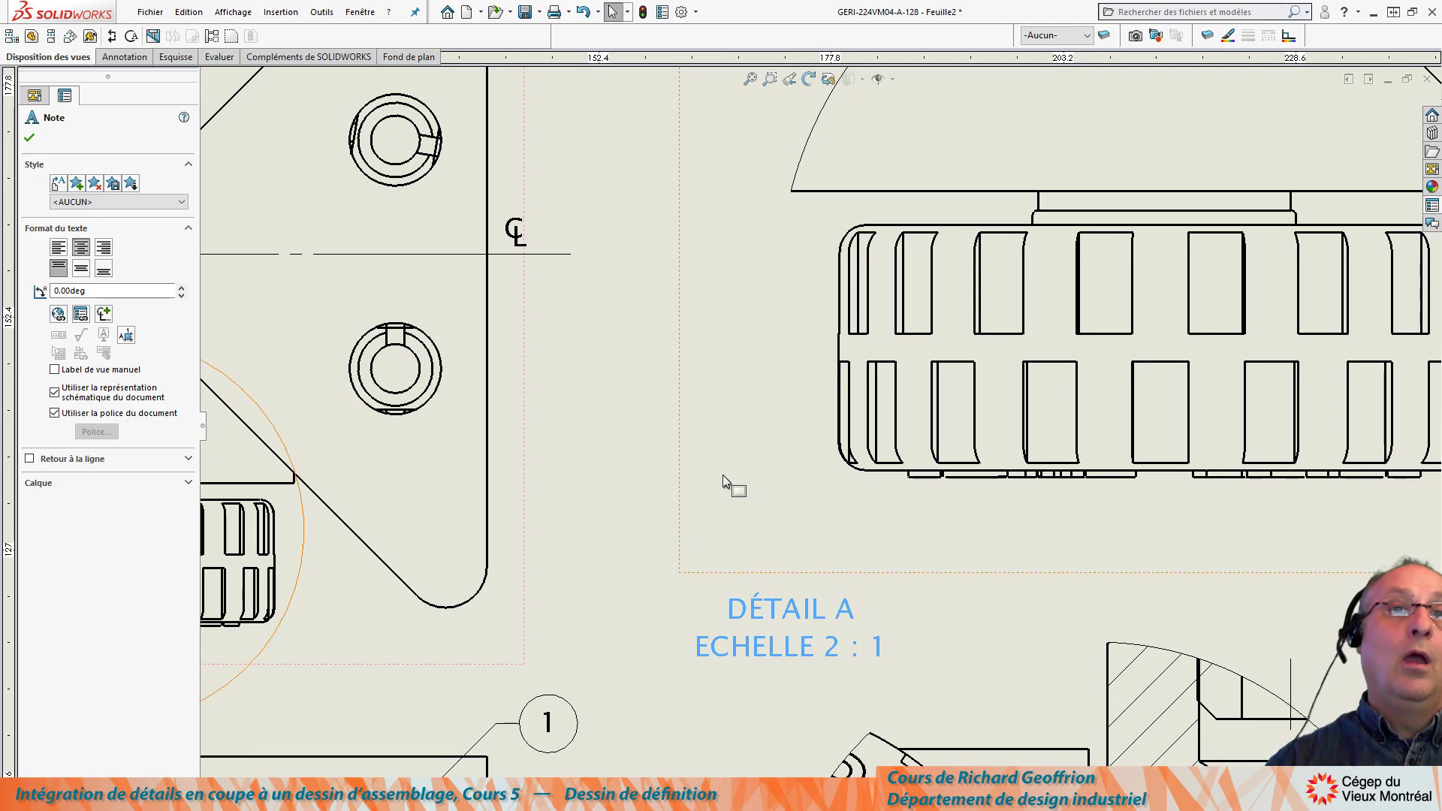
Lock focus on the detail view and add the two-line note "Détail A / Échelle 2 : 1" just below the wheel's lower-left corner.
click(723, 476)
double_click(723, 476)
key(n)
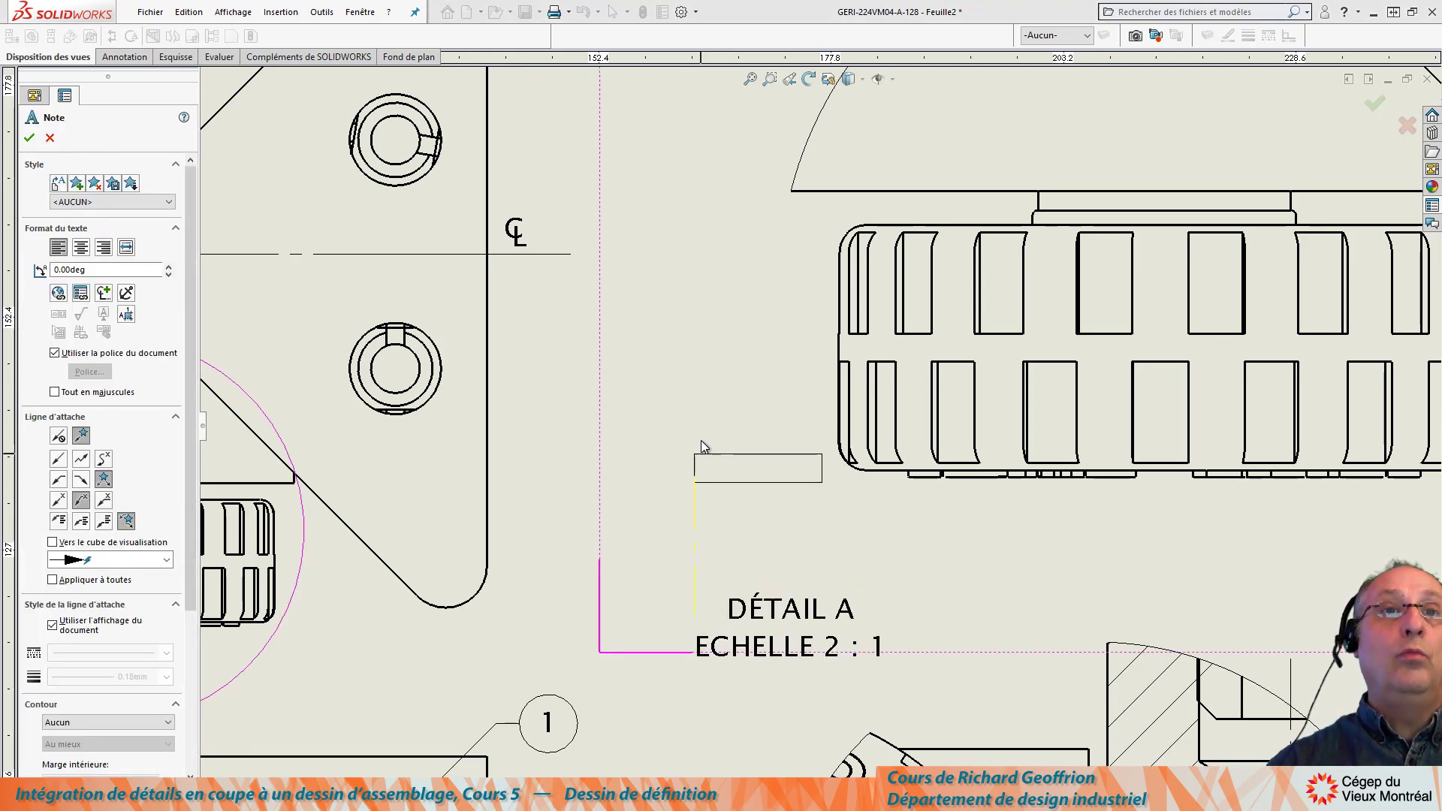
click(692, 458)
text(Détail A)
key(Return)
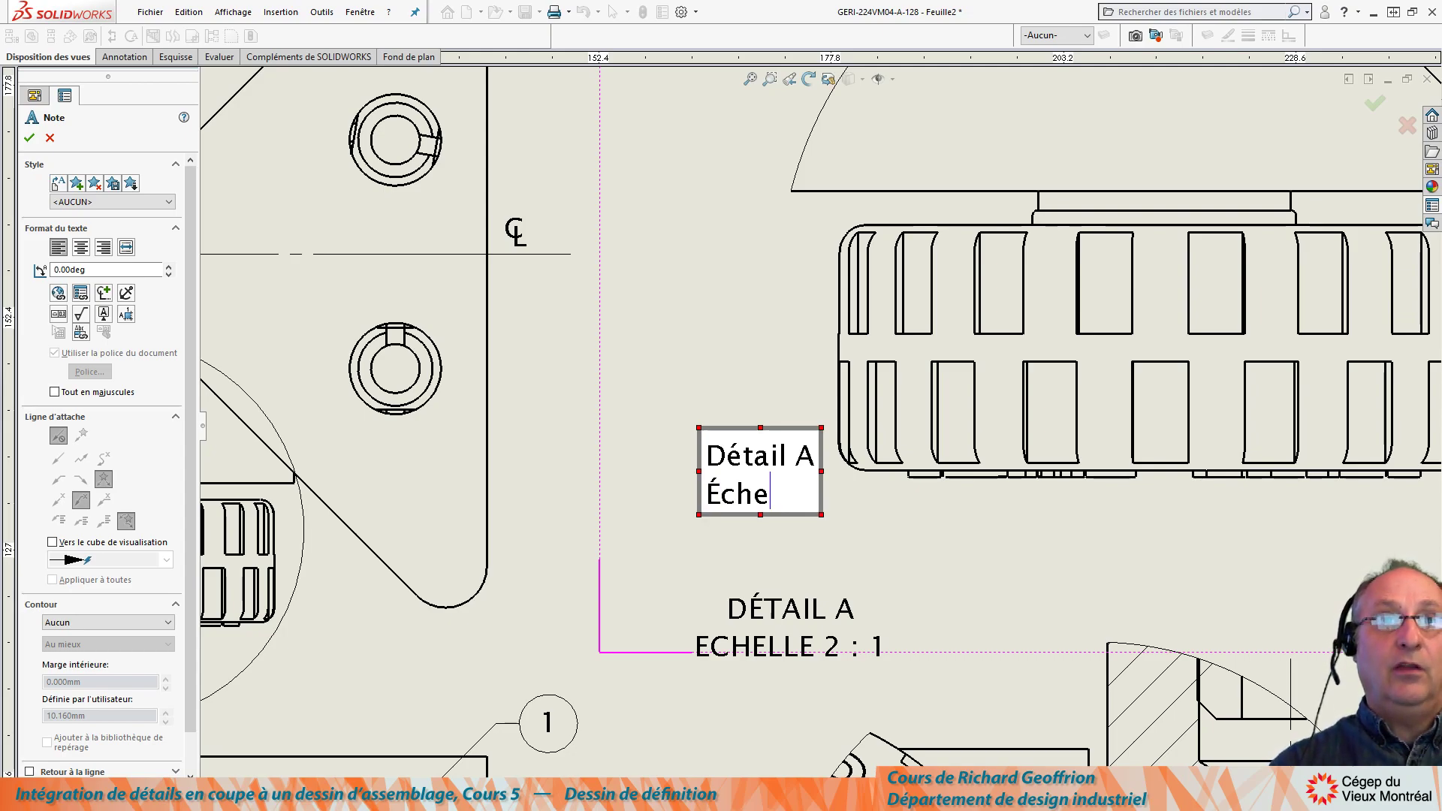
text(Échelle )
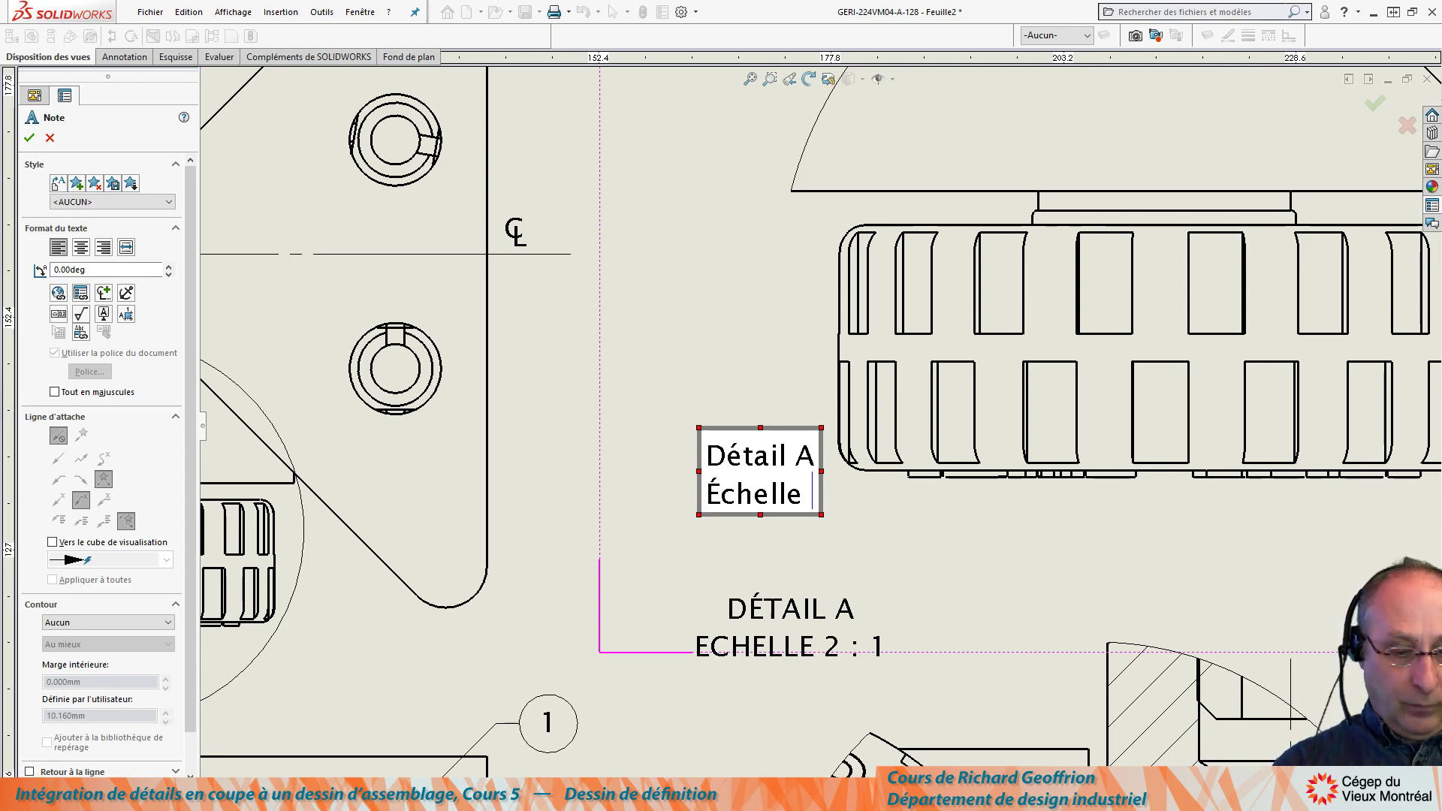
text(2 : 1)
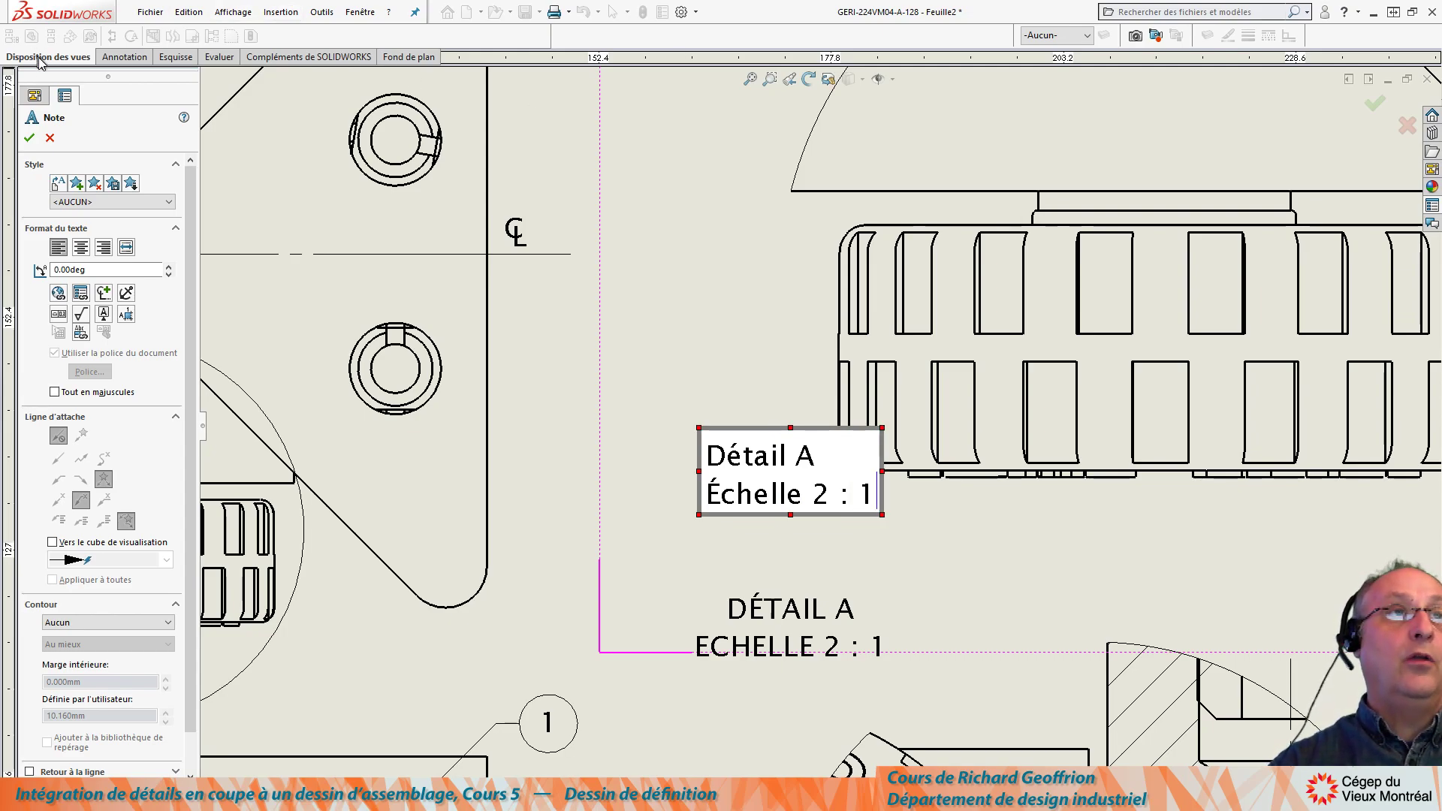
click(28, 140)
drag(757, 500, 746, 544)
Move the automatic uppercase label away from the new note and hide it.
drag(750, 615, 686, 369)
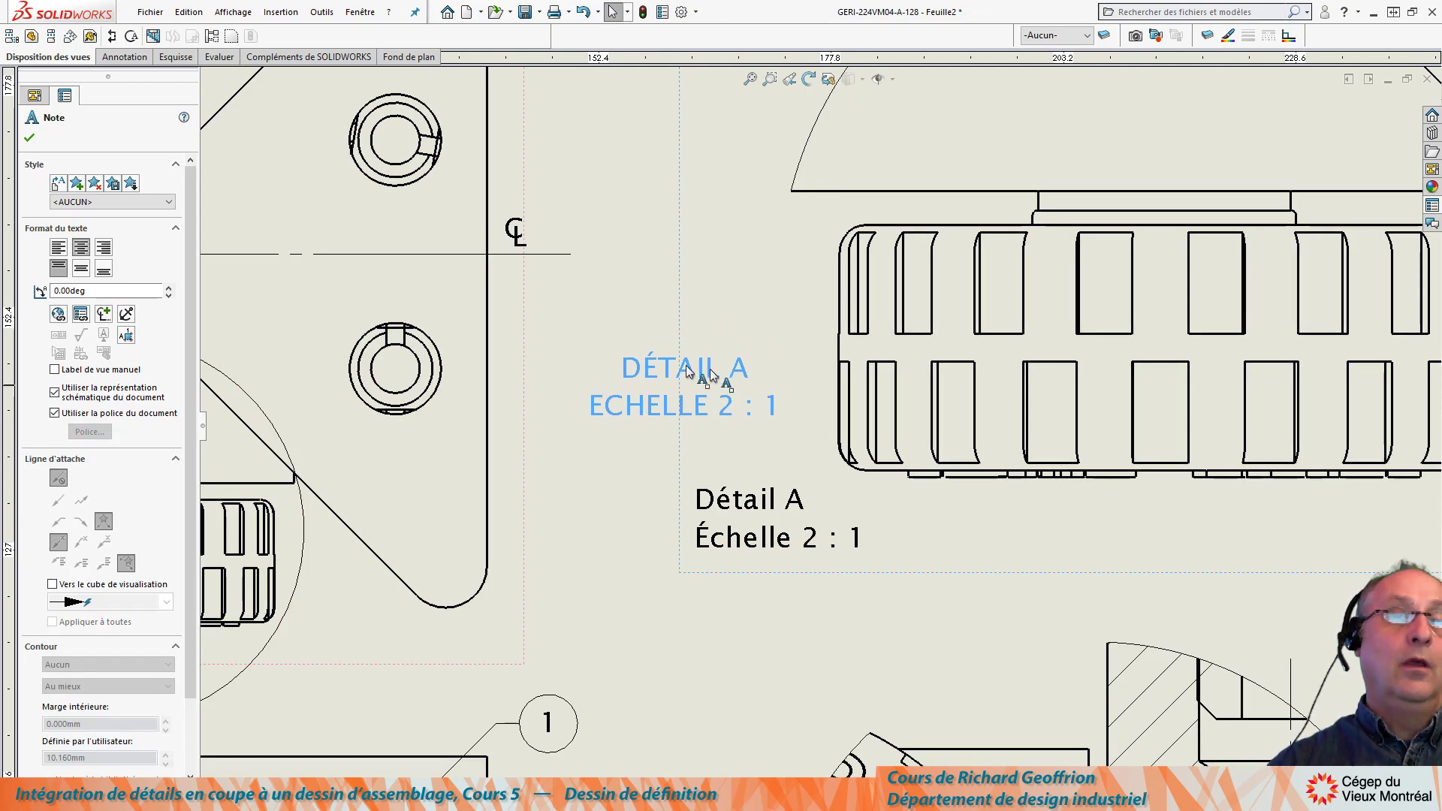
right_click(637, 374)
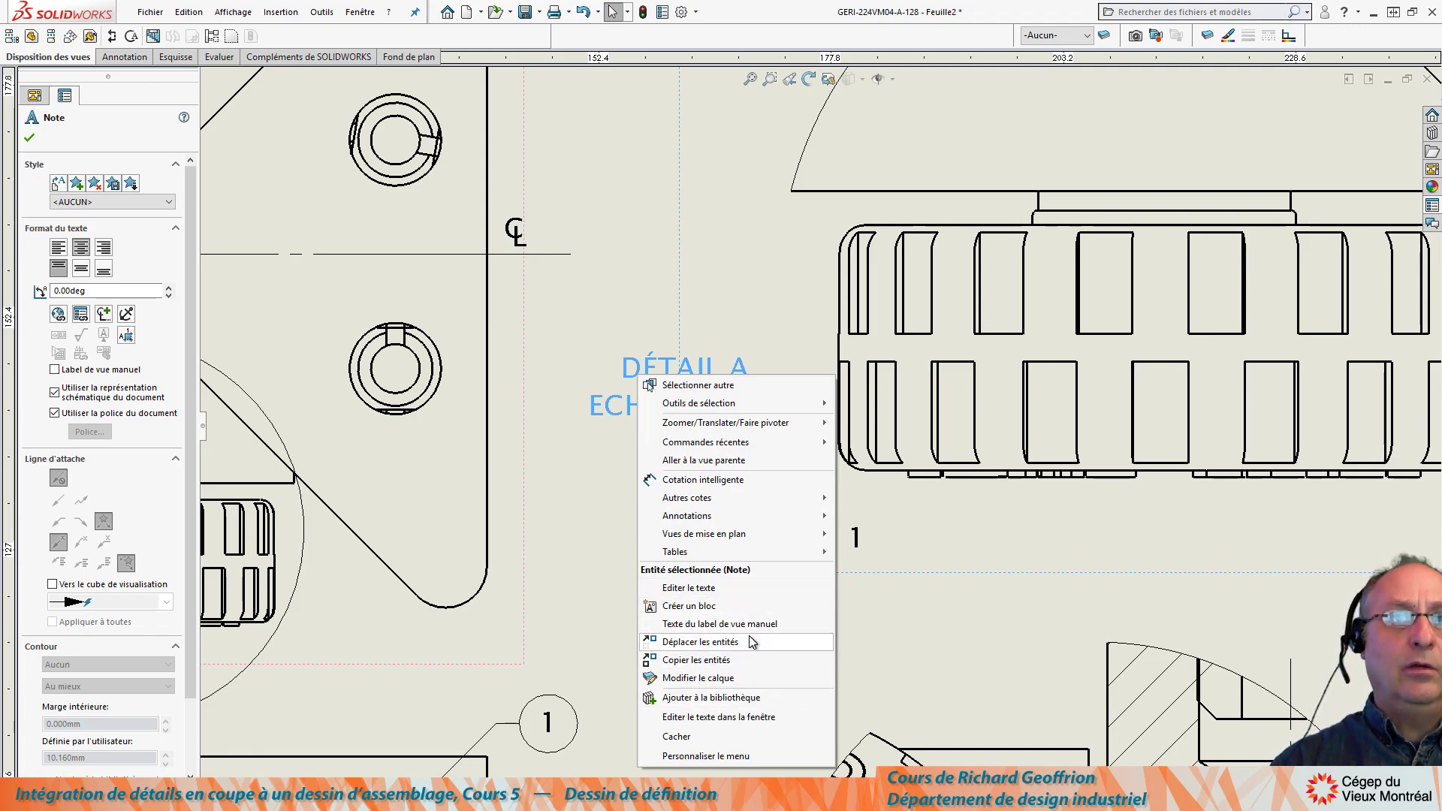
click(682, 739)
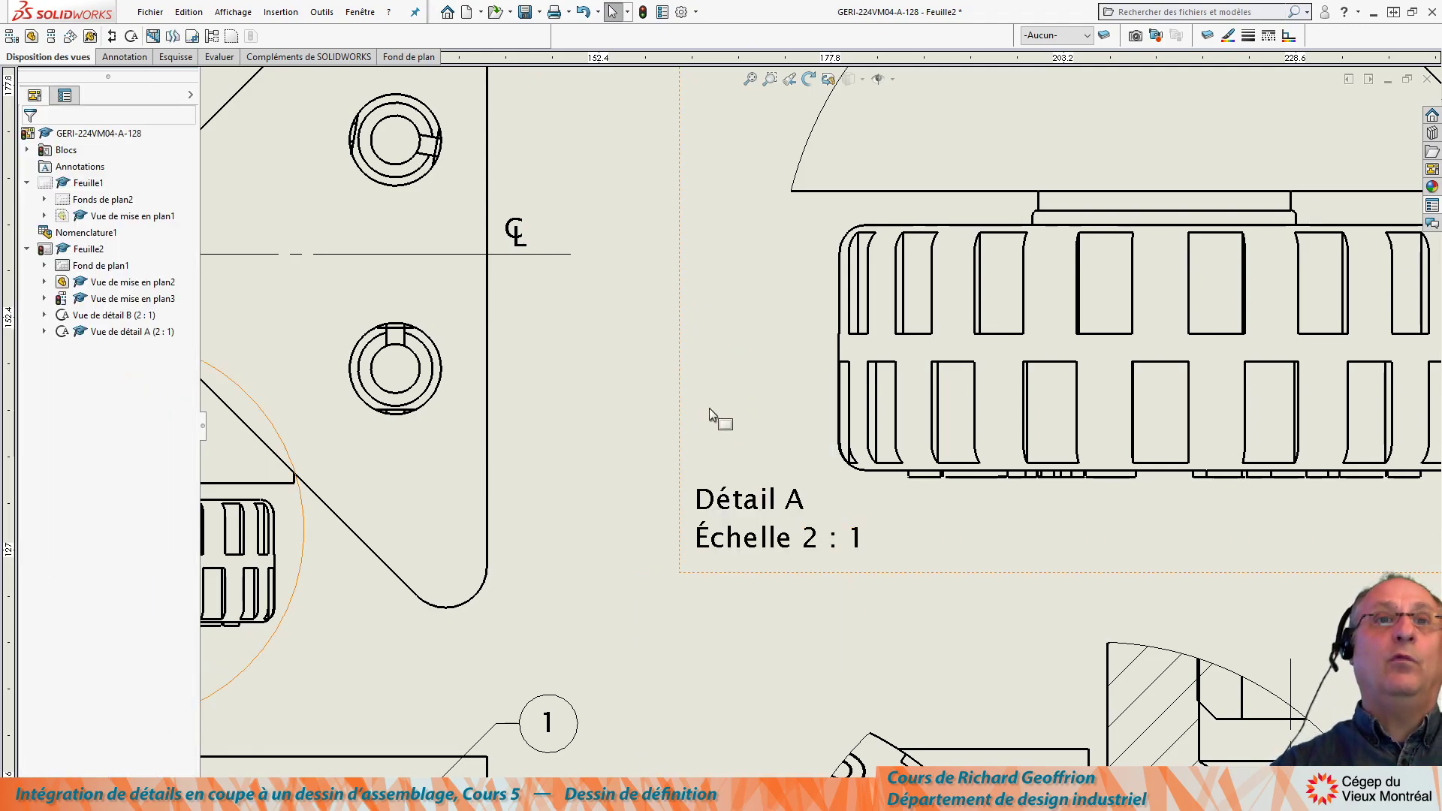
Shift detail view A slightly up and to the left on the sheet.
scroll(659, 418, up, 3)
scroll(847, 370, down, 3)
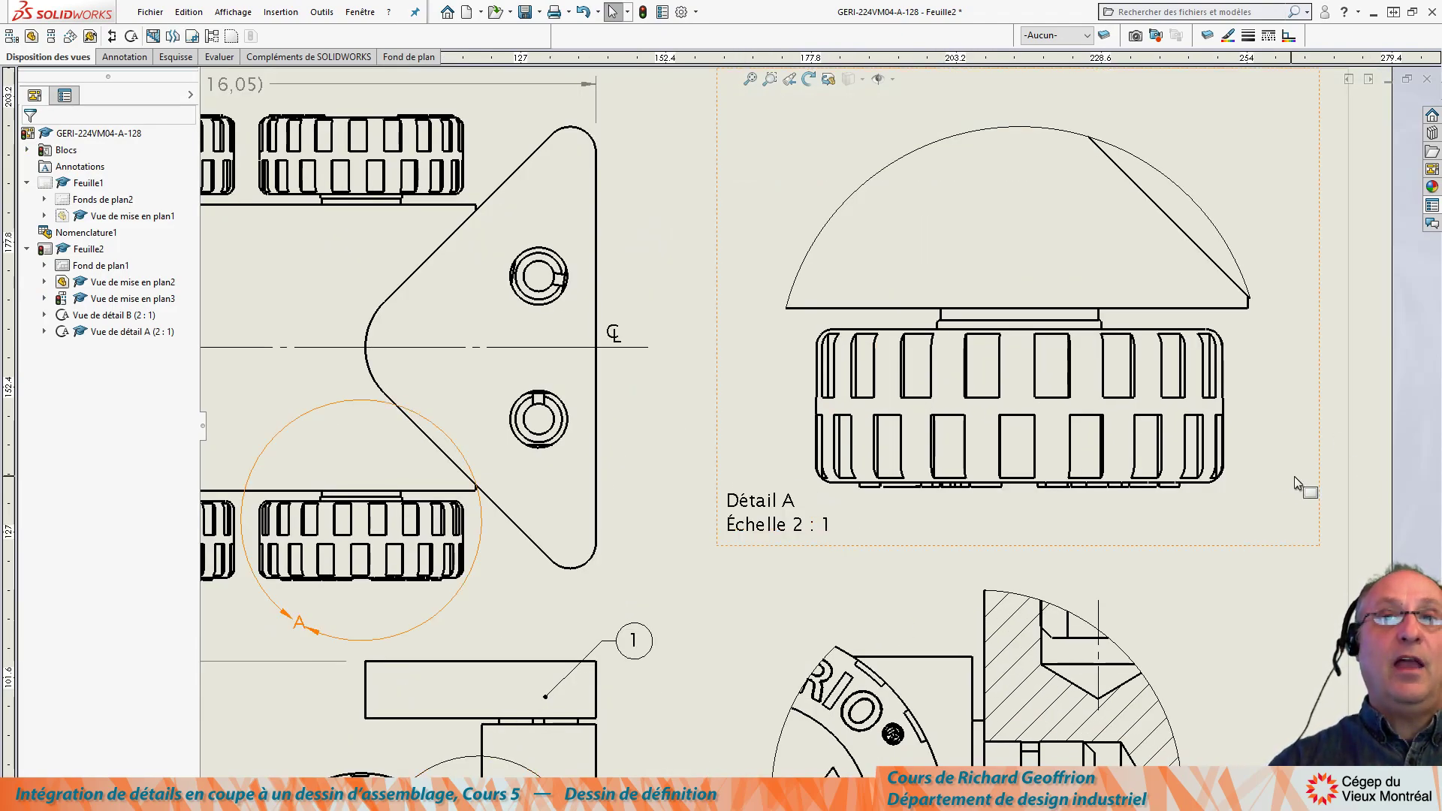
mouse_move(1322, 462)
mouse_down()
mouse_move(1133, 515)
mouse_move(1272, 360)
mouse_move(1352, 473)
mouse_move(1240, 426)
mouse_move(1308, 446)
mouse_up()
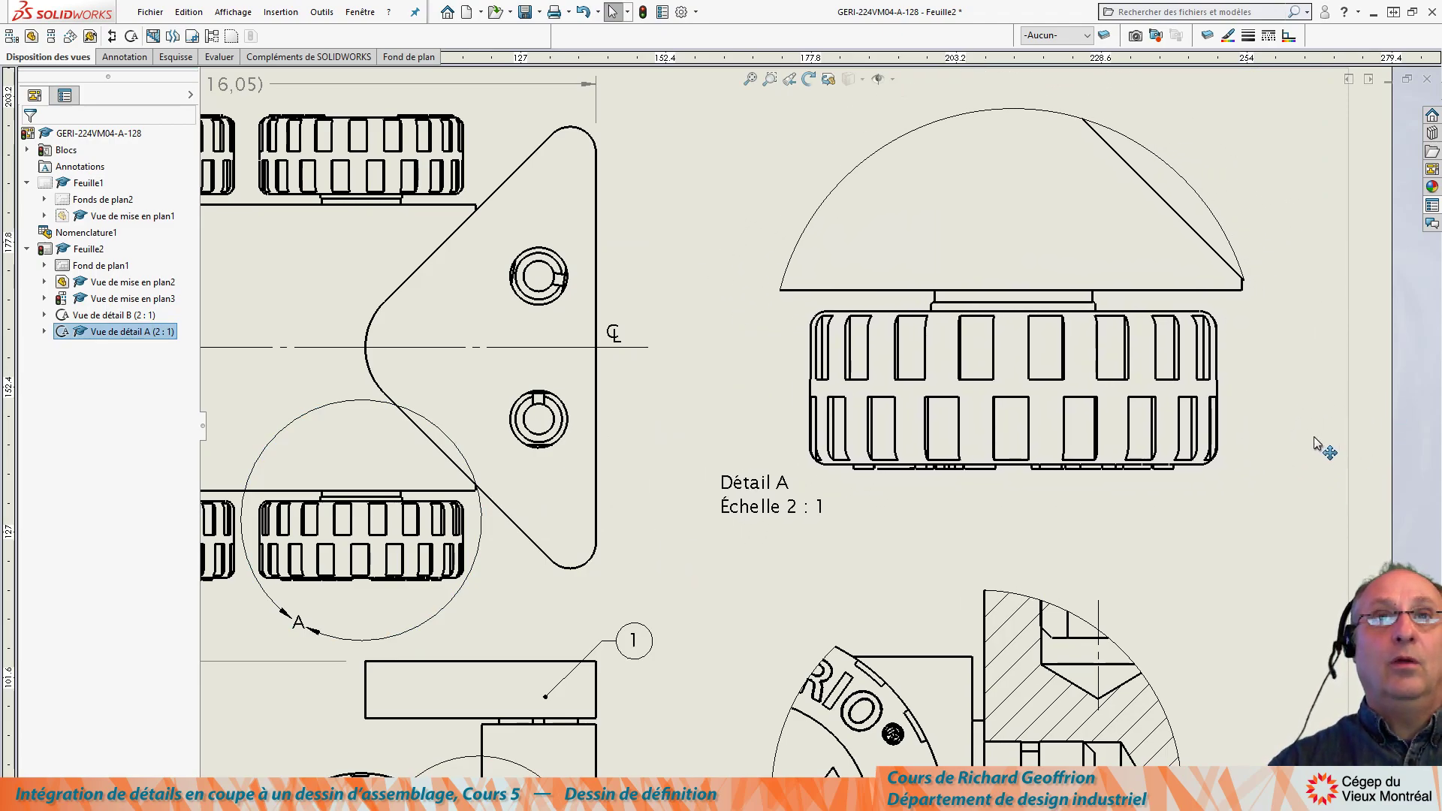
Place the note "Détail A / Échelle 2 : 1" close under the enlarged wheel's lower-left corner and reposition detail view A slightly on the sheet.
drag(760, 497, 749, 578)
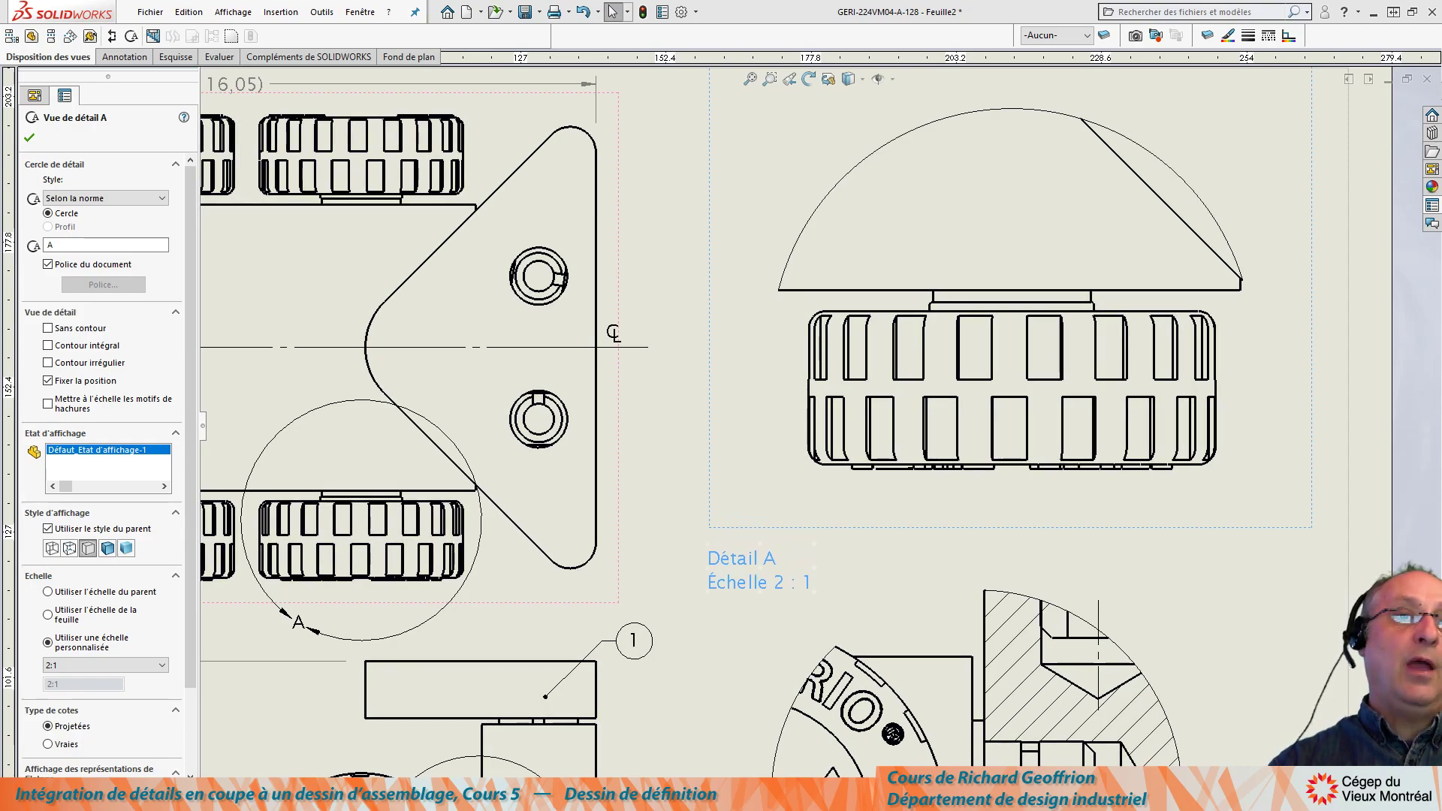
mouse_move(1314, 476)
mouse_down()
mouse_move(1204, 516)
mouse_move(1275, 443)
mouse_move(1316, 465)
mouse_up()
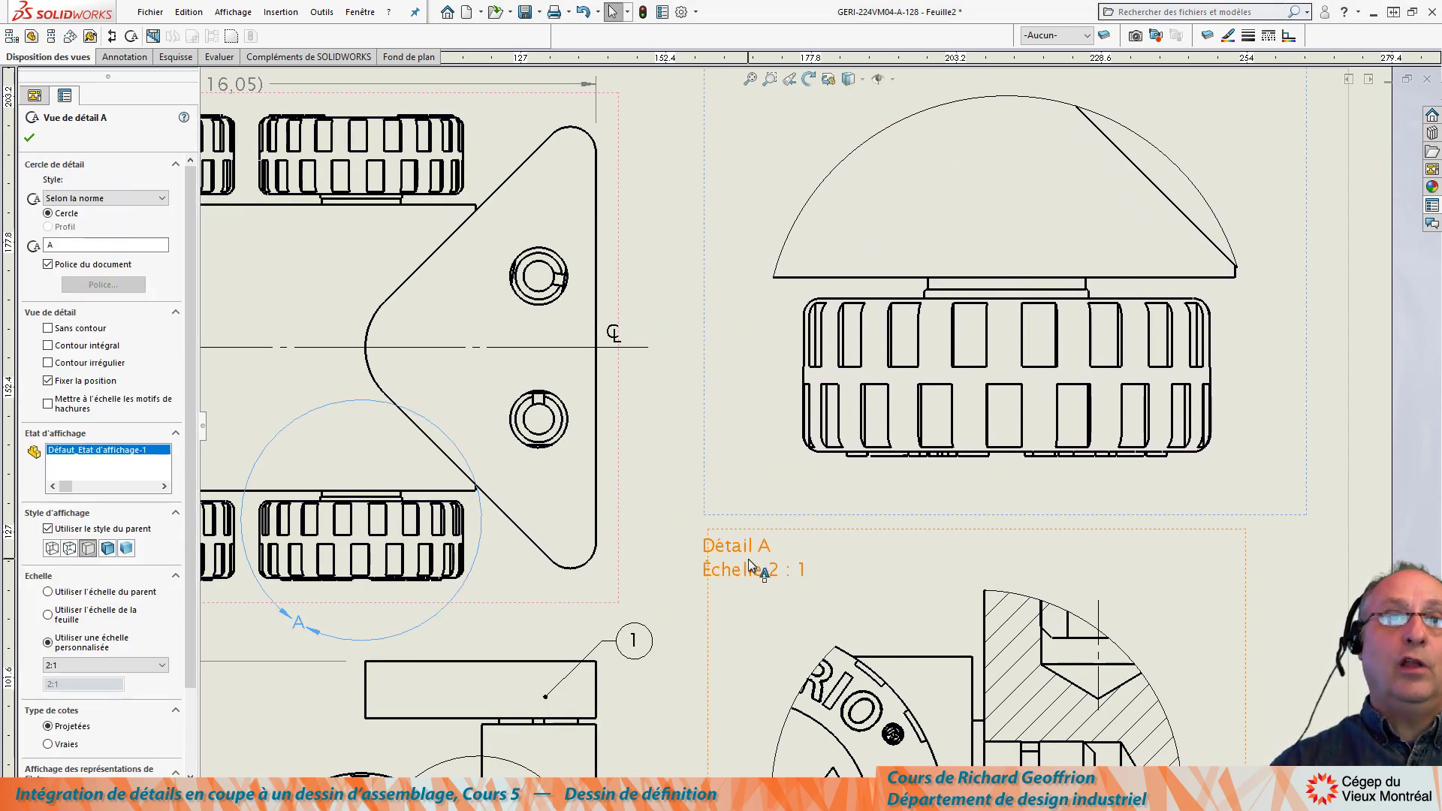
drag(755, 546, 751, 479)
scroll(1319, 458, up, 2)
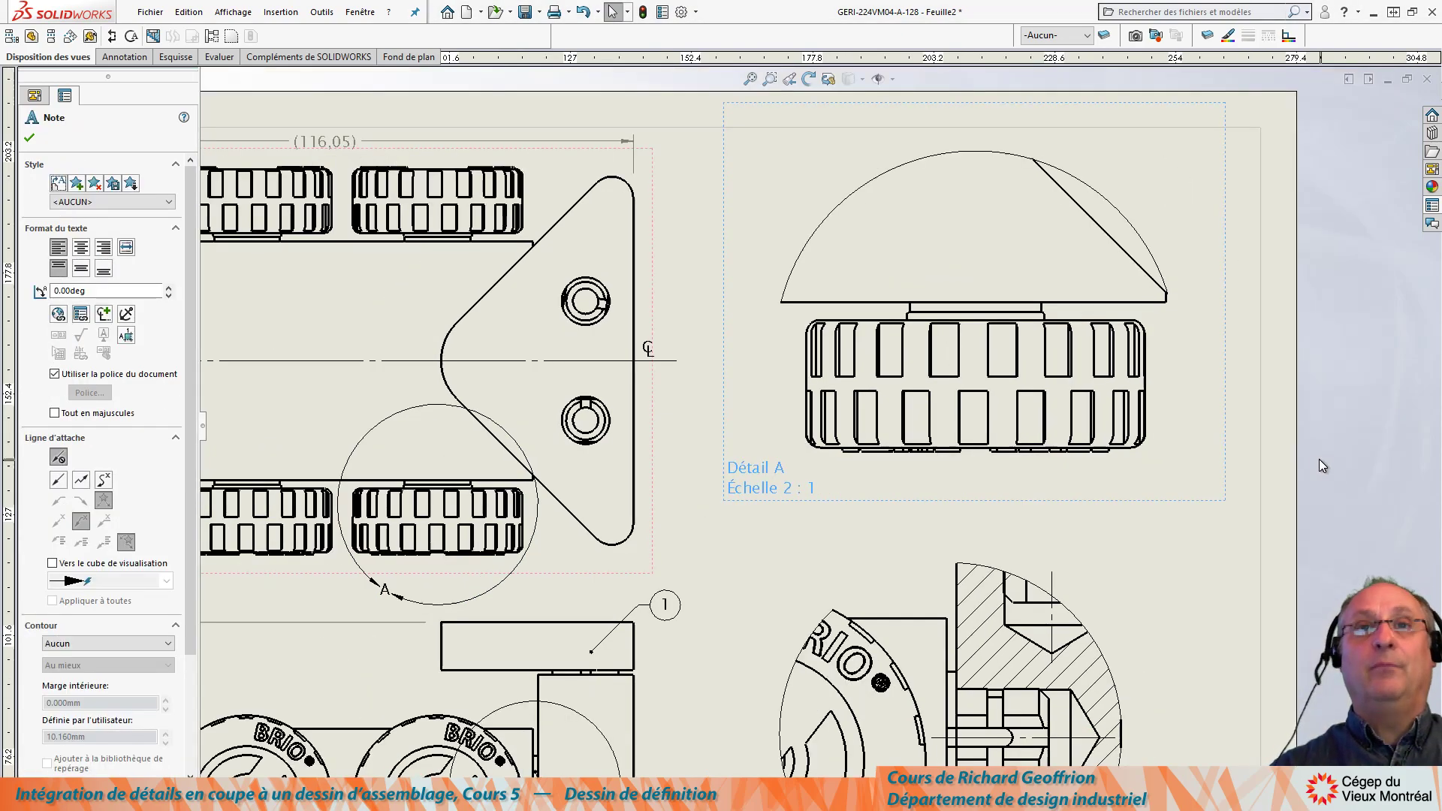
scroll(1090, 467, down, 1)
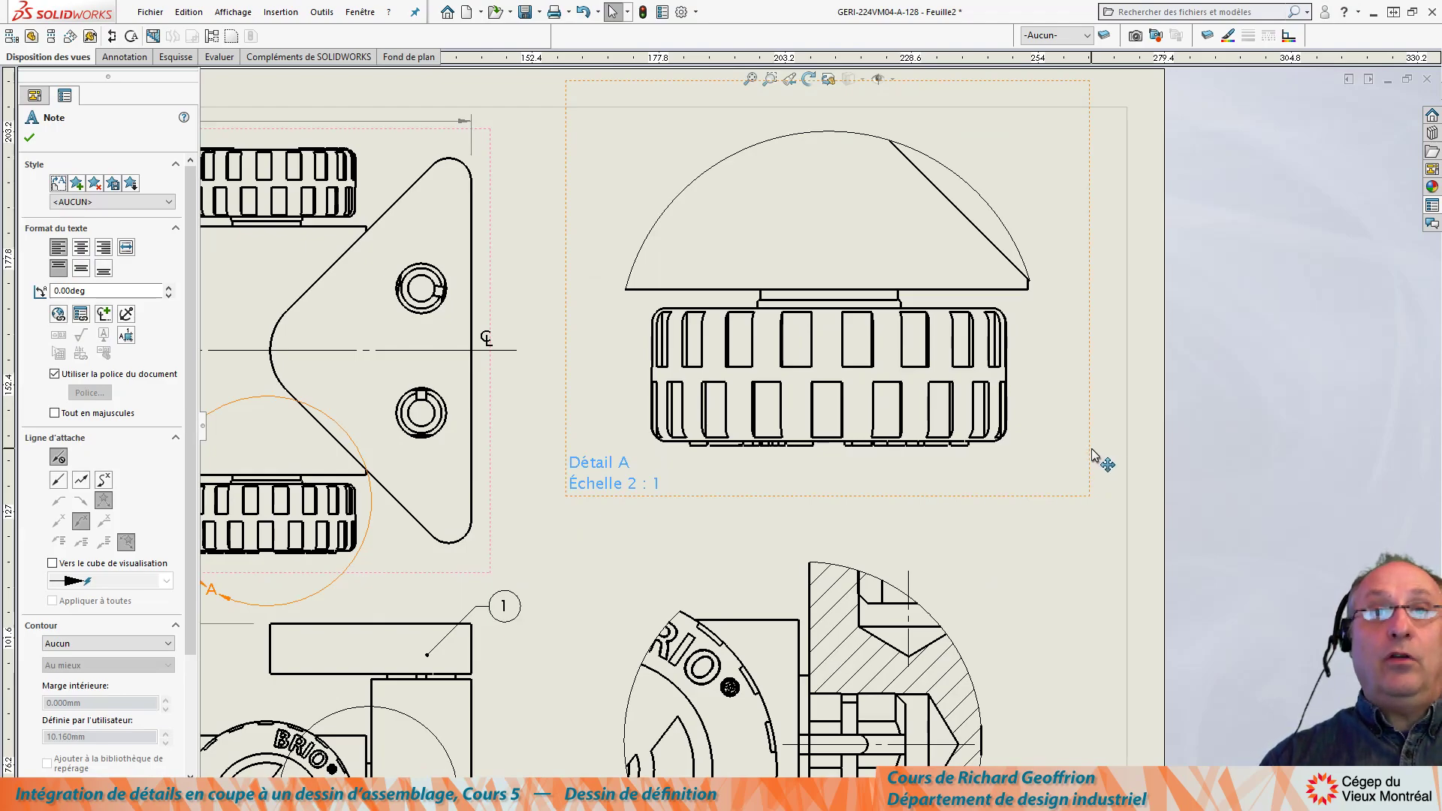
drag(1091, 458, 1095, 478)
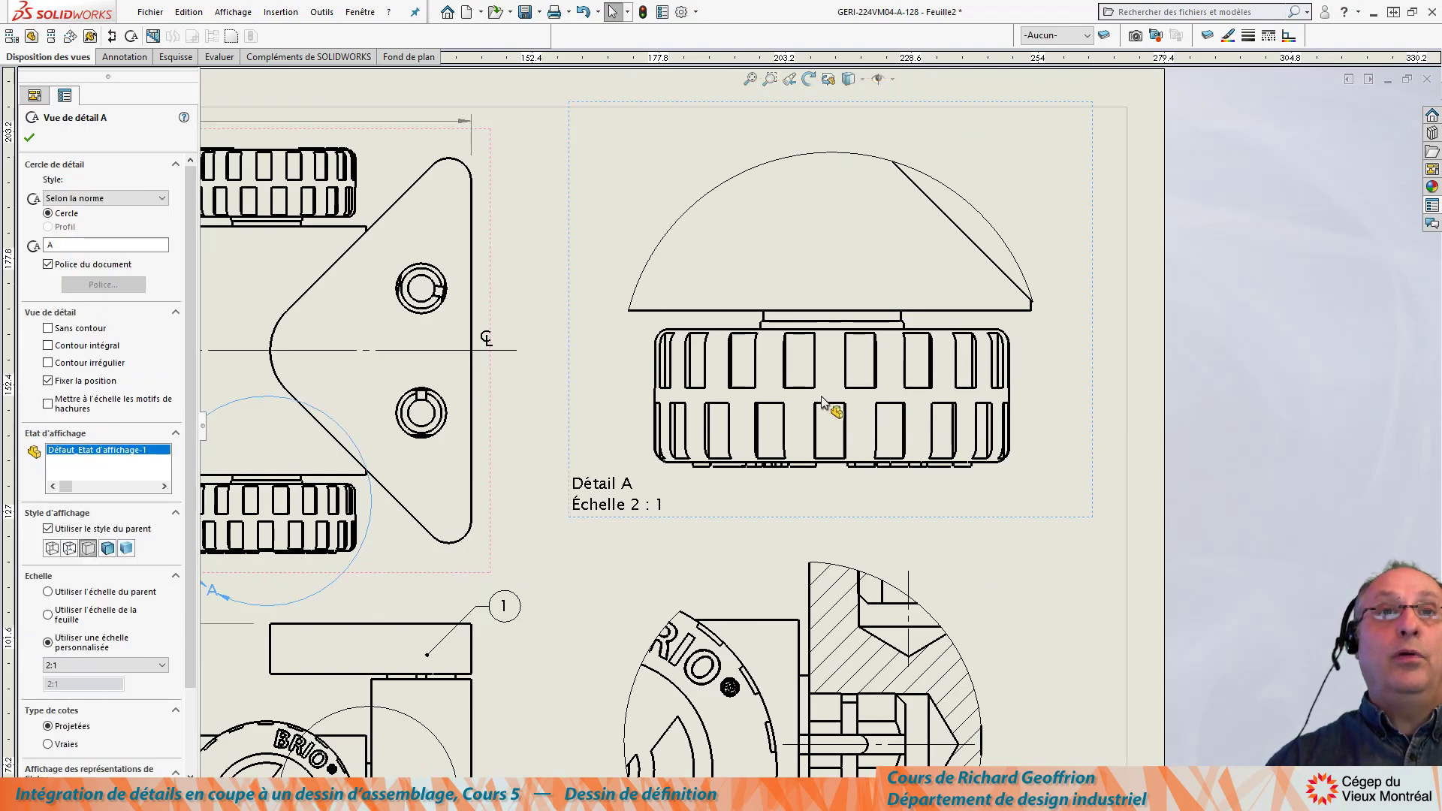
Sketch a corner rectangle that encloses all of detail view A, including its note.
scroll(717, 387, down, 2)
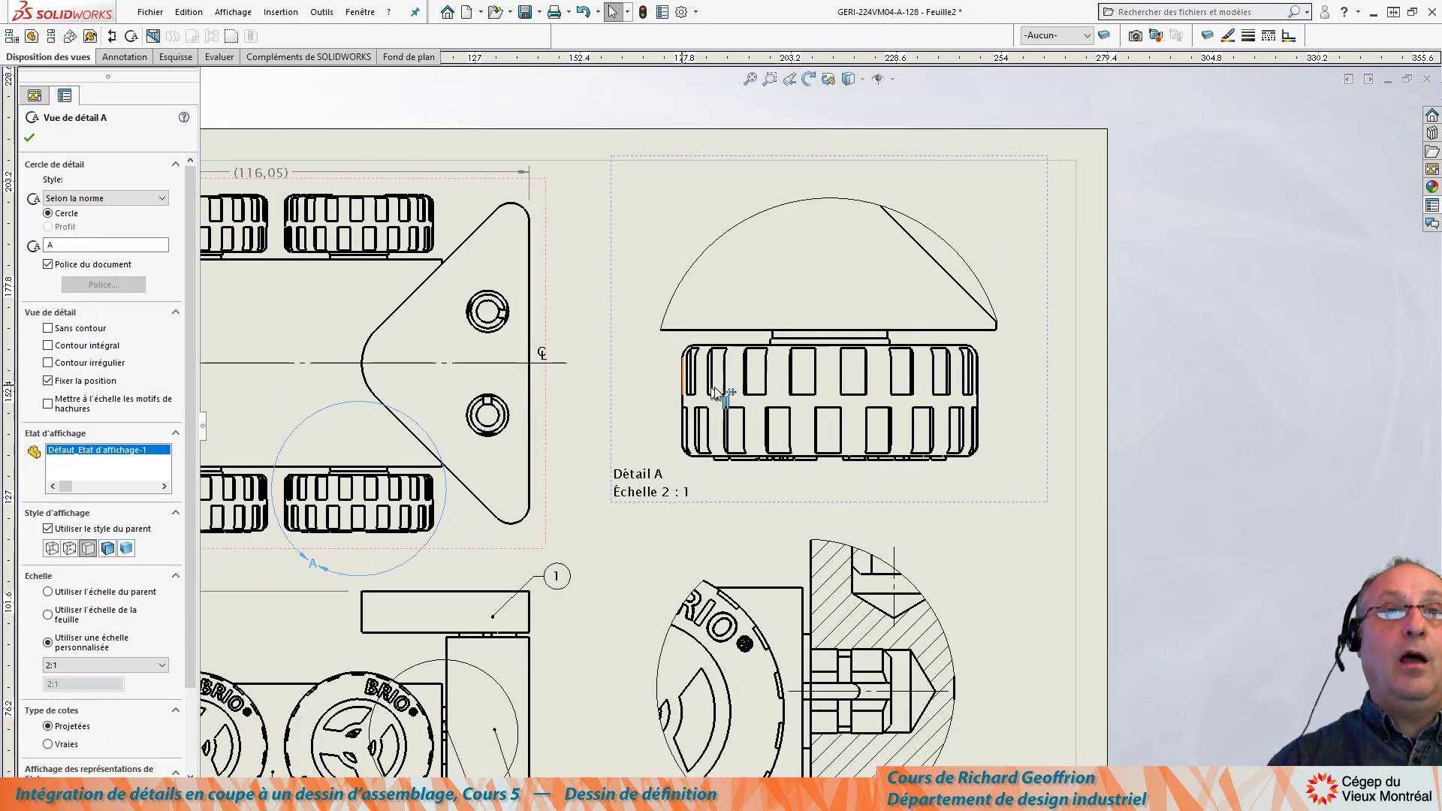
middle_drag(725, 367, 784, 422)
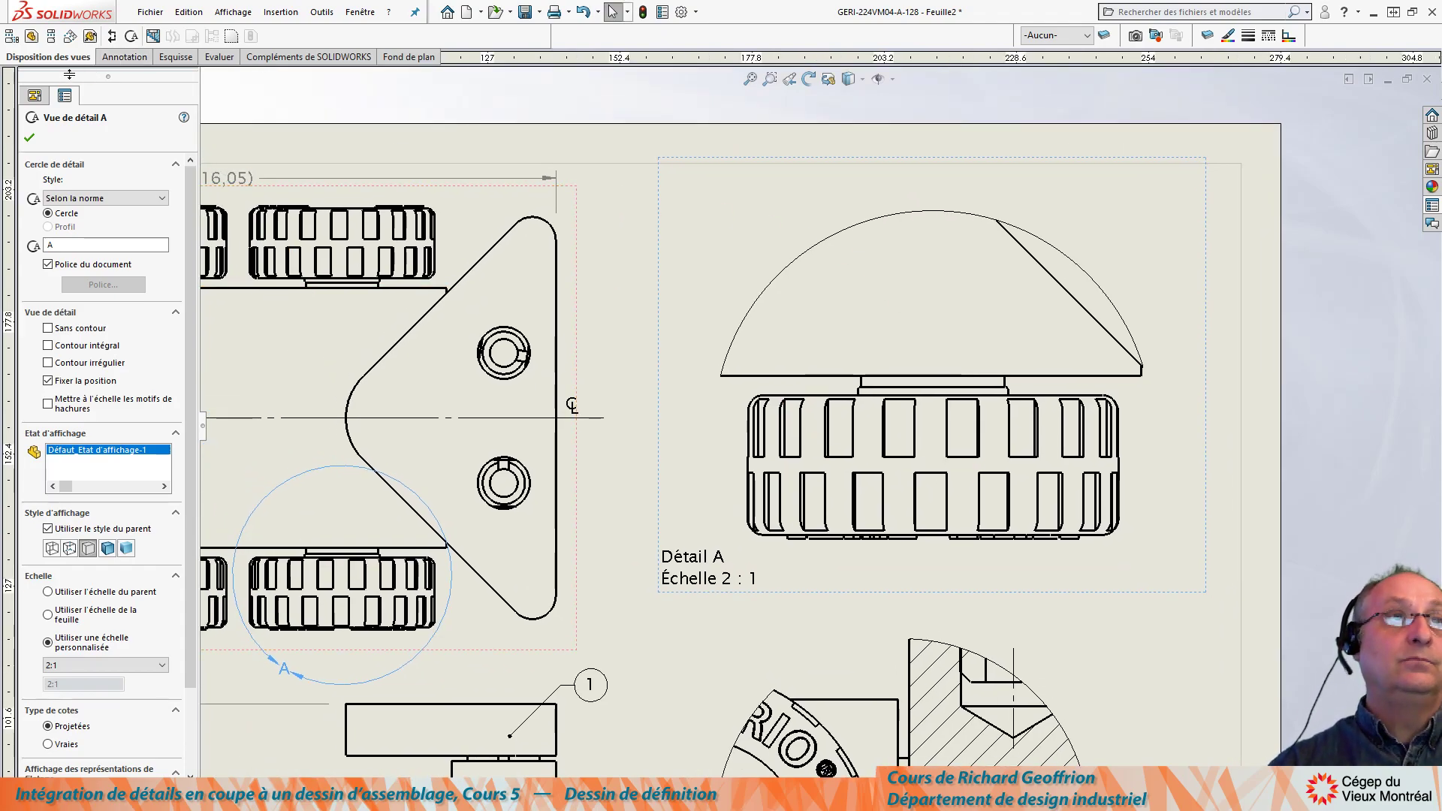
click(174, 57)
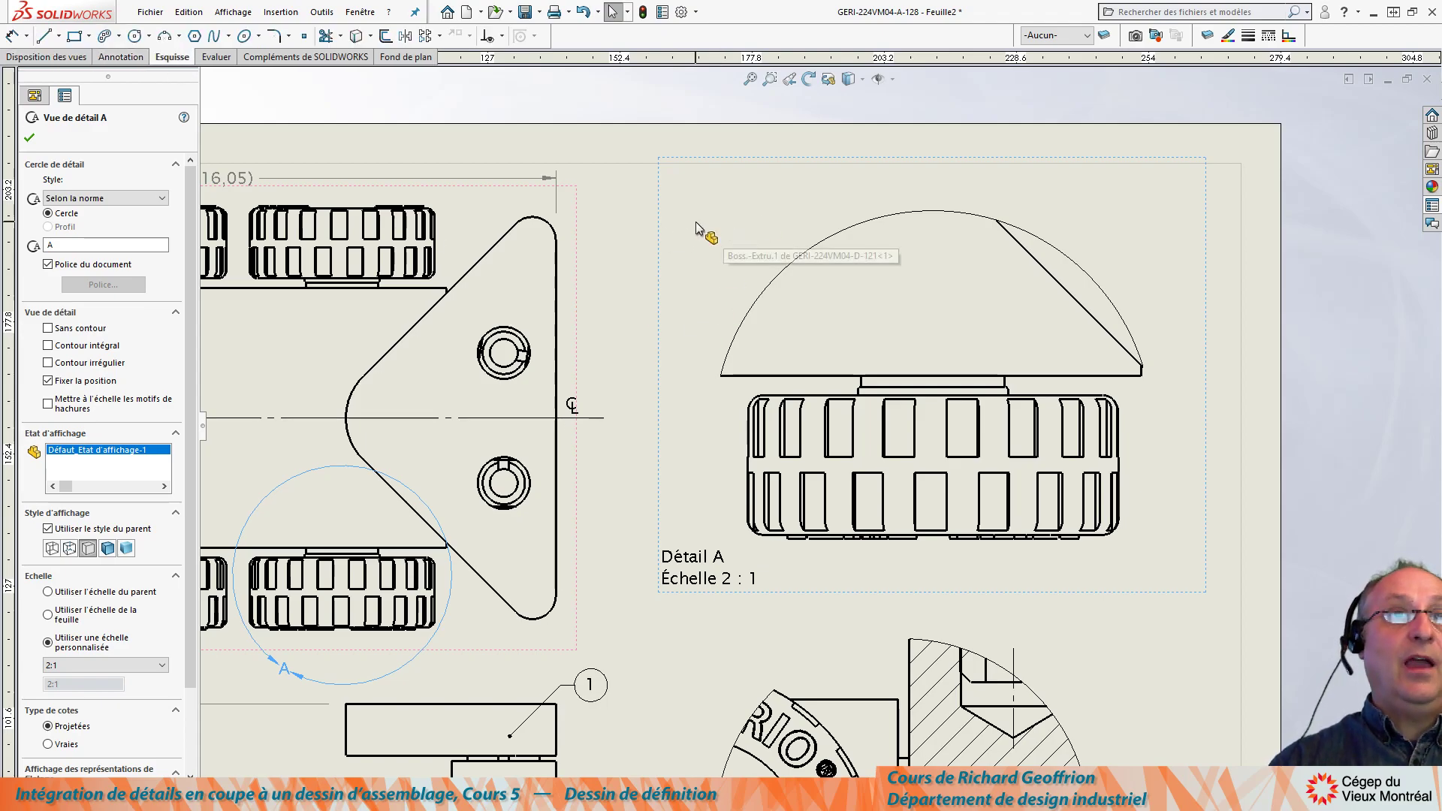
click(74, 36)
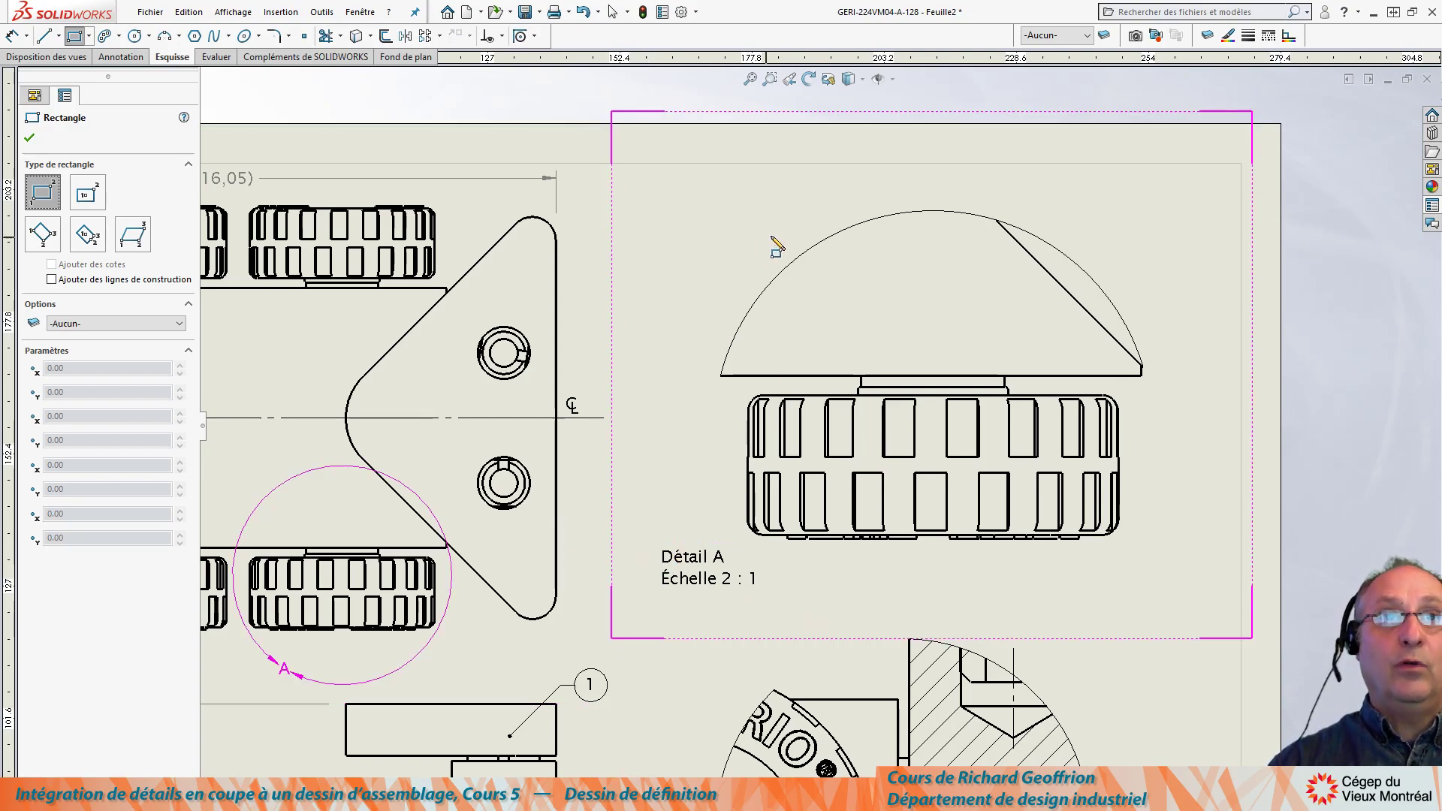
click(644, 153)
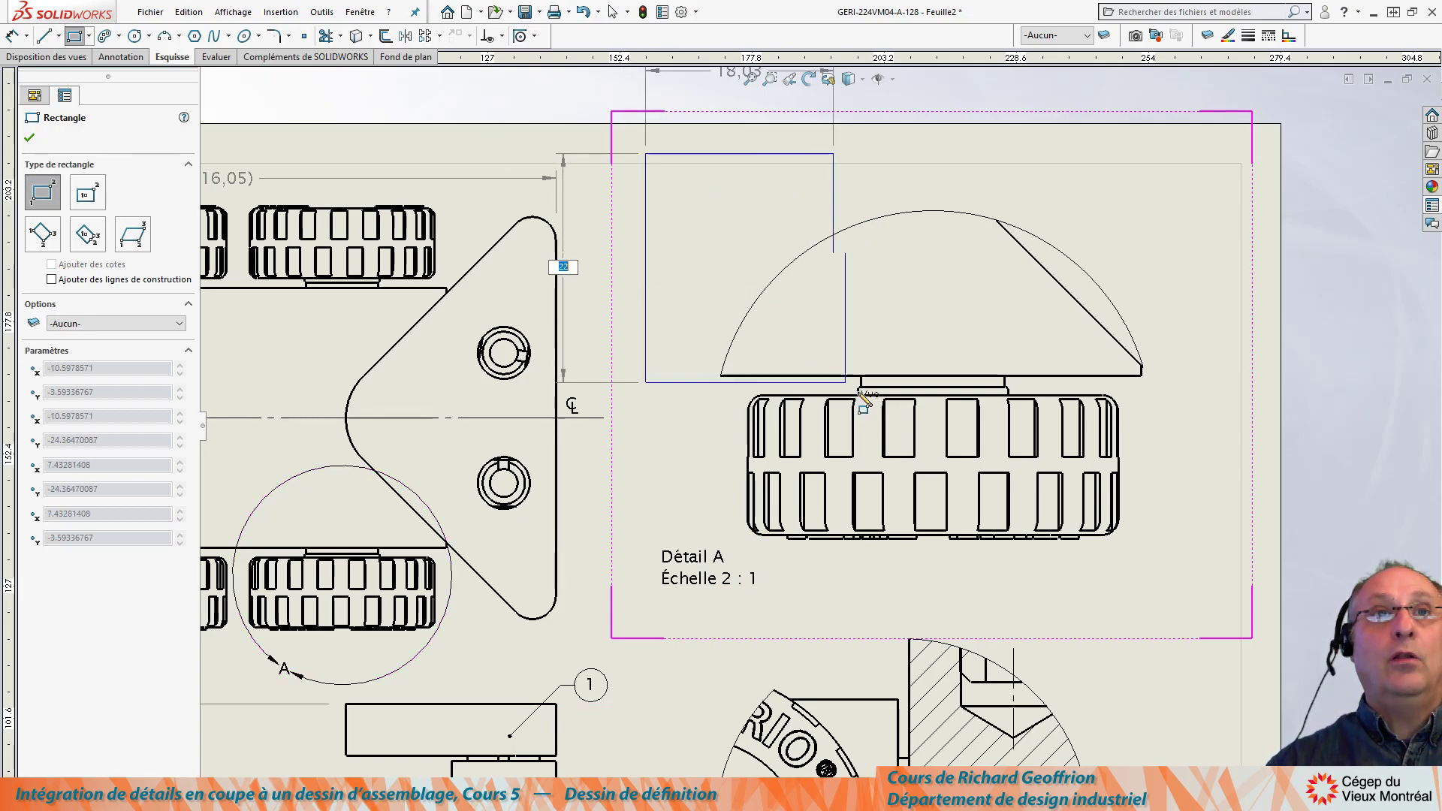
click(1205, 596)
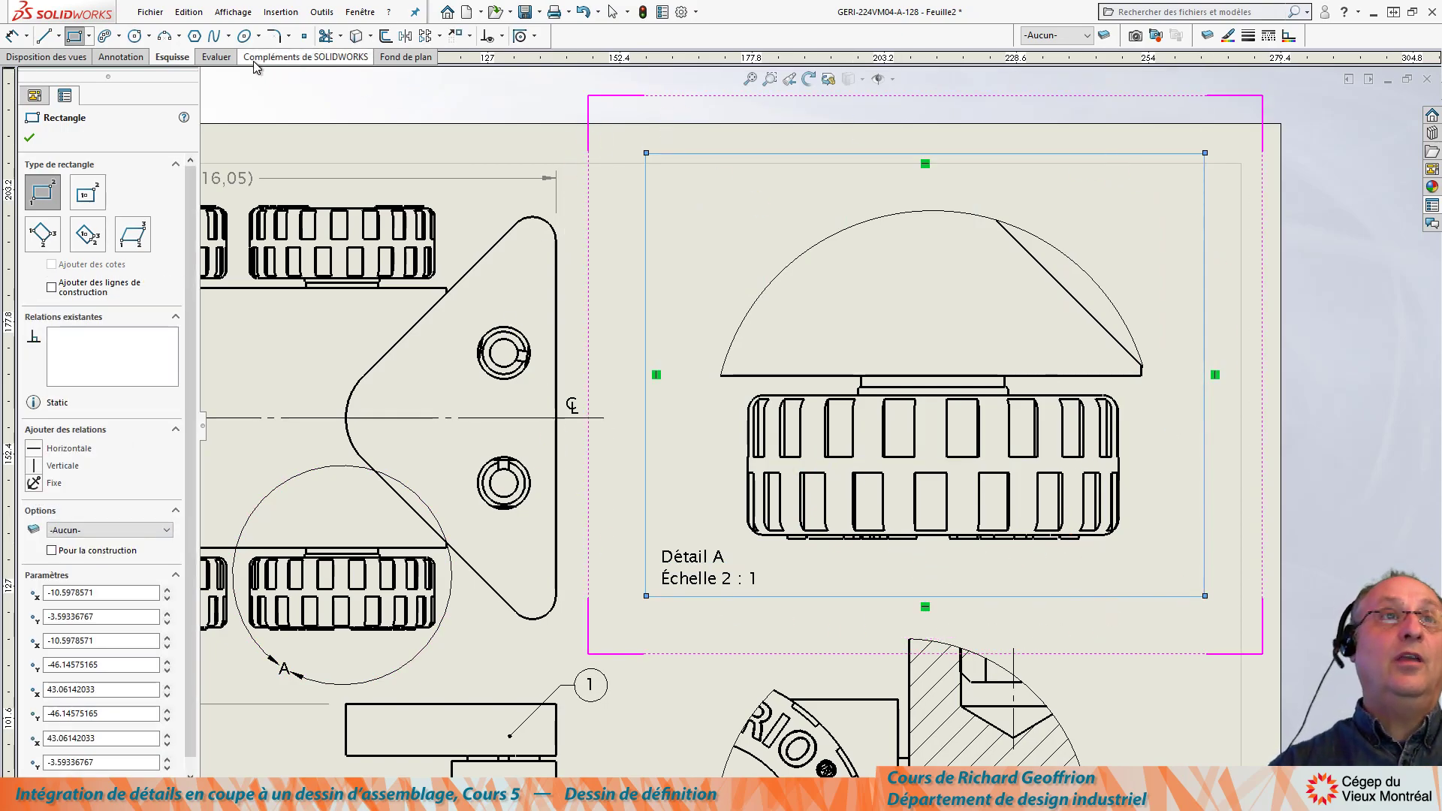
Start a broken-out section from the rectangle, excluding the axle and the wheel from the cut, with automatic hatching kept on.
click(47, 60)
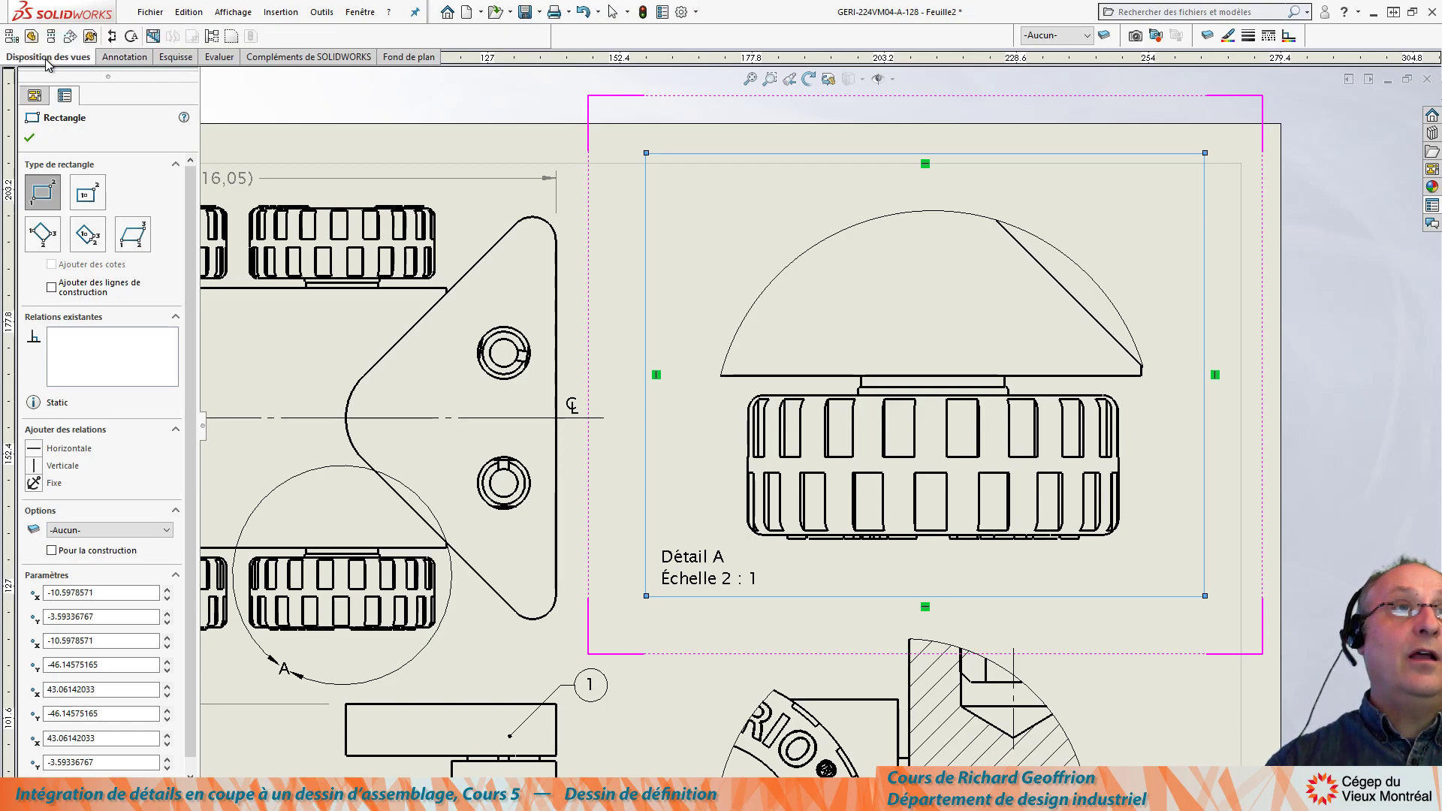
click(153, 37)
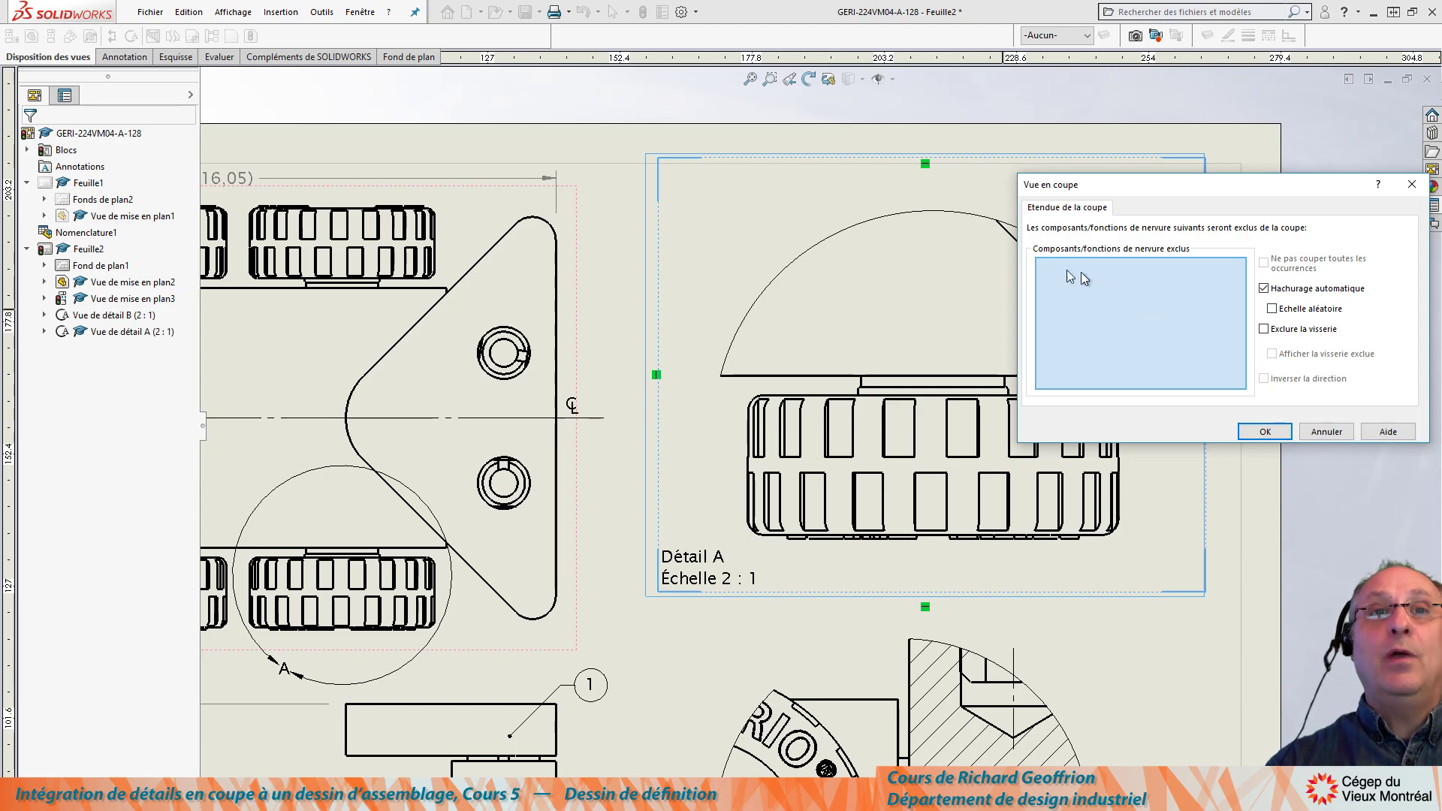
click(862, 388)
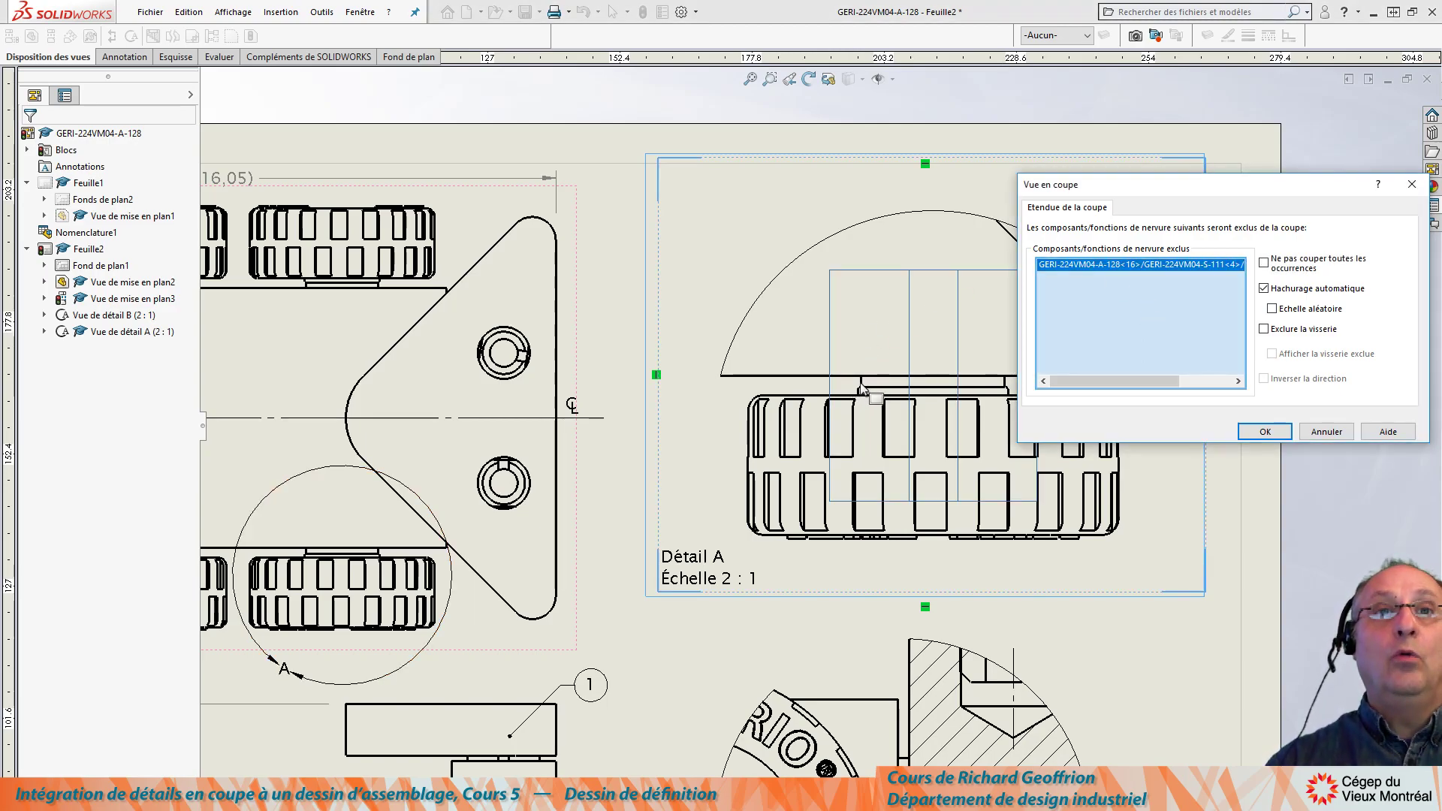
click(768, 420)
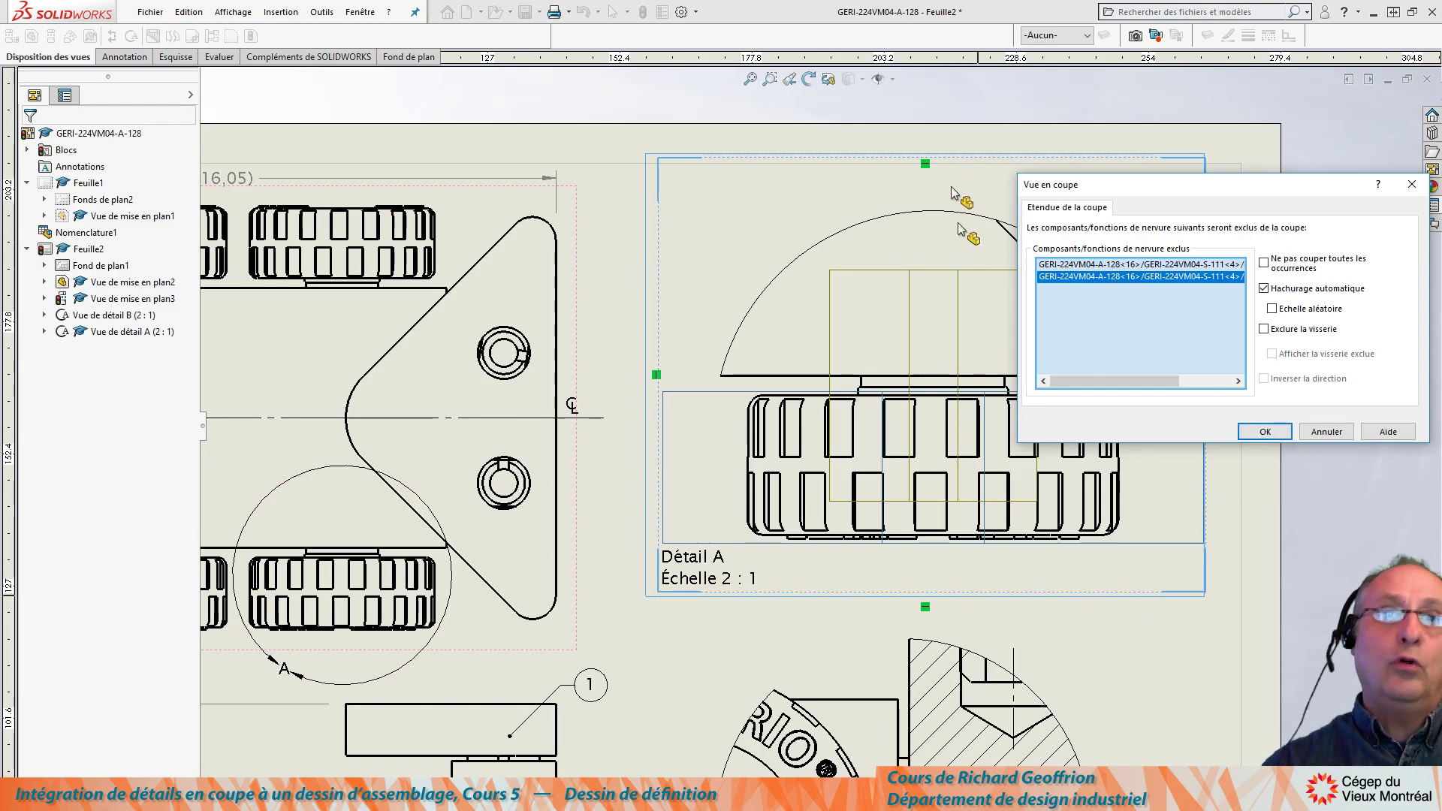
click(1268, 431)
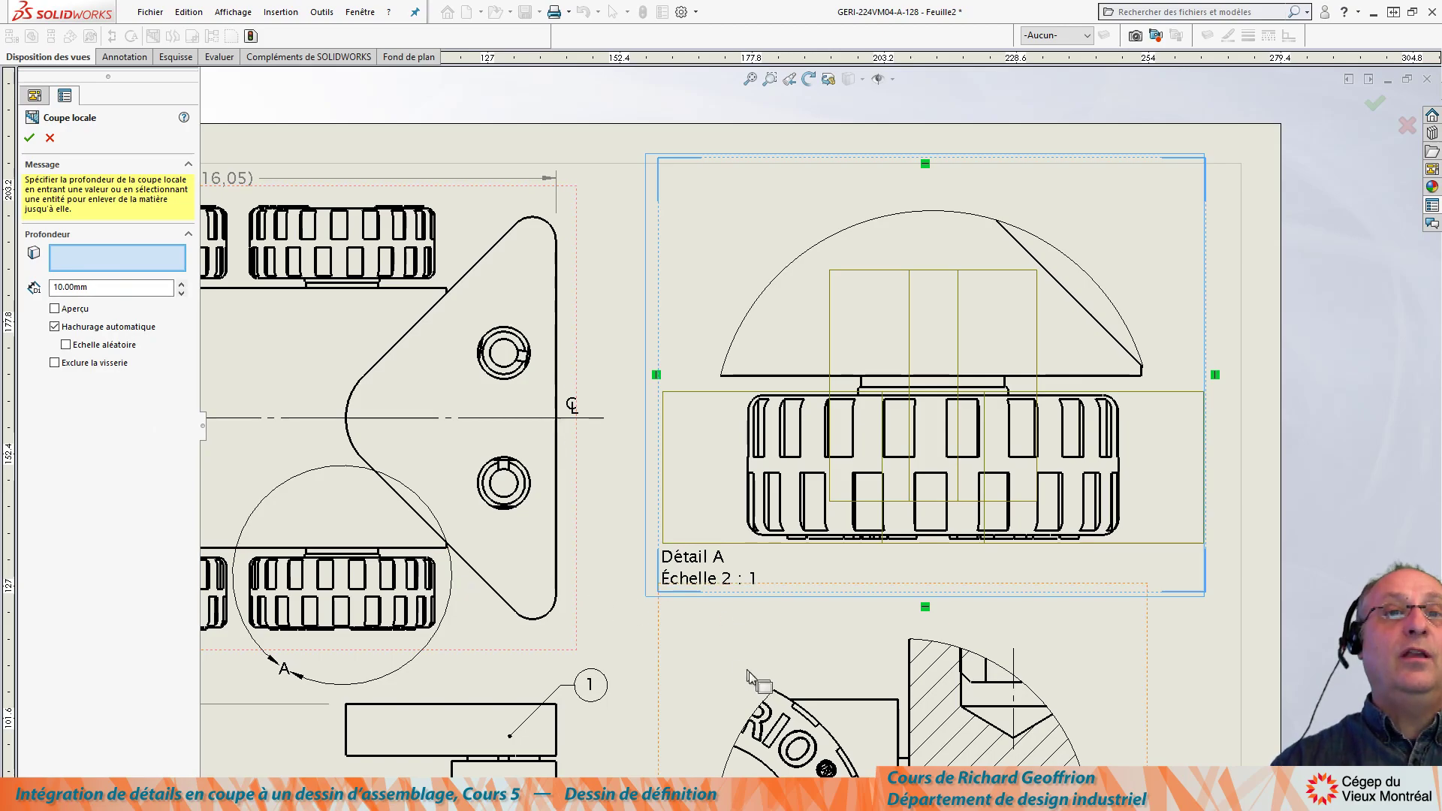
Define the section depth by a circular edge of the rightmost BRIO wheel in the side view, preview the cut and accept it.
scroll(743, 668, up, 3)
scroll(763, 661, down, 2)
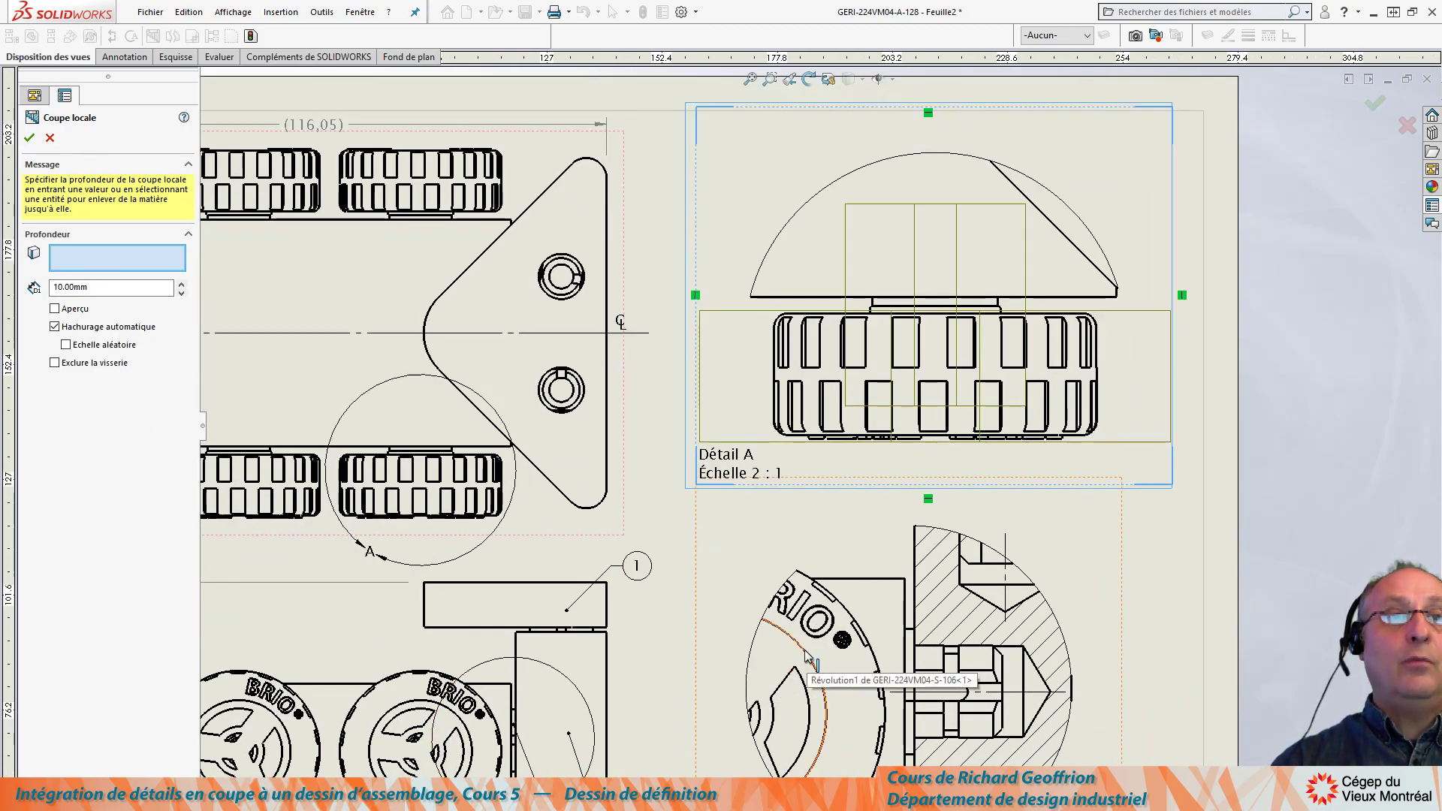
click(394, 714)
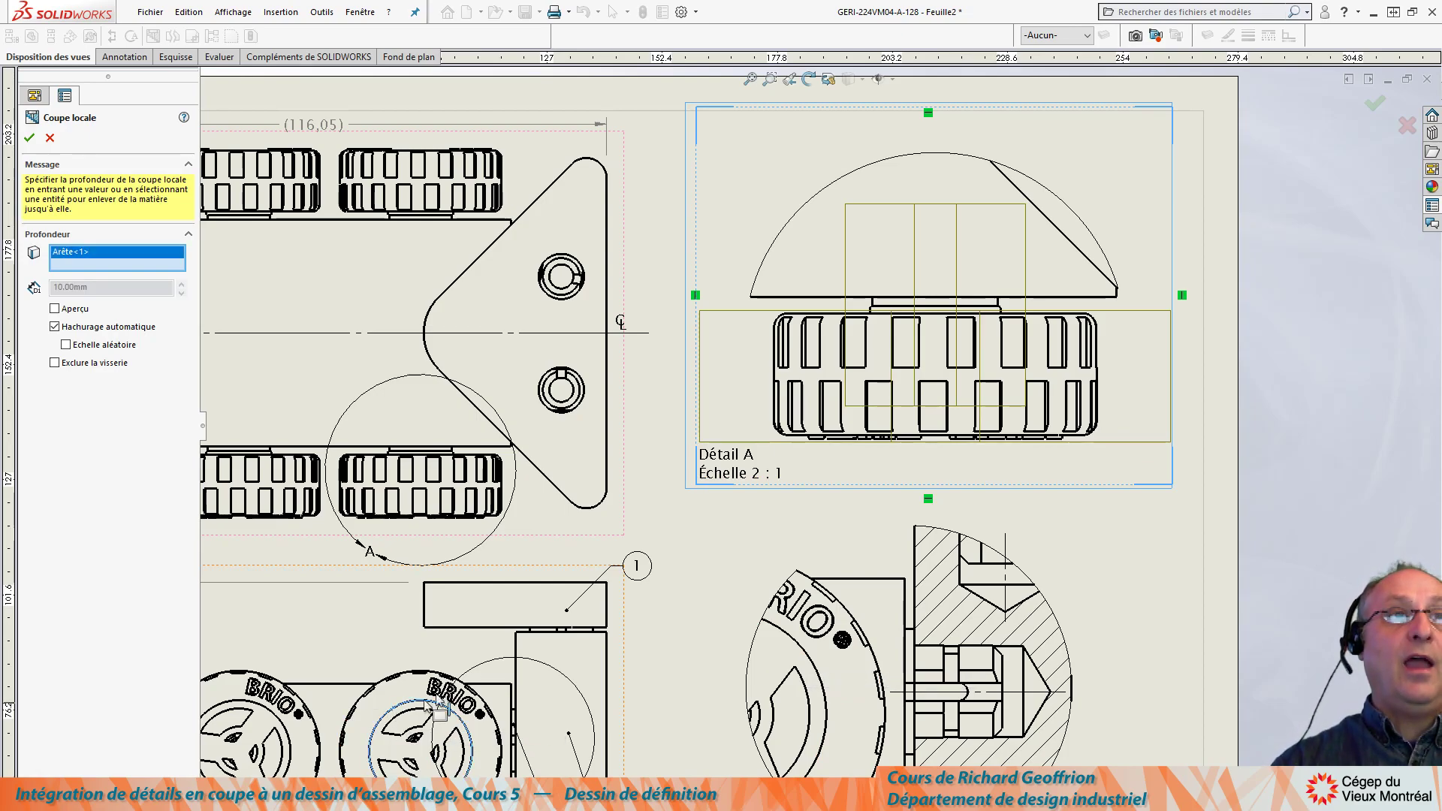
click(55, 309)
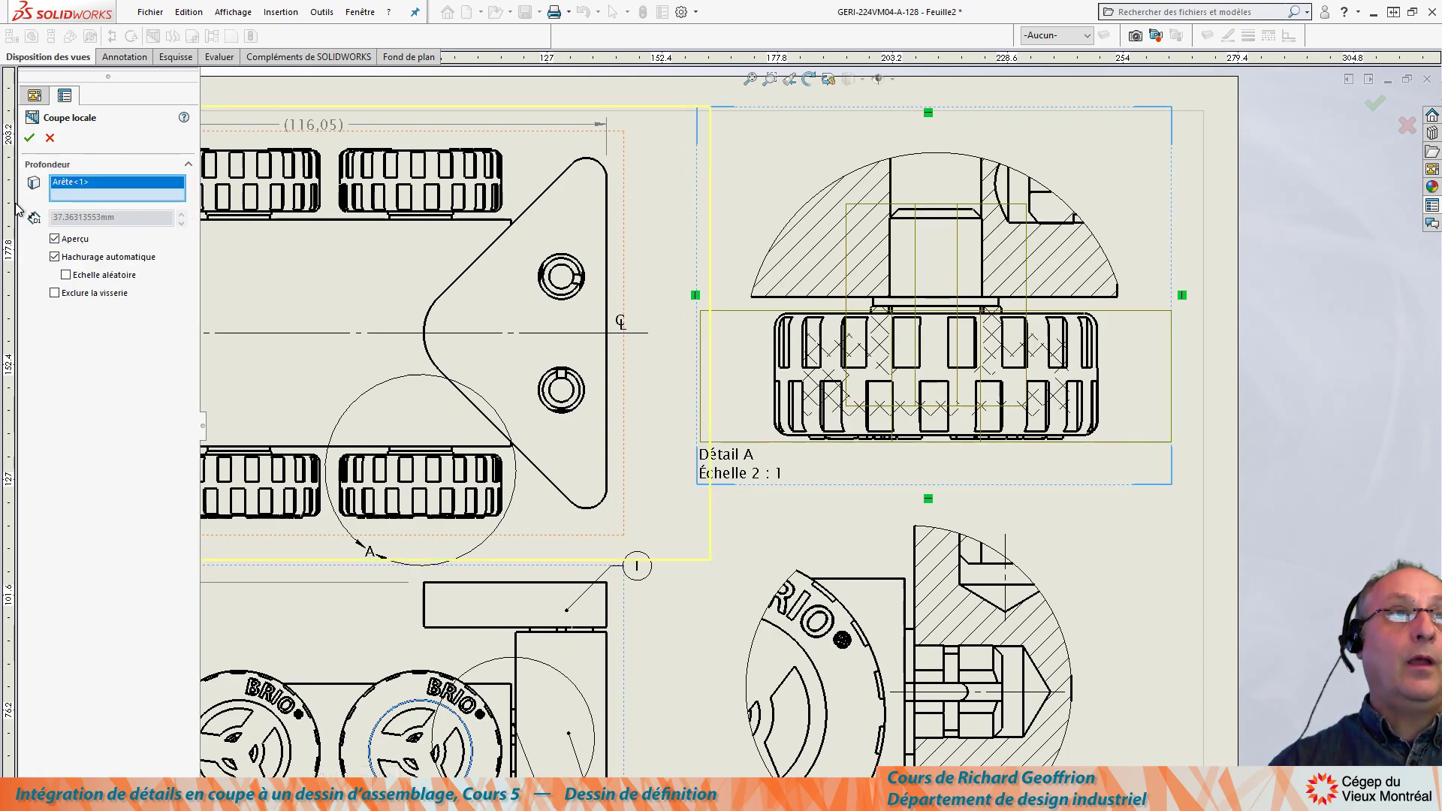
click(29, 138)
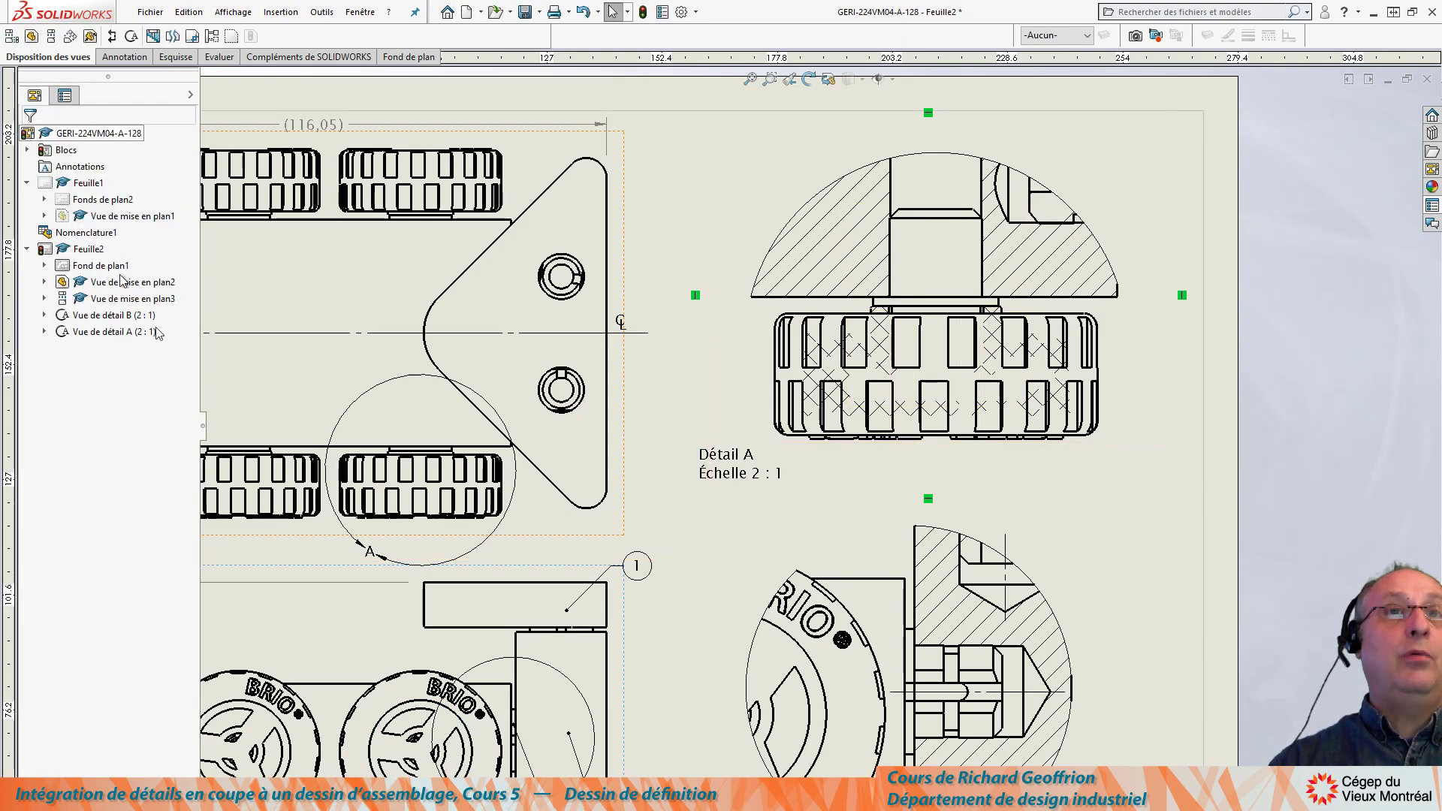
Open the section scope in the properties of detail view A's broken-out section and remove both excluded components.
scroll(856, 467, down, 4)
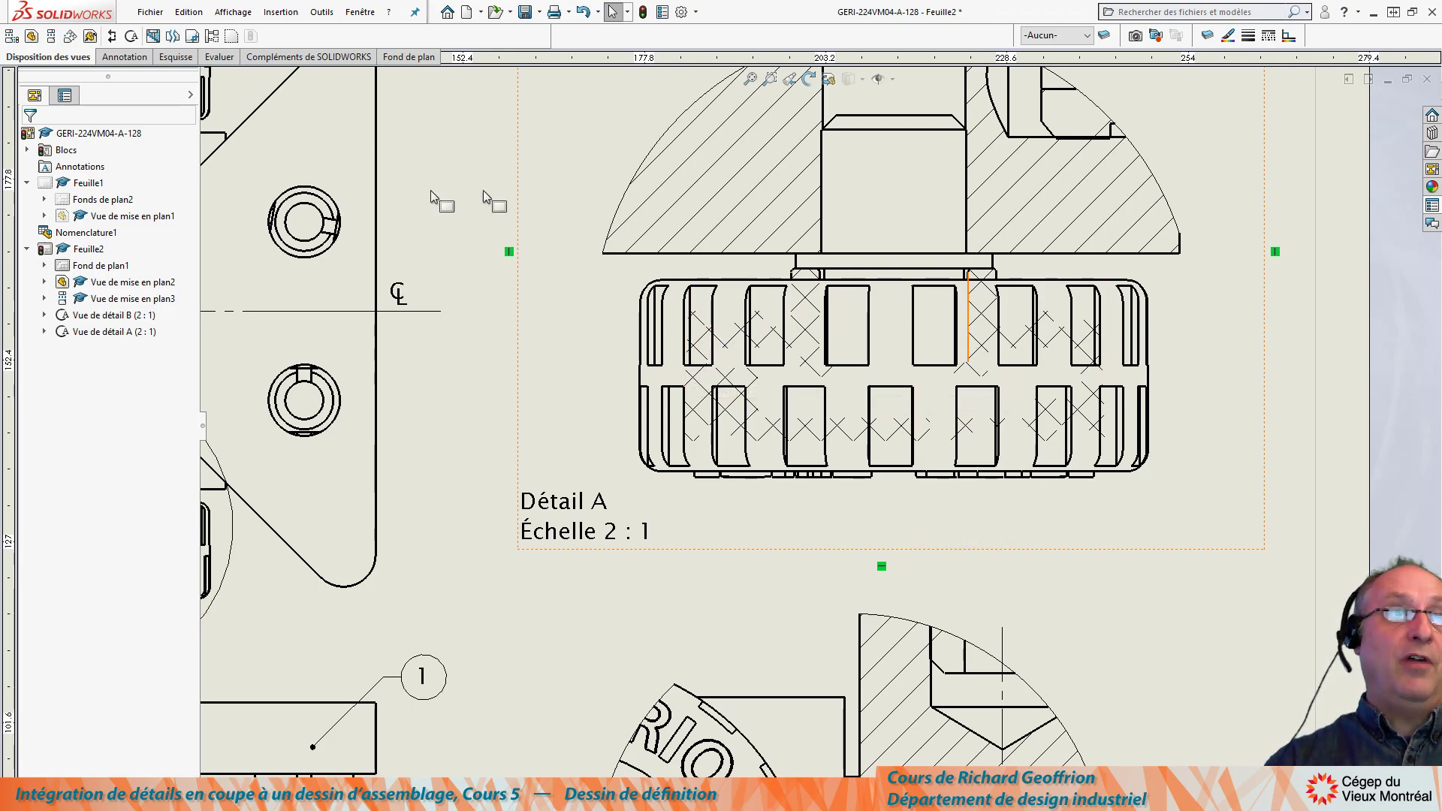
click(44, 332)
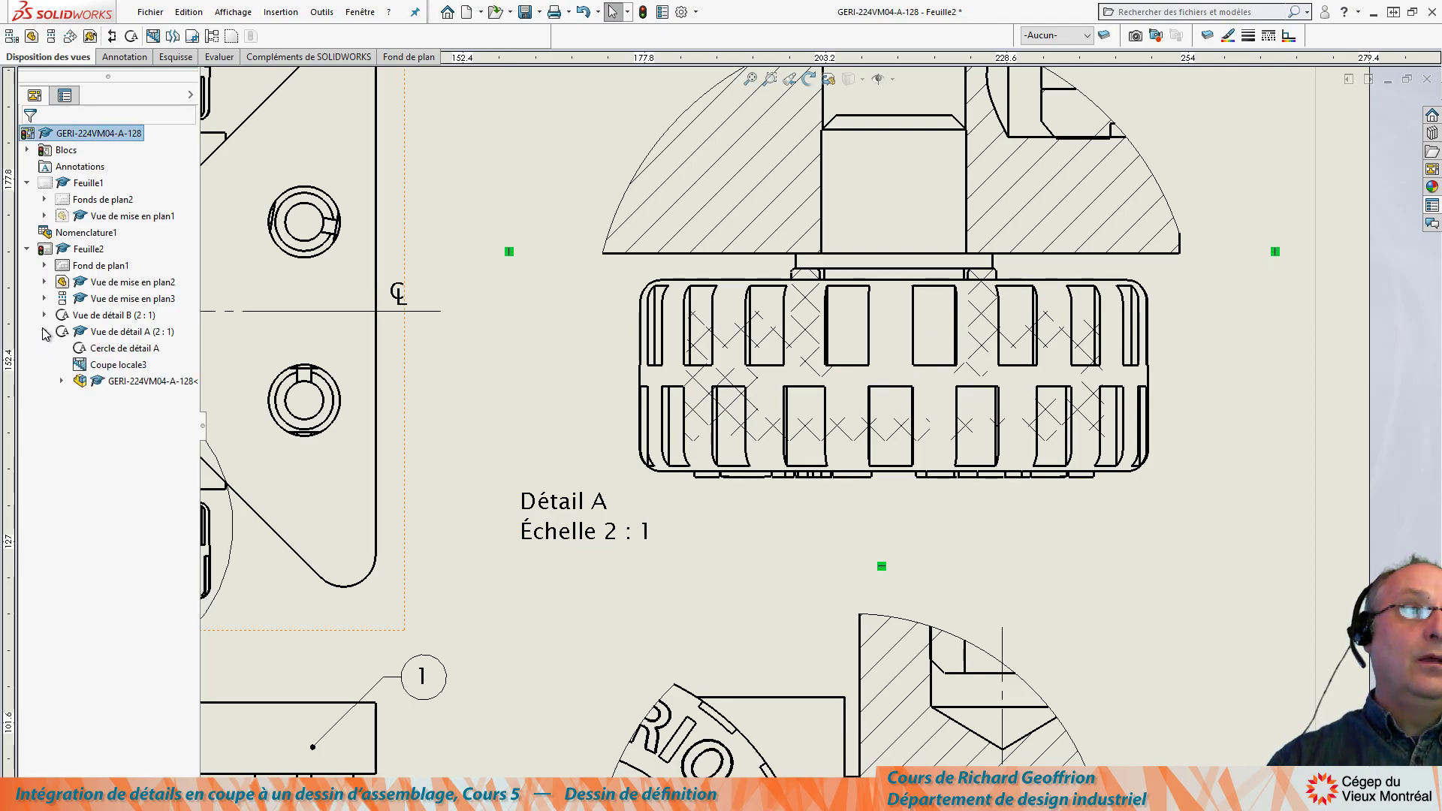
click(113, 365)
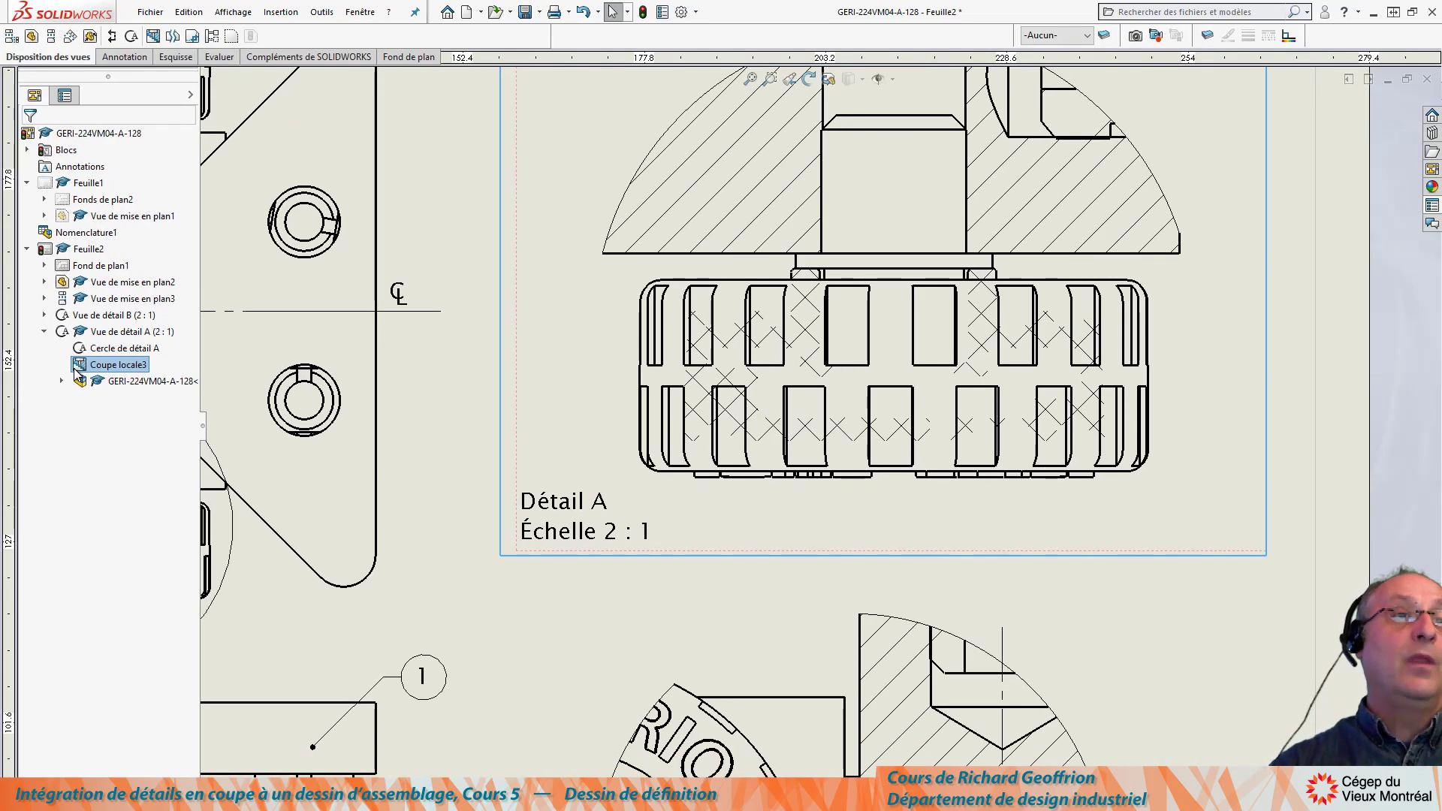
right_click(79, 373)
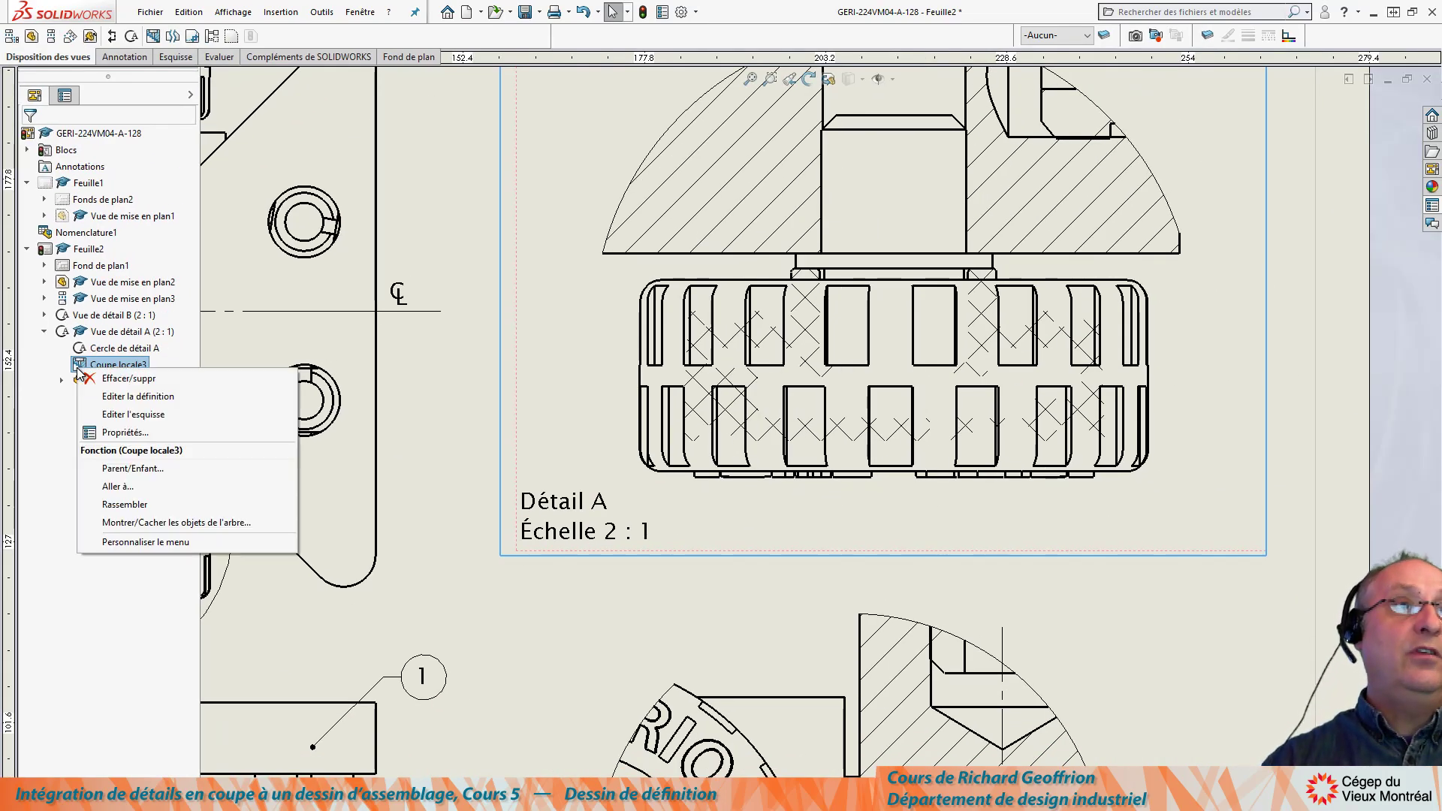
click(113, 433)
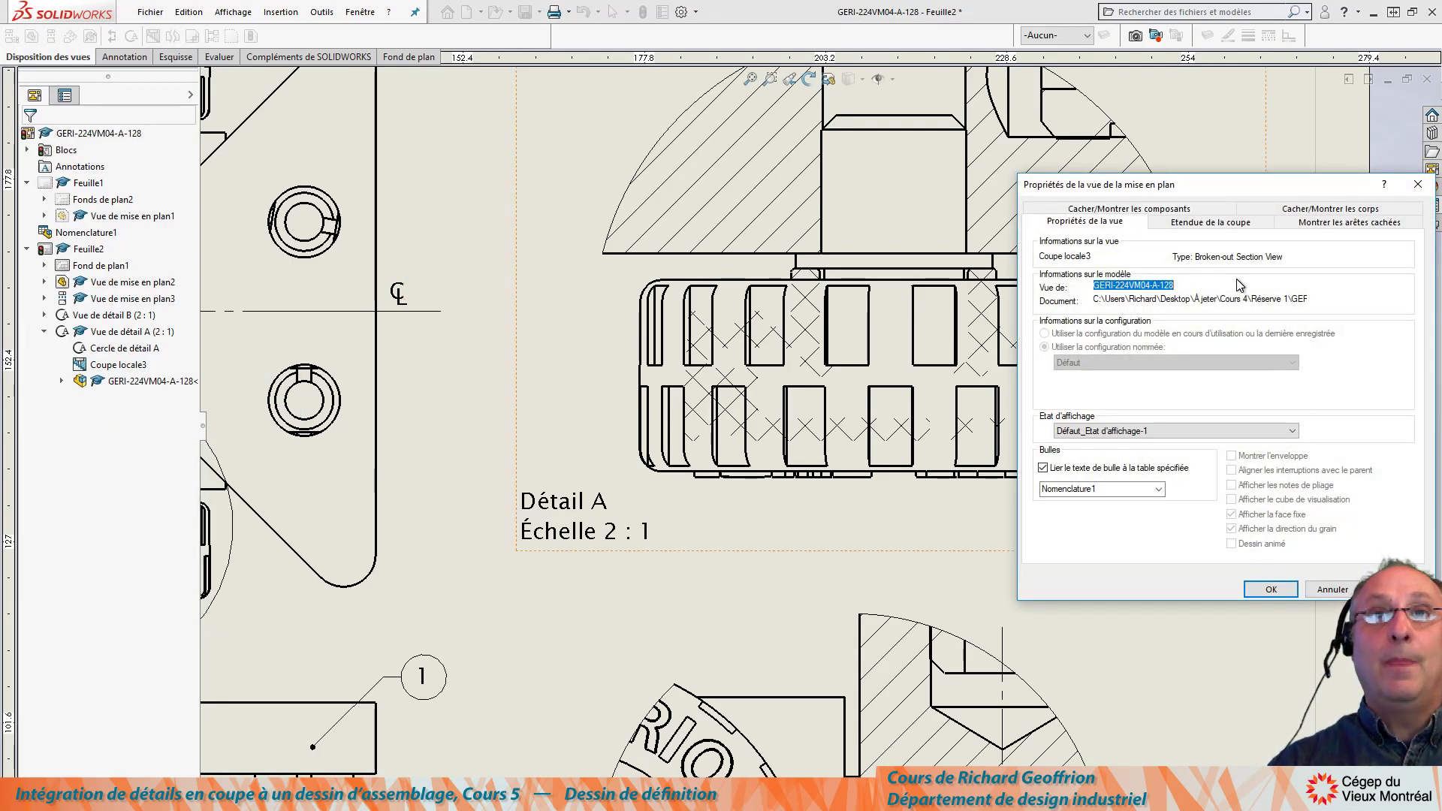
click(1231, 224)
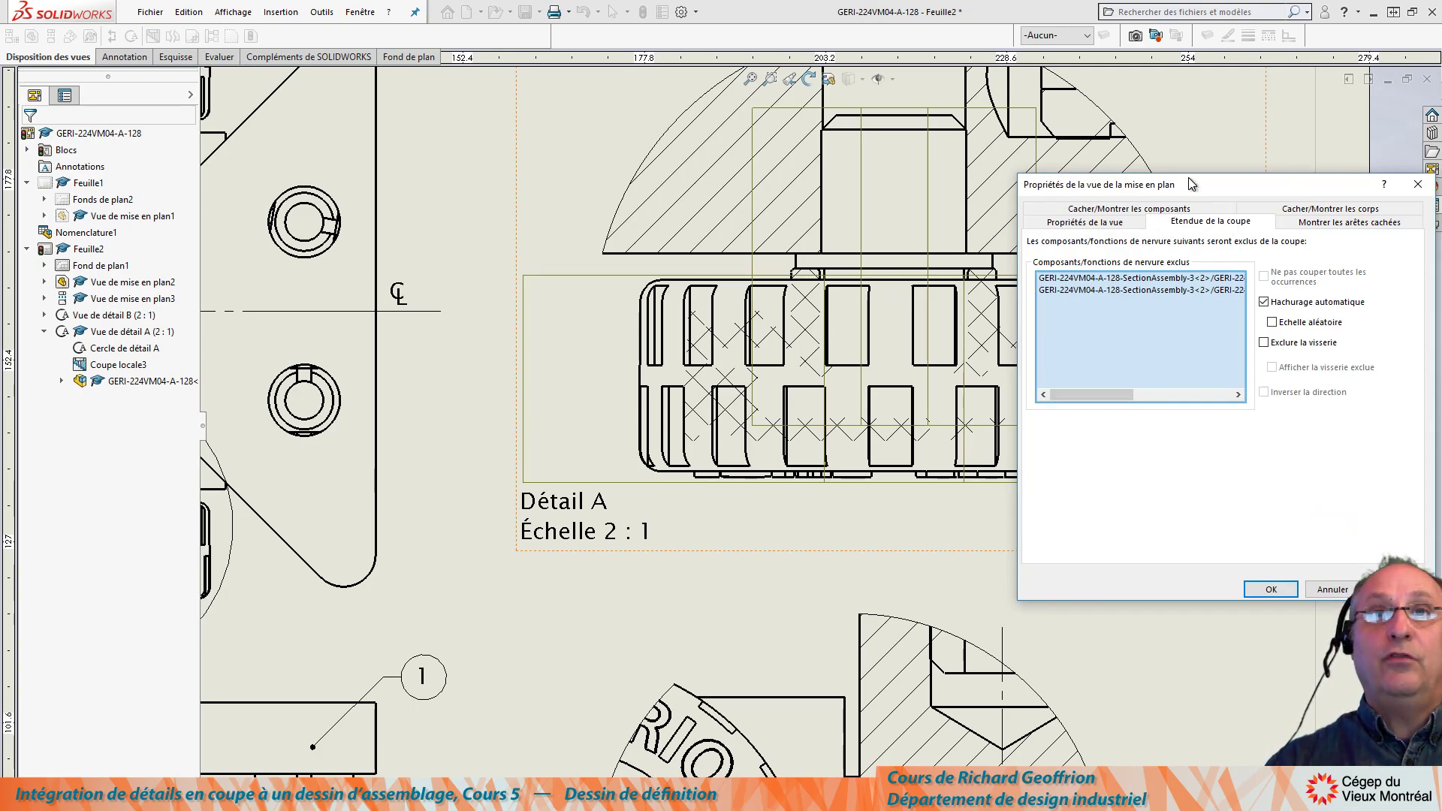
click(1077, 280)
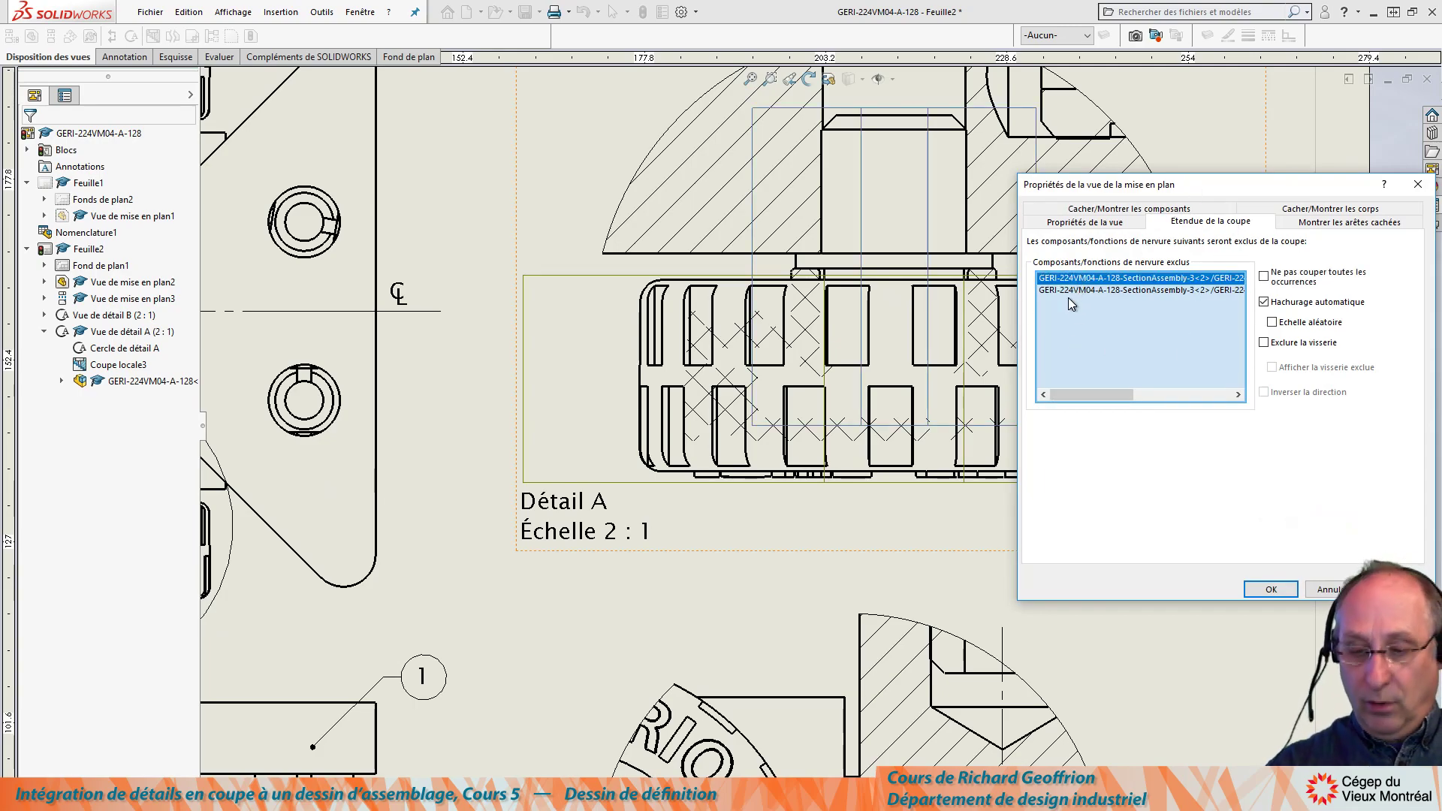
key(Delete)
click(1074, 278)
key(Delete)
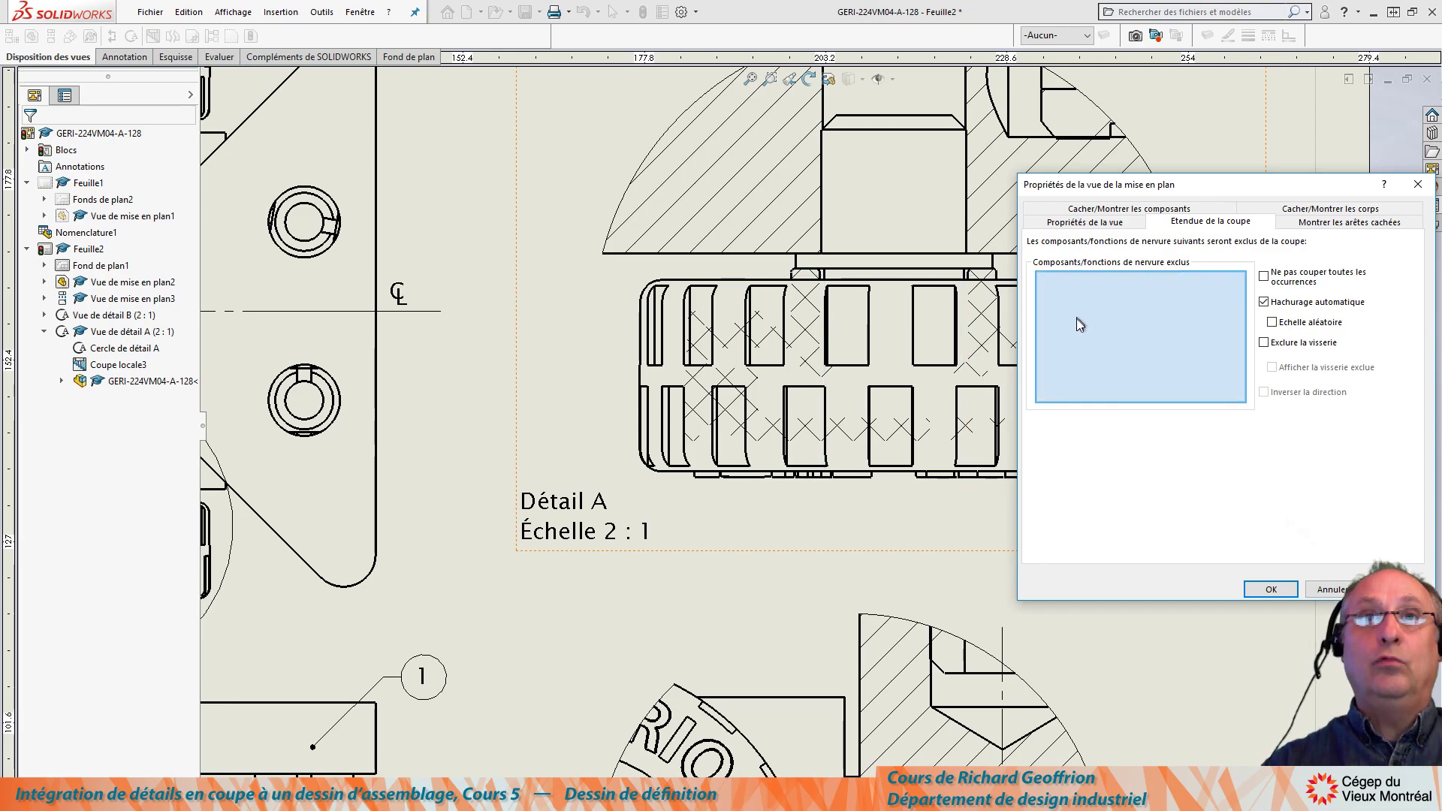
Exclude the complete wheel subassembly from the section, picking it among the detail view's model components, and apply the properties.
click(60, 384)
click(61, 382)
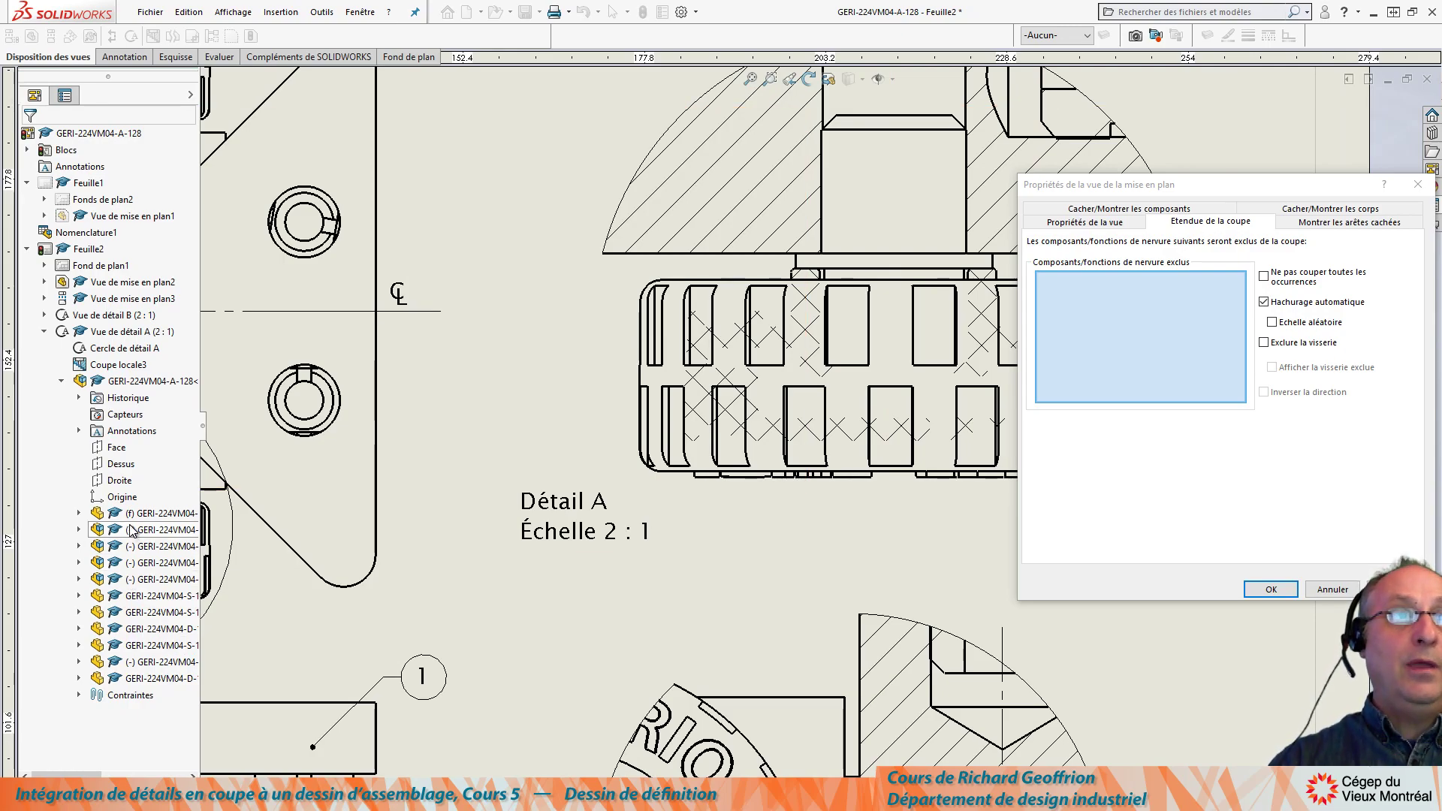
click(123, 581)
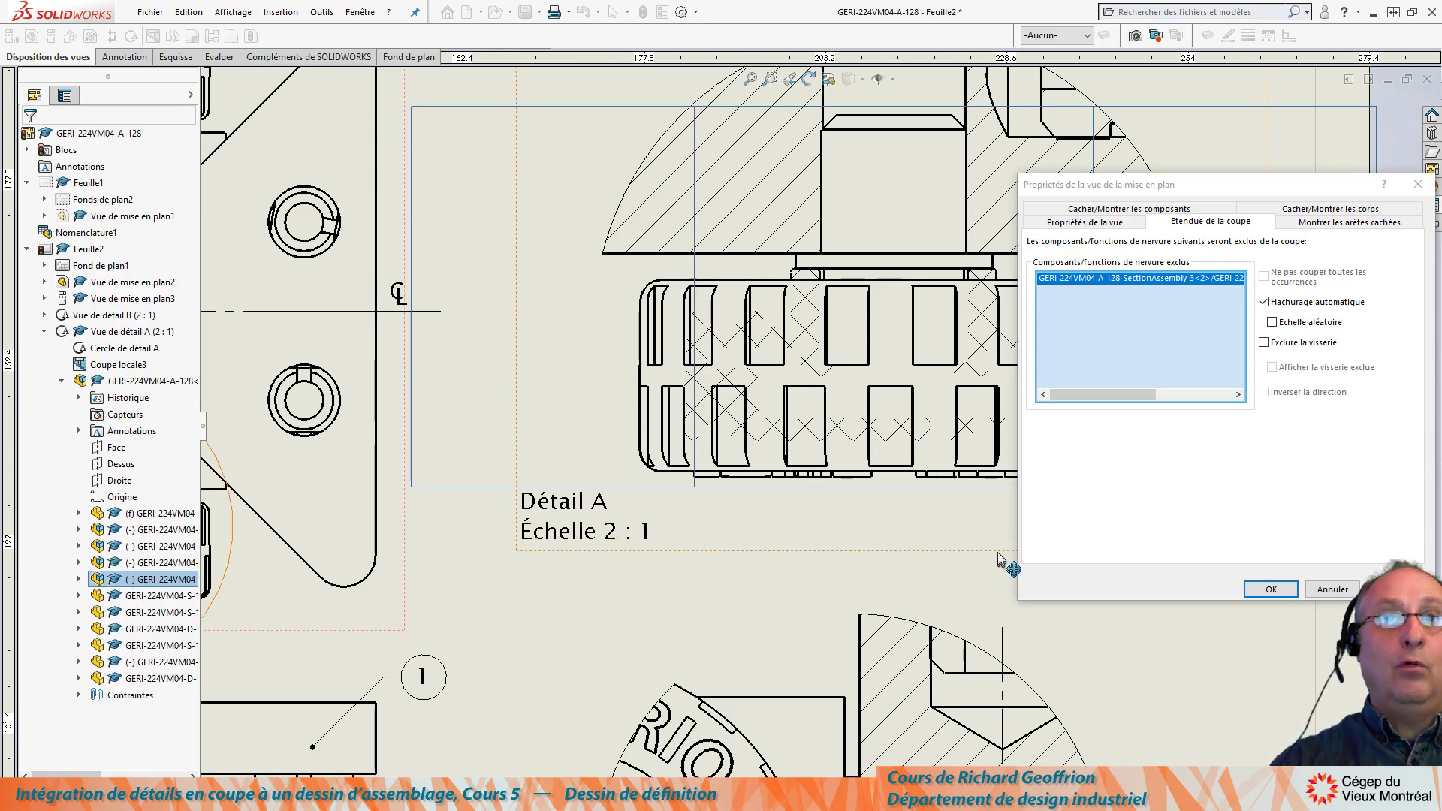
click(1277, 587)
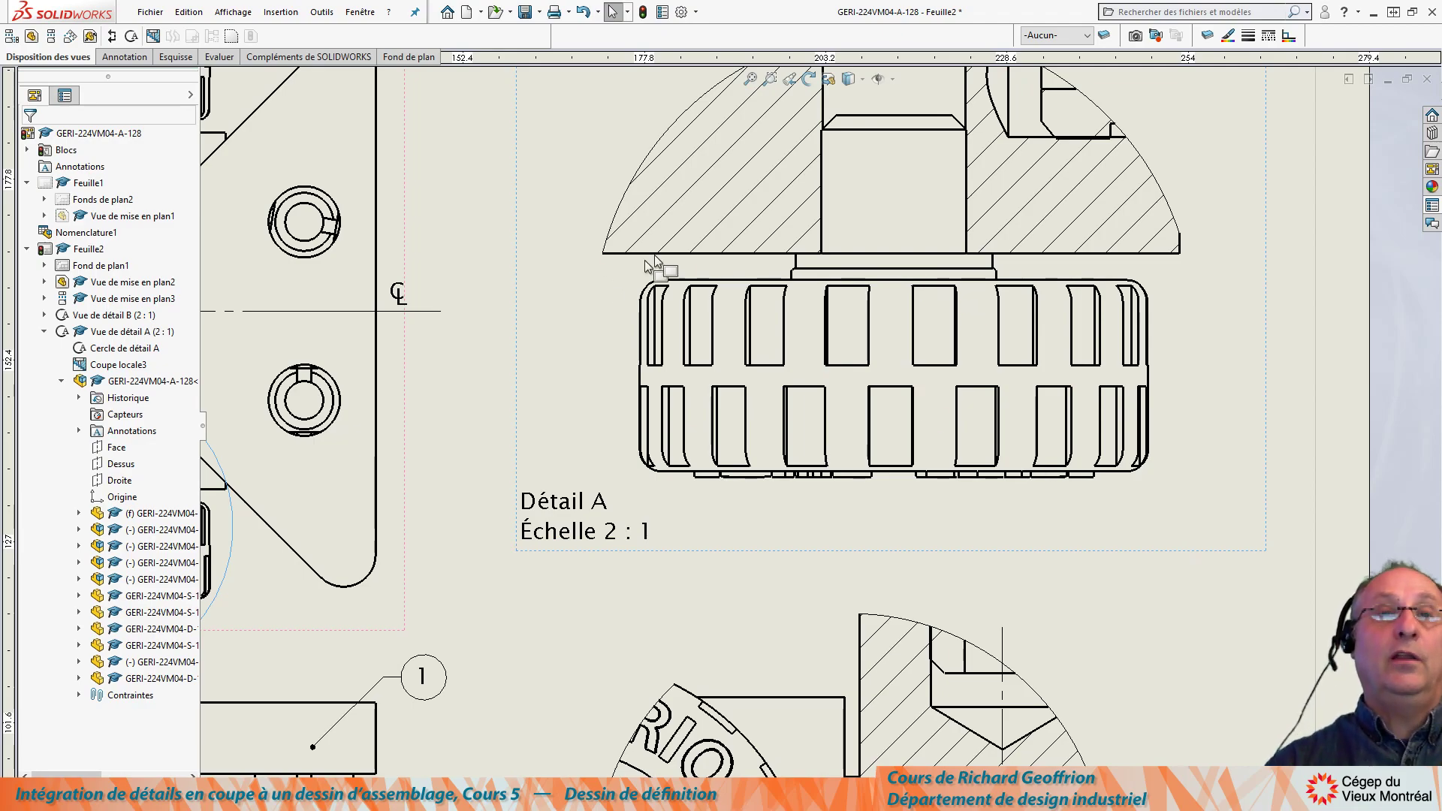
Add centerlines to the vertical axle bore and the horizontal hole beside it in the sectioned detail view A.
scroll(788, 242, up, 2)
scroll(915, 210, down, 2)
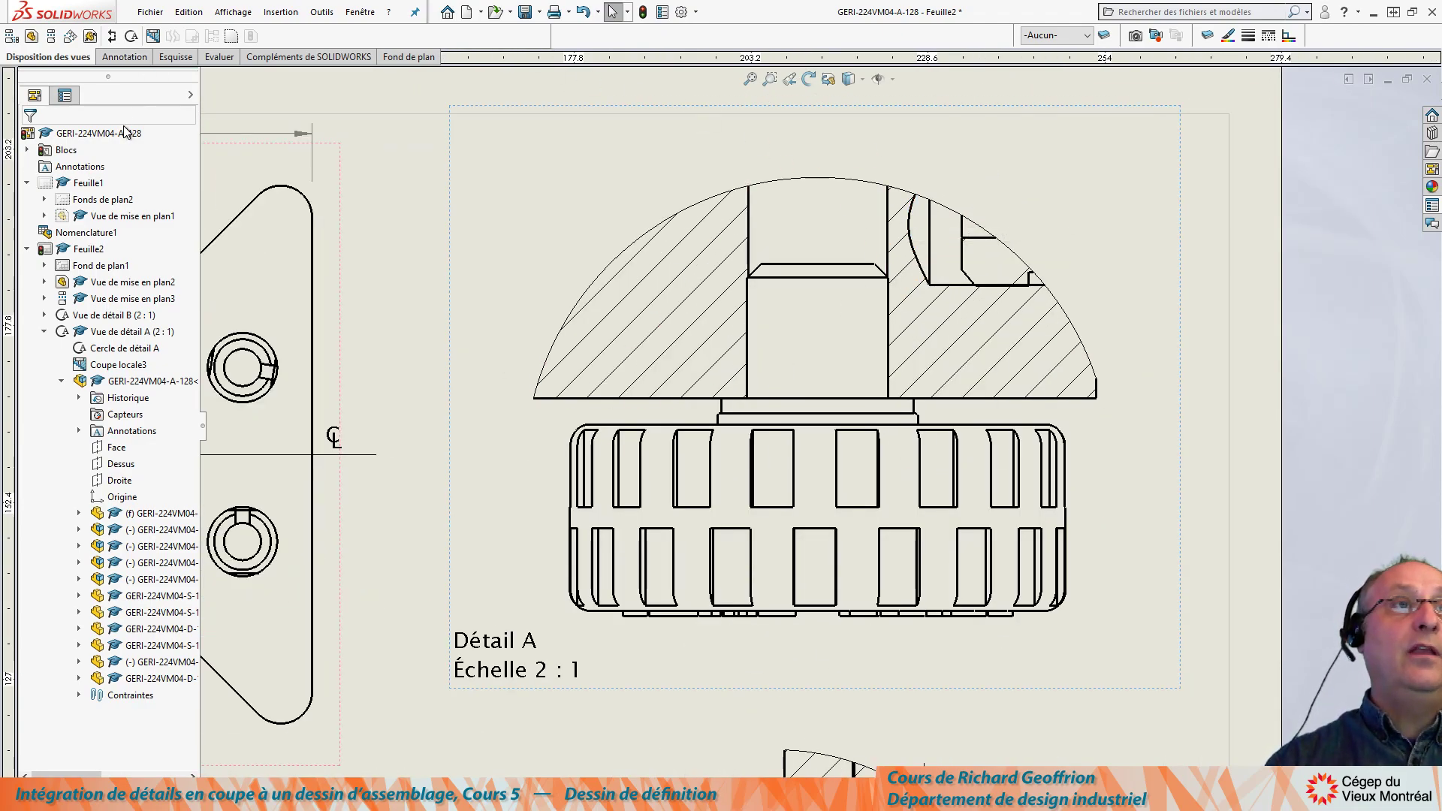
click(129, 59)
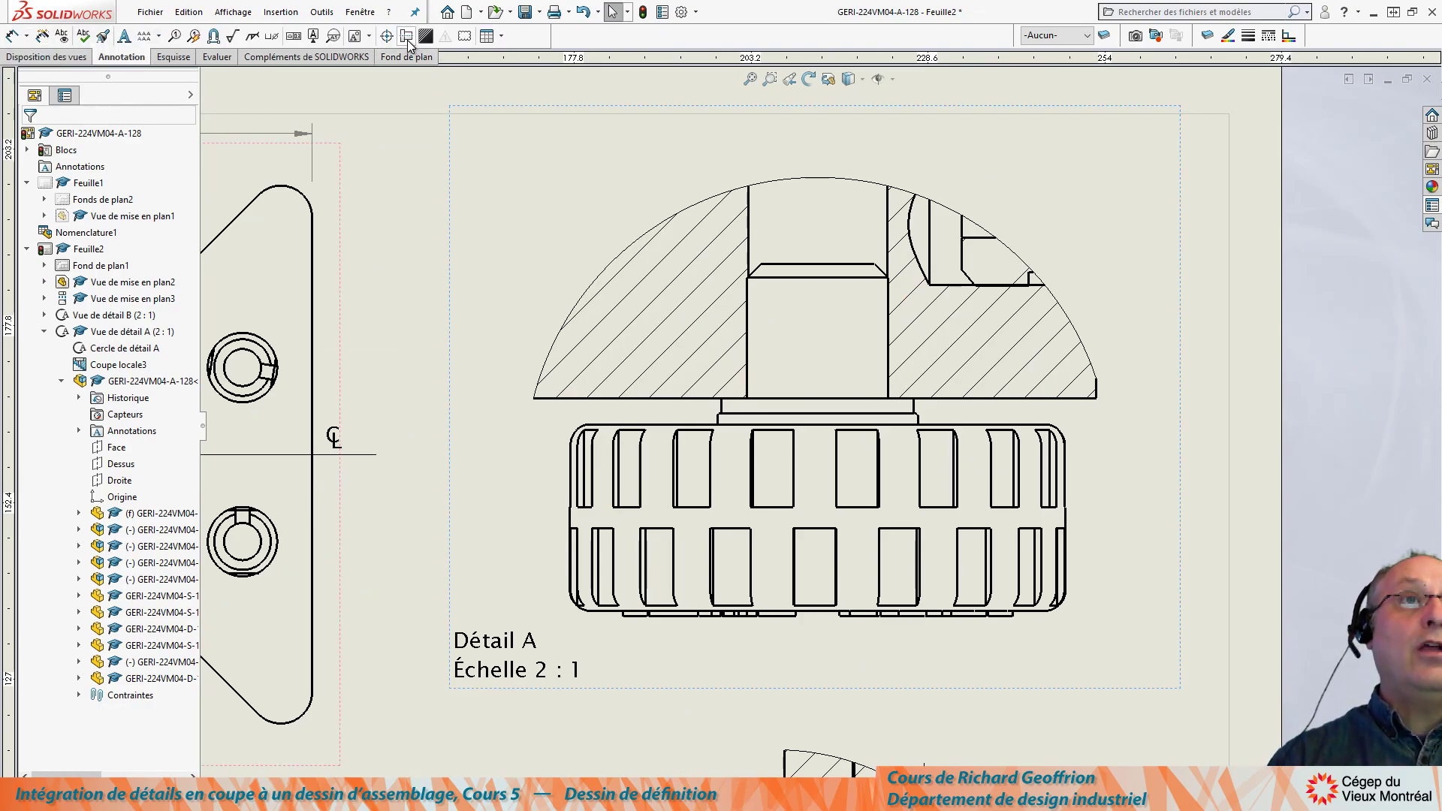
click(407, 35)
click(746, 338)
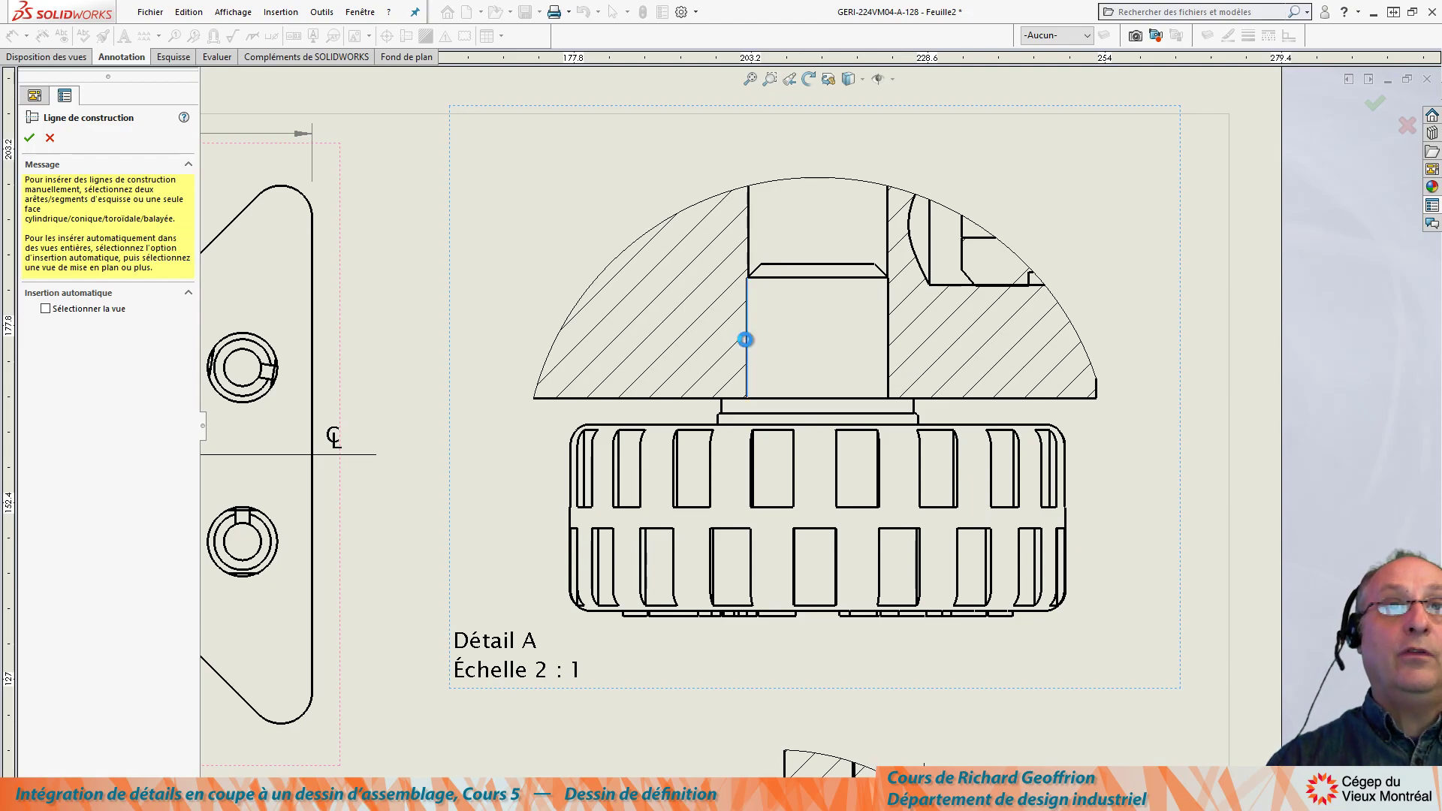
click(889, 328)
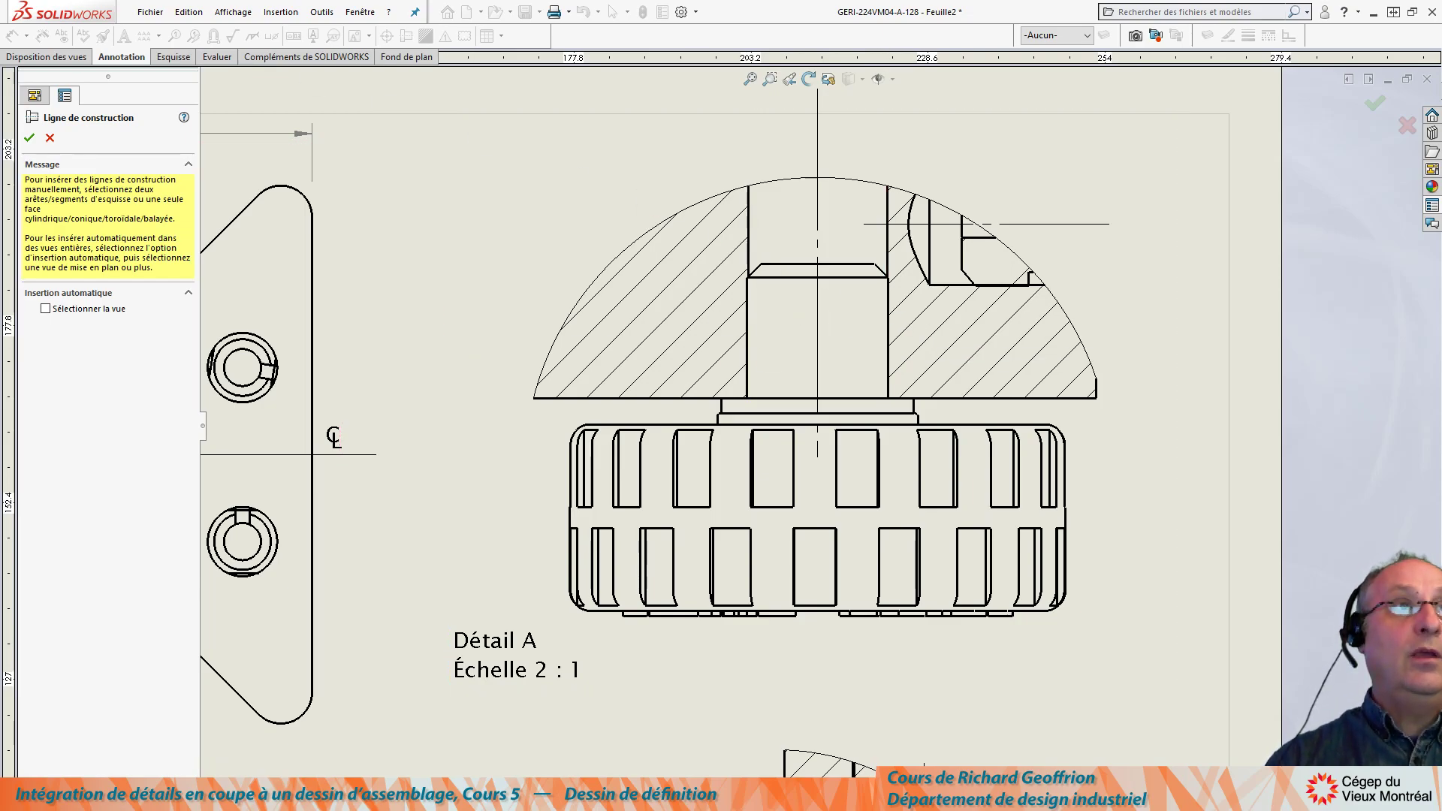
Shorten the upper end of the axle bore's centerline in detail view A and extend its lower end past the wheel.
click(30, 139)
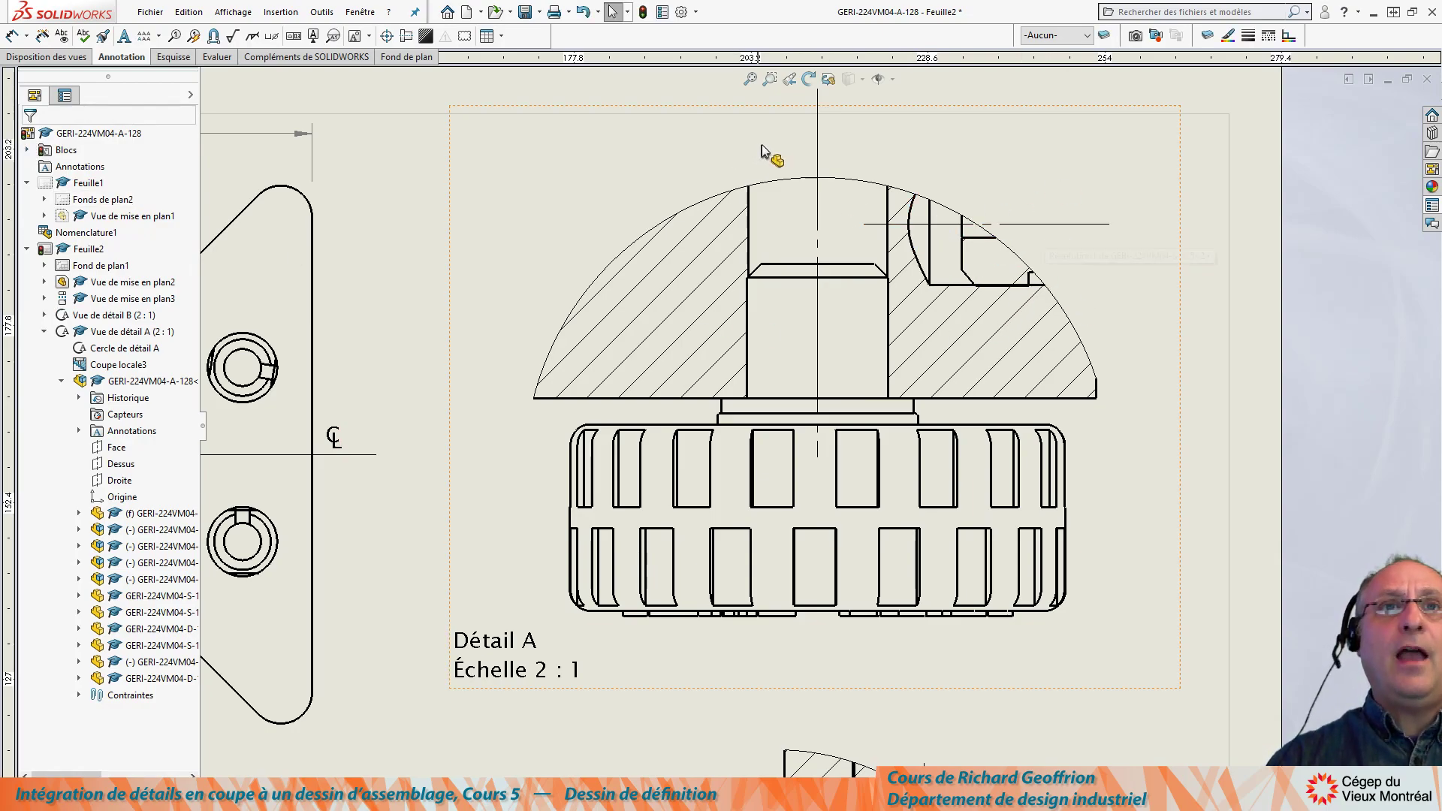
click(817, 135)
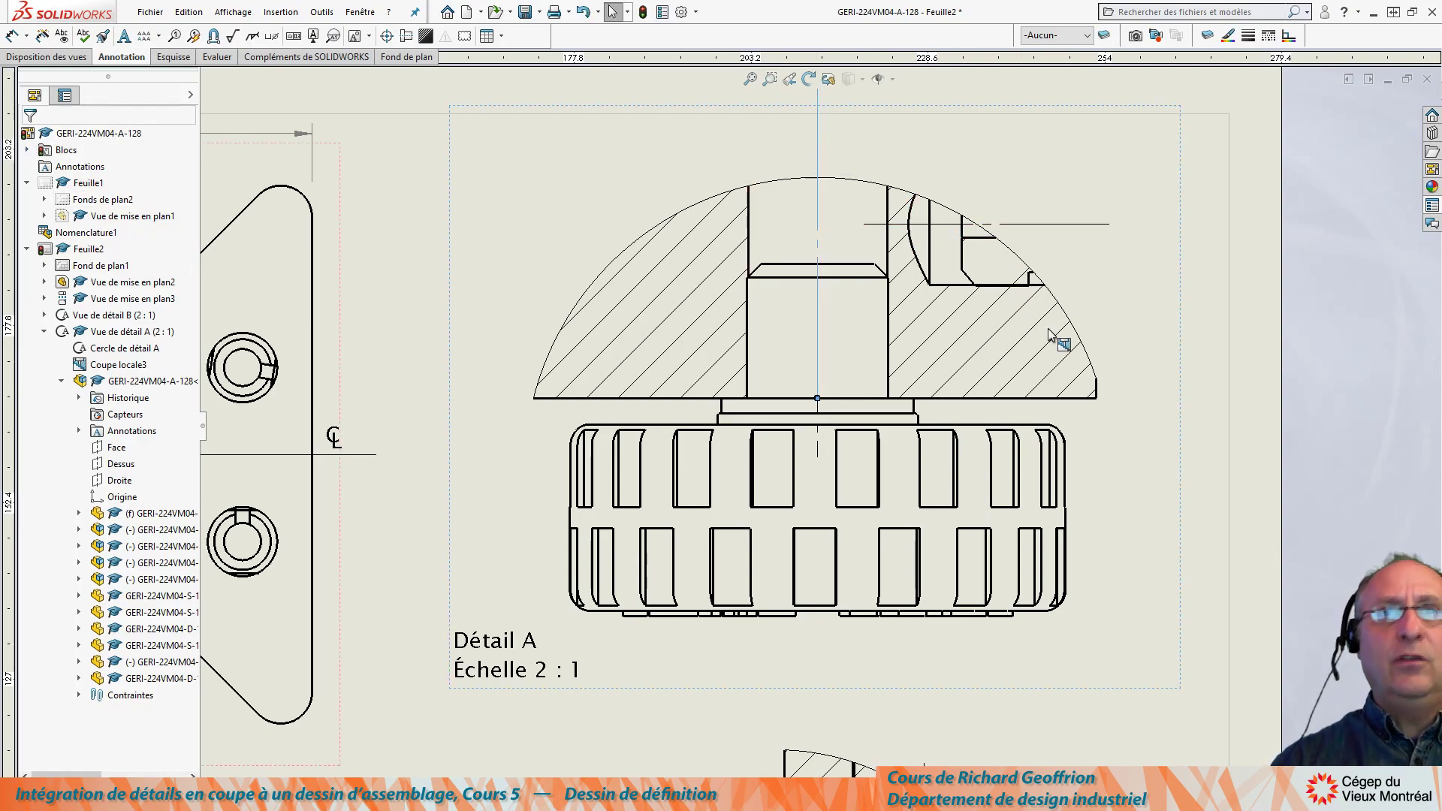
click(818, 422)
drag(818, 396, 829, 259)
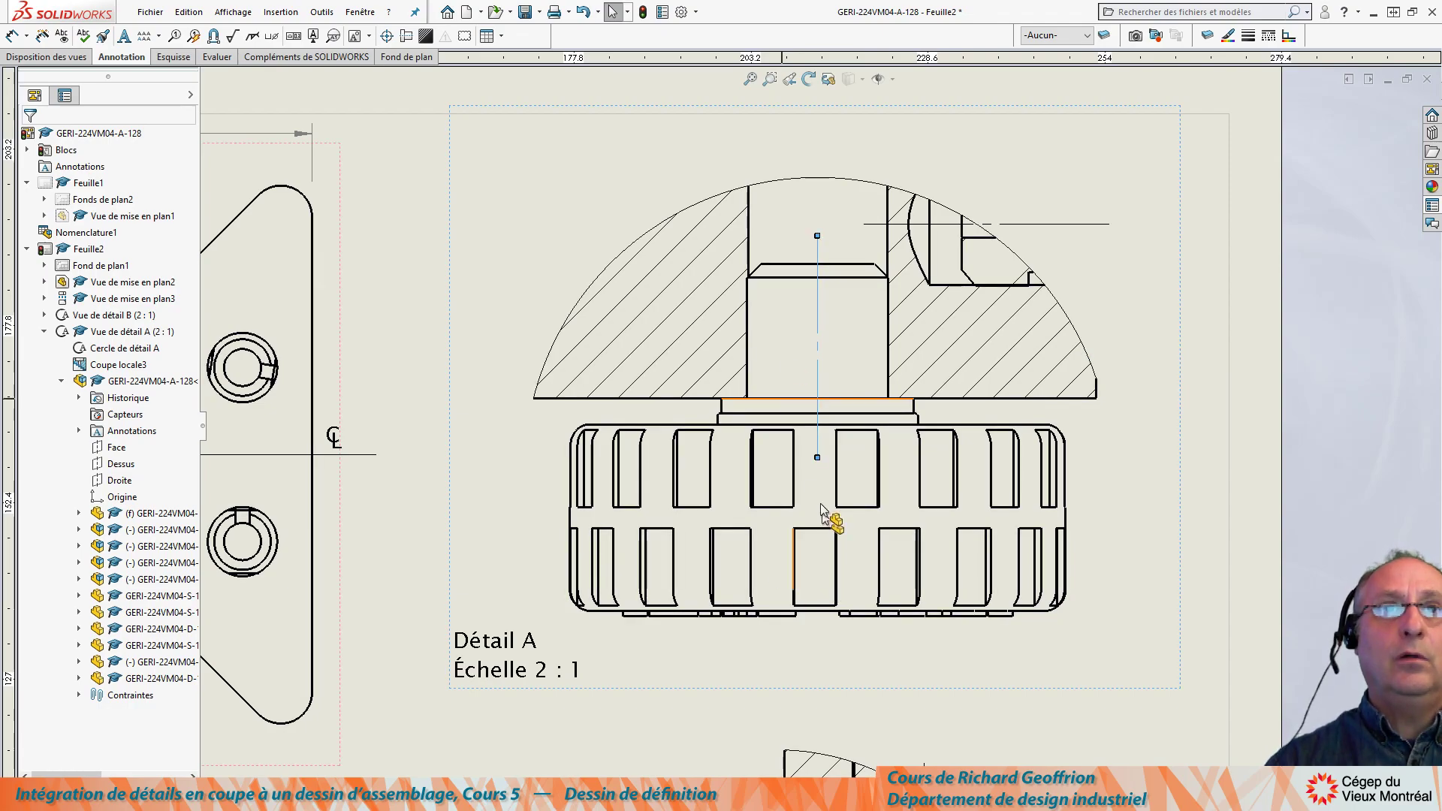
click(817, 458)
drag(818, 459, 827, 644)
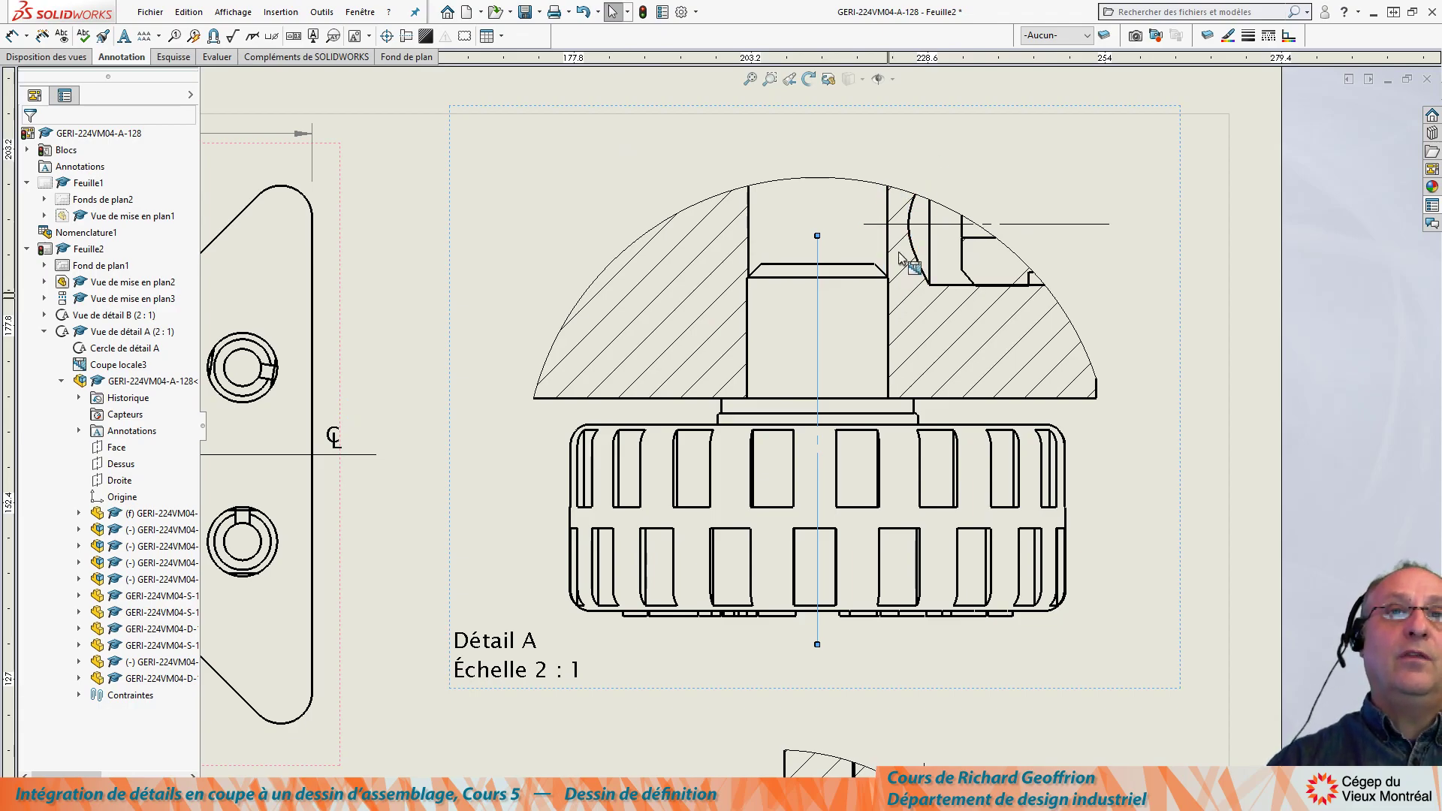
Review detail views A and B alongside the top and side views, checking the centerlines, detail circles and overall dimensions.
scroll(754, 539, up, 5)
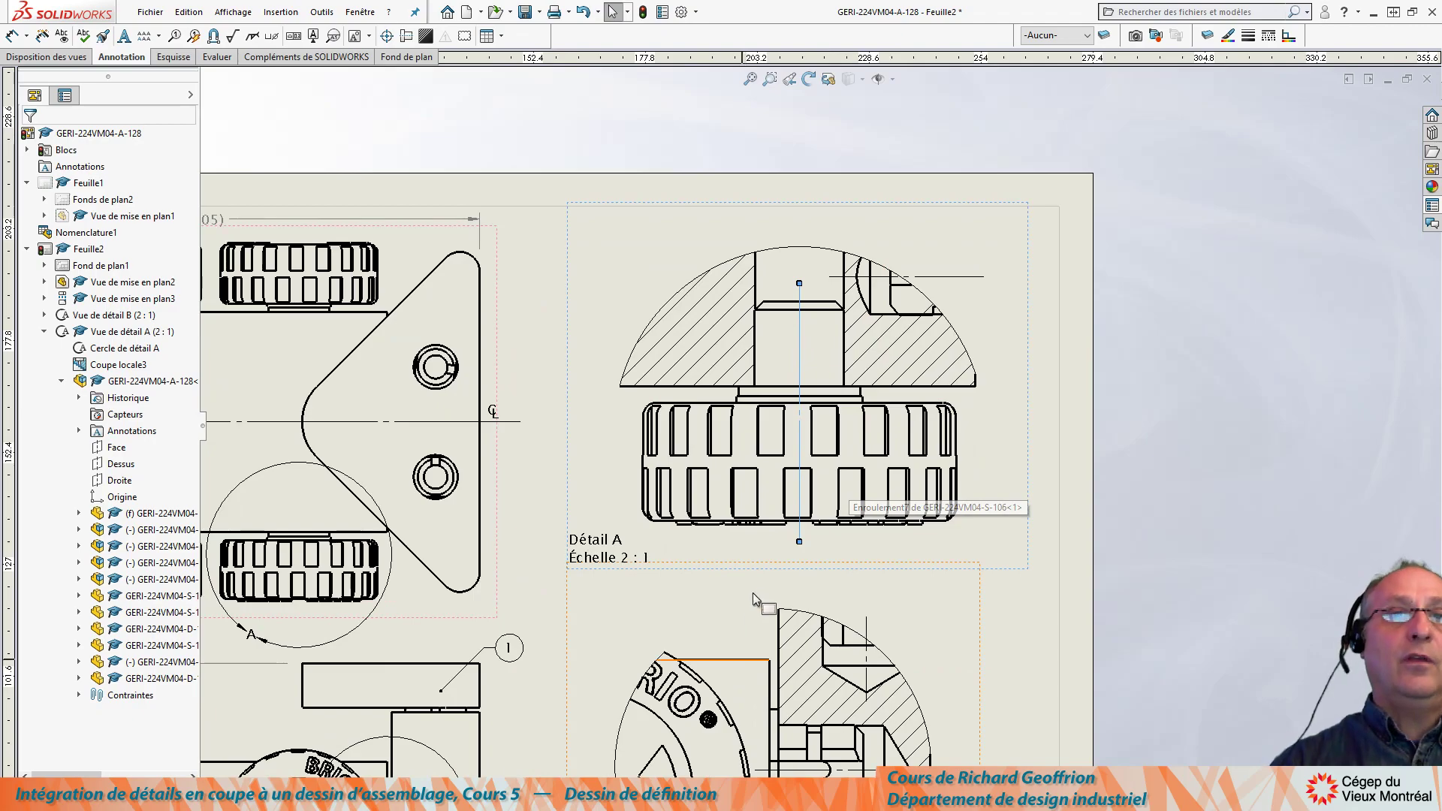
scroll(826, 571, down, 2)
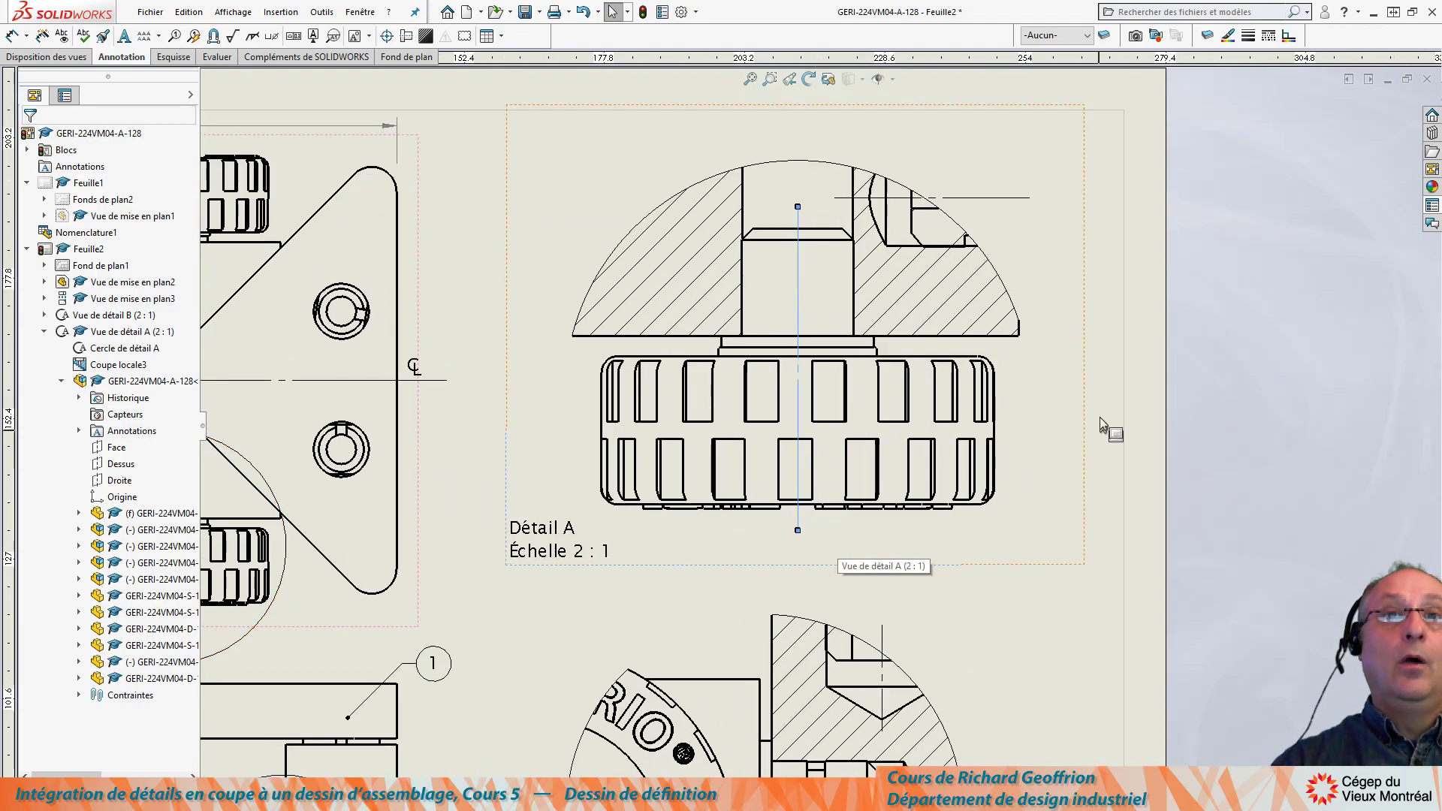
click(1095, 403)
scroll(919, 547, up, 4)
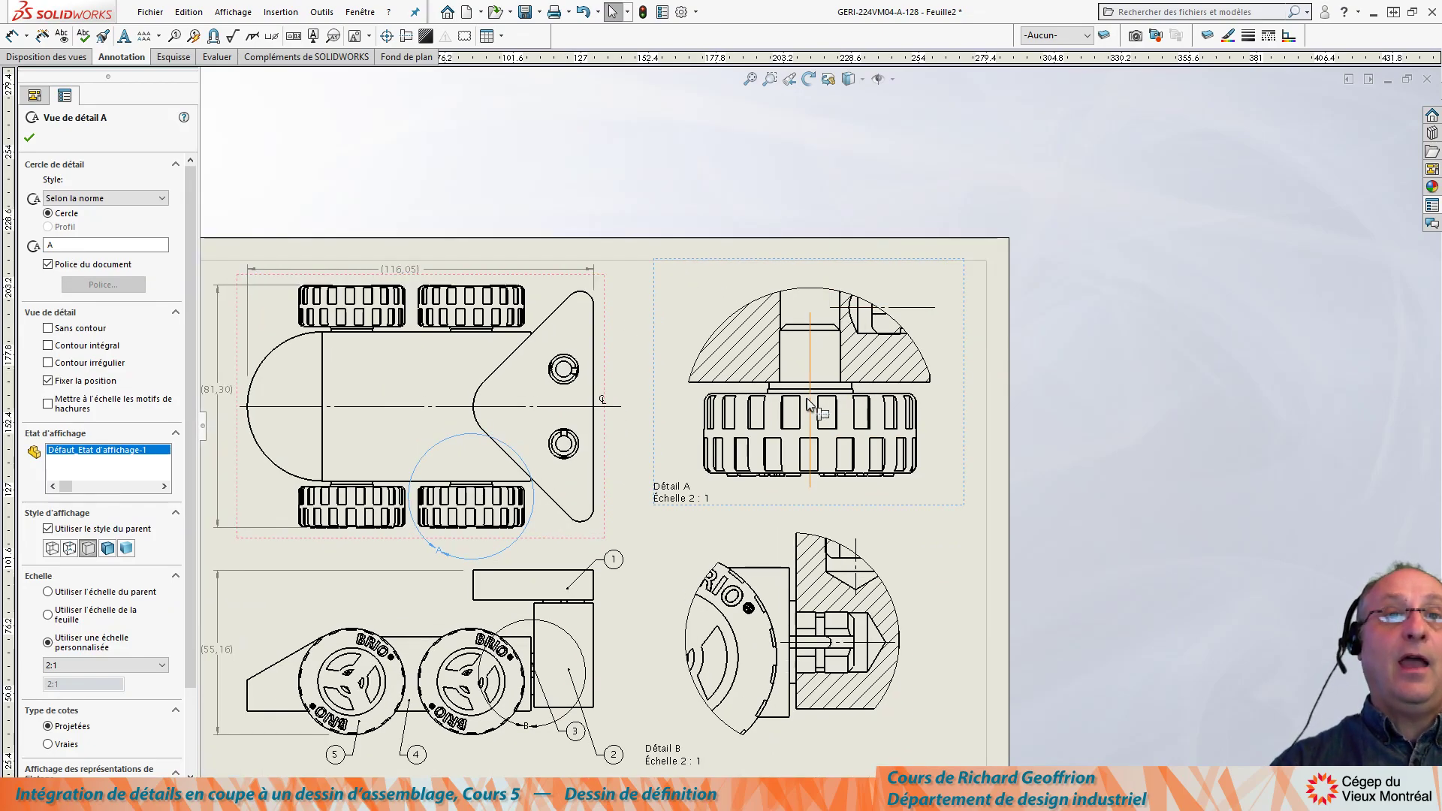
scroll(809, 404, down, 2)
scroll(680, 699, down, 1)
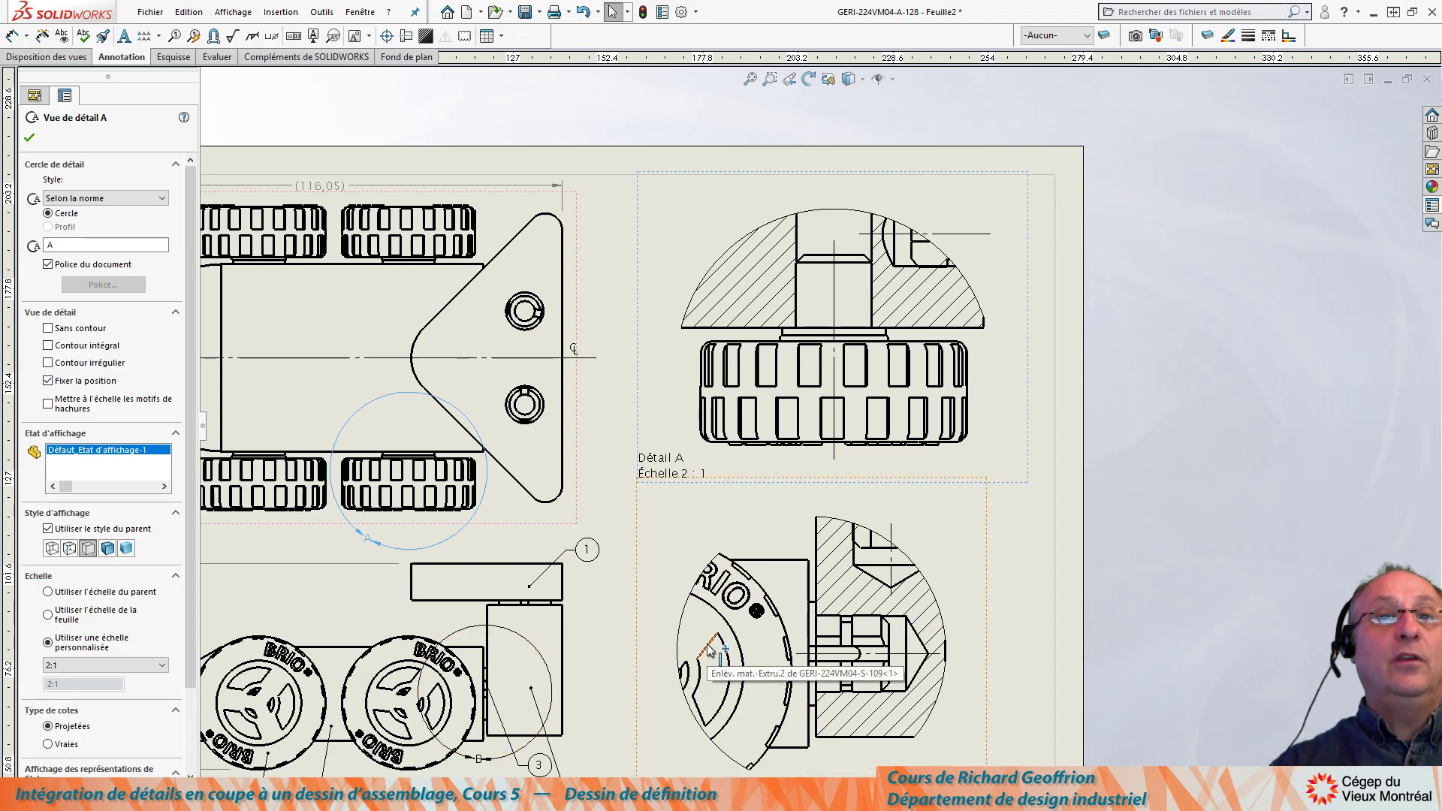
scroll(759, 580, up, 2)
scroll(756, 573, up, 1)
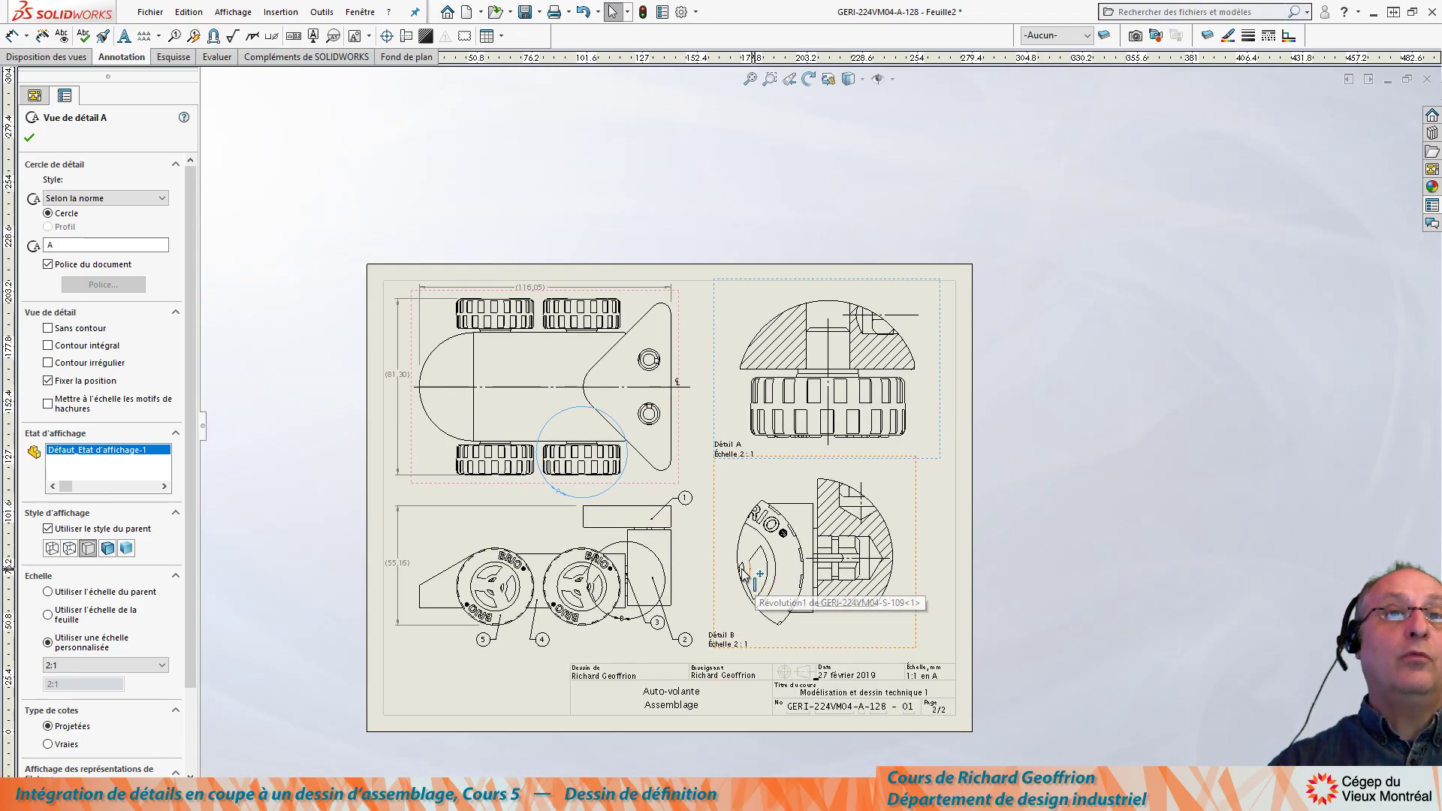
scroll(744, 575, down, 1)
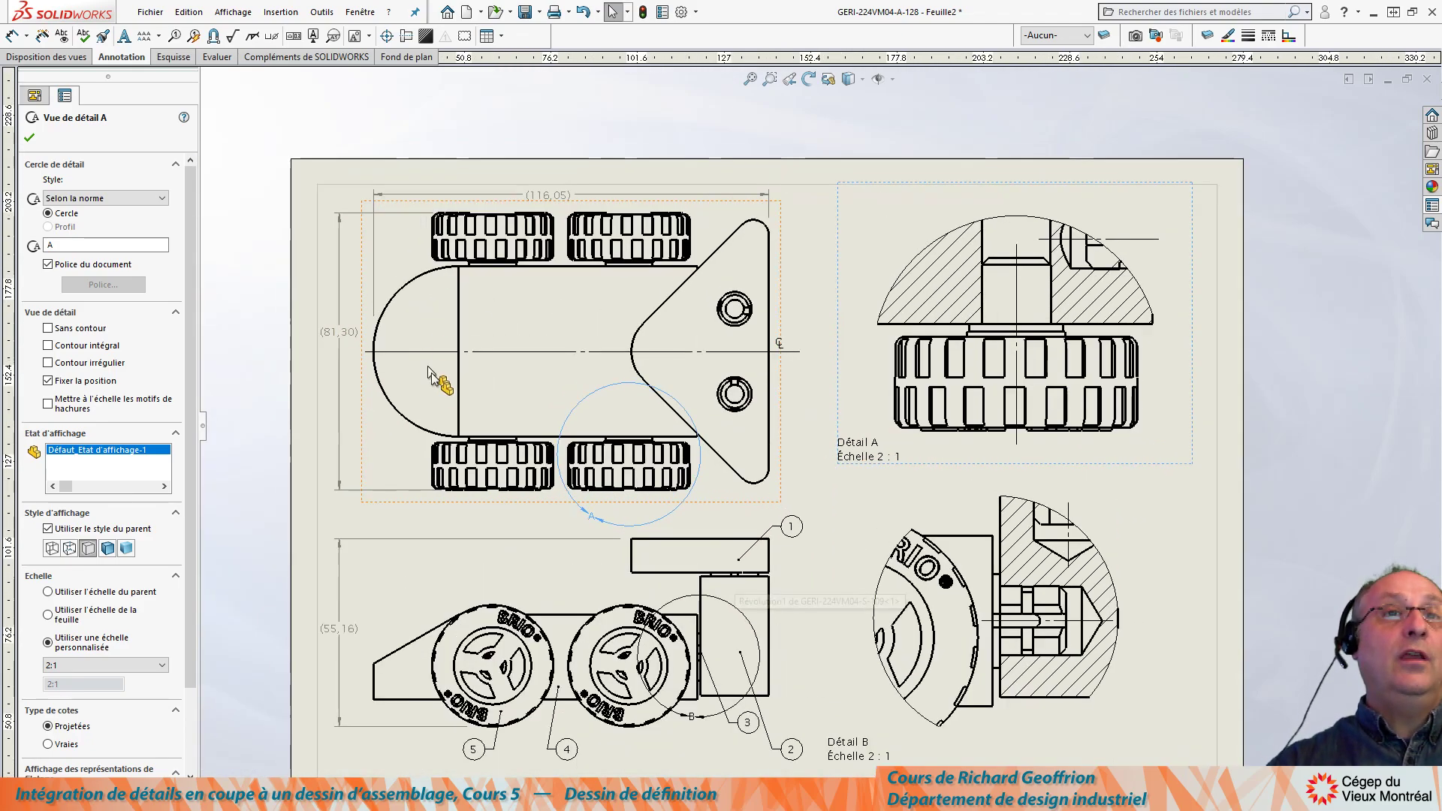
scroll(432, 353, down, 2)
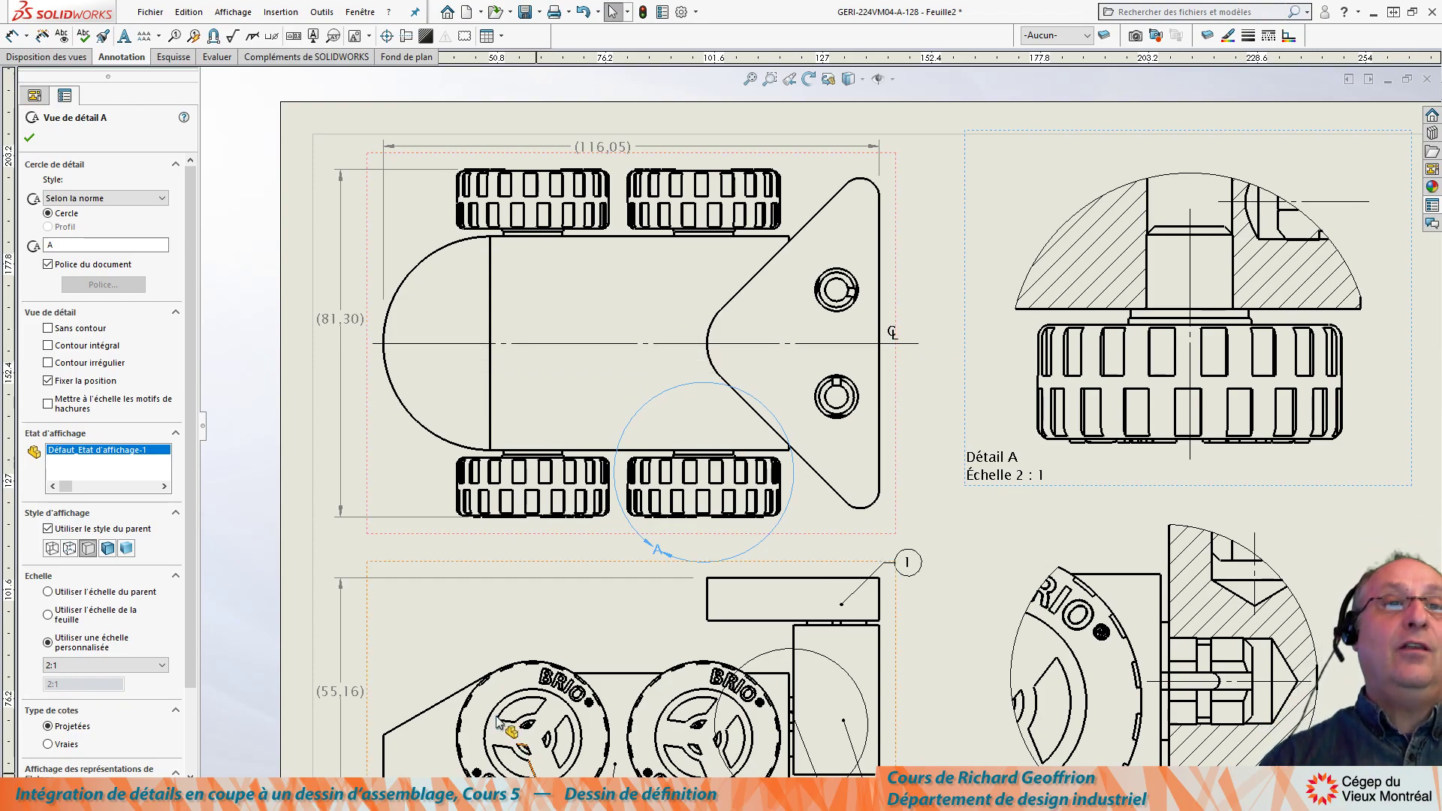
scroll(491, 696, up, 1)
scroll(493, 696, down, 1)
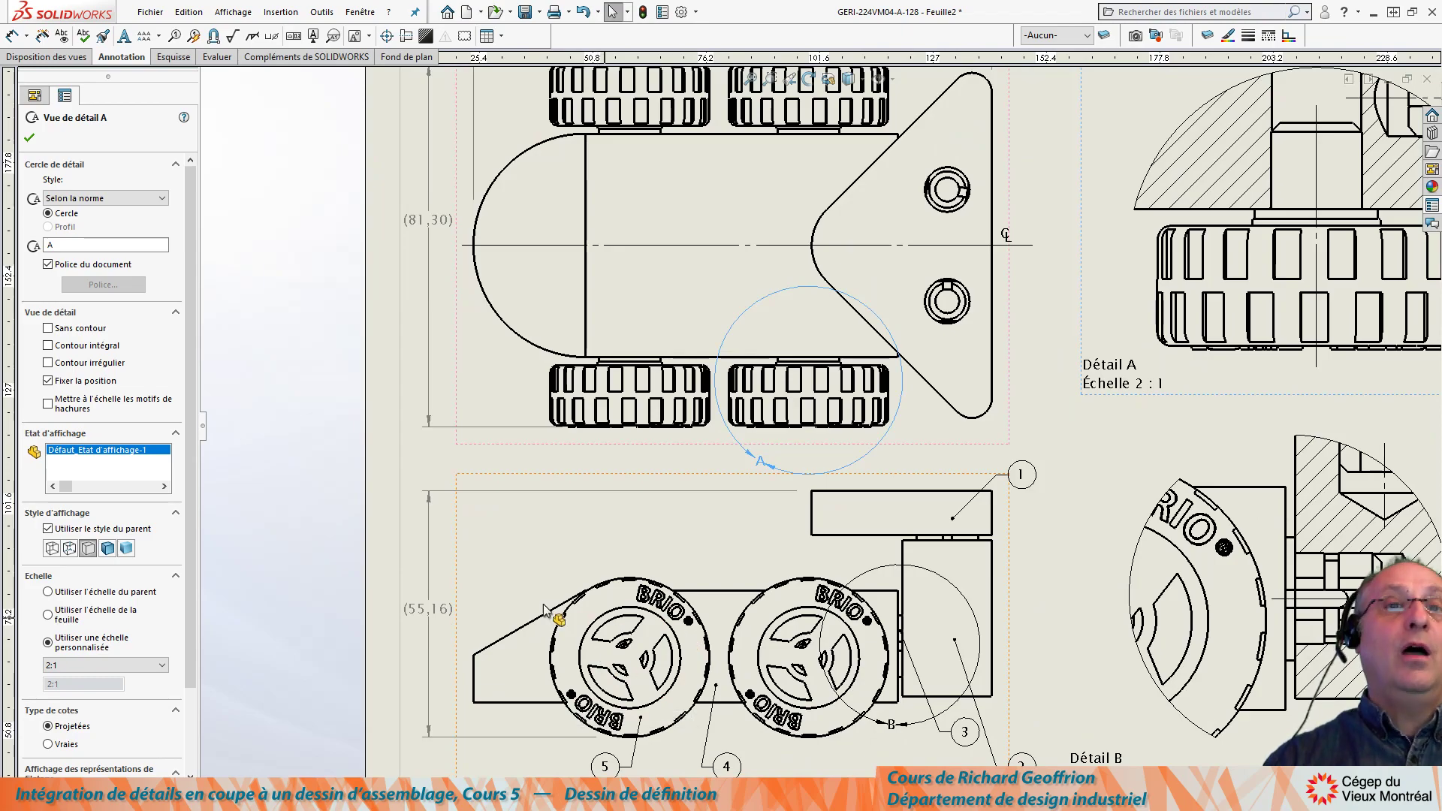
scroll(854, 368, up, 1)
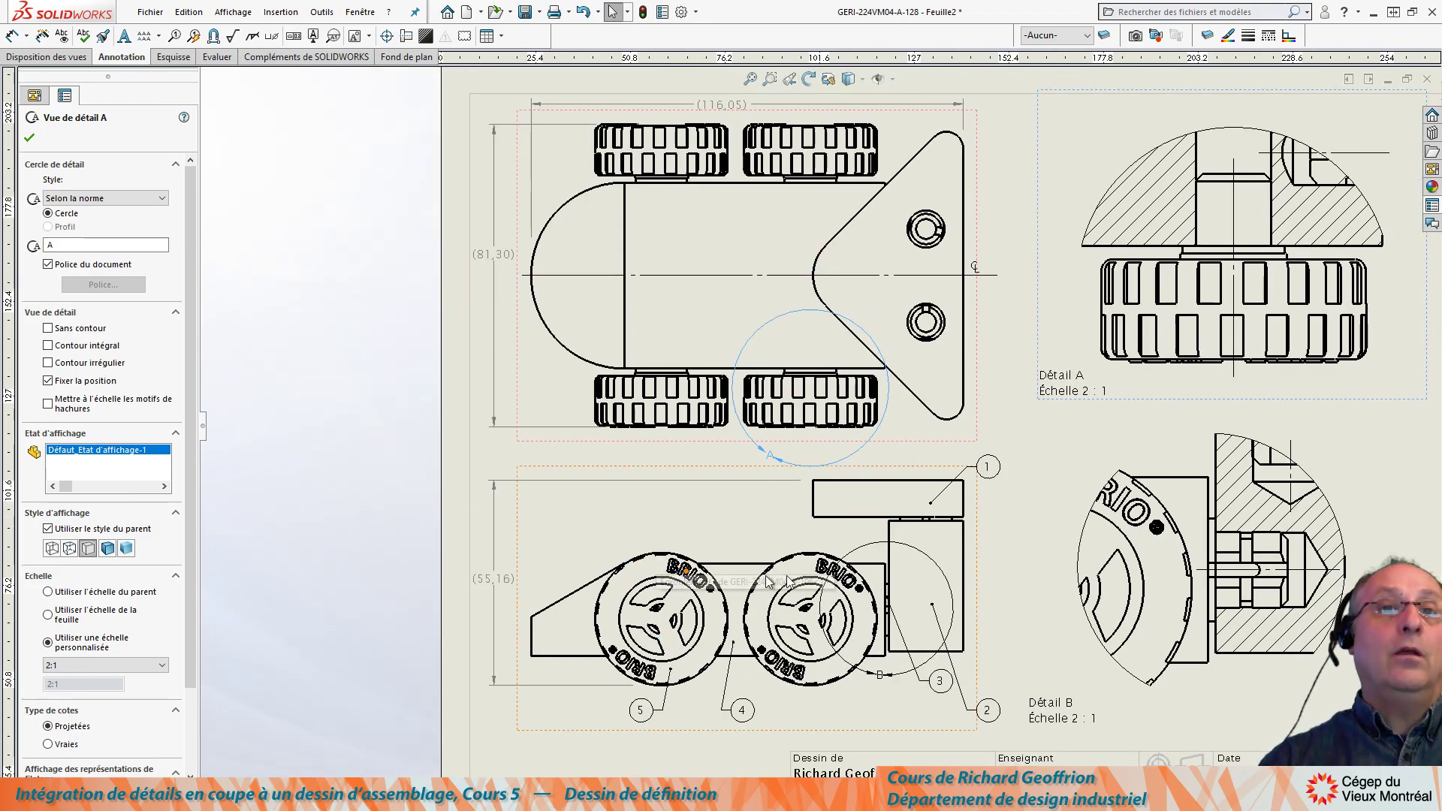
scroll(773, 593, down, 2)
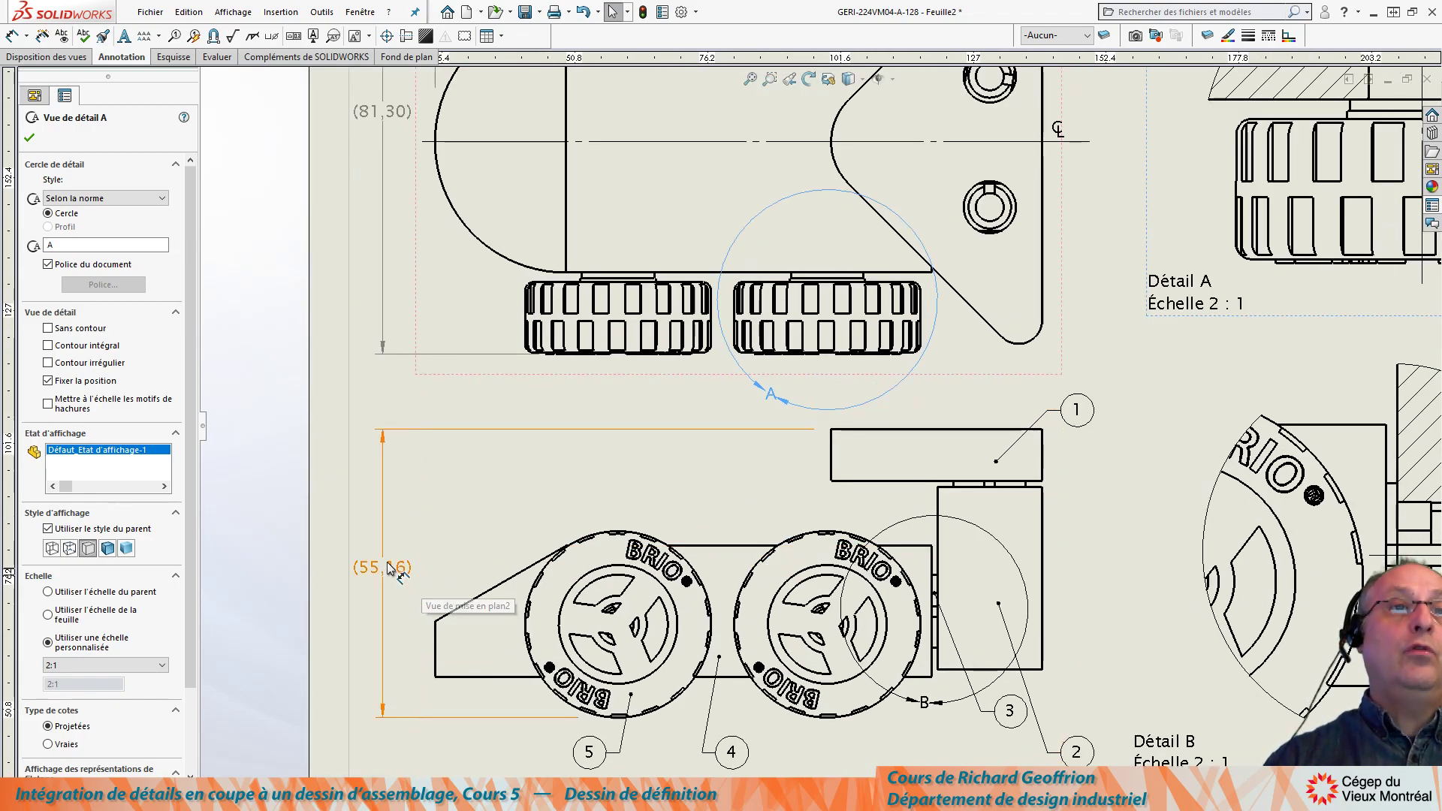
scroll(432, 589, down, 1)
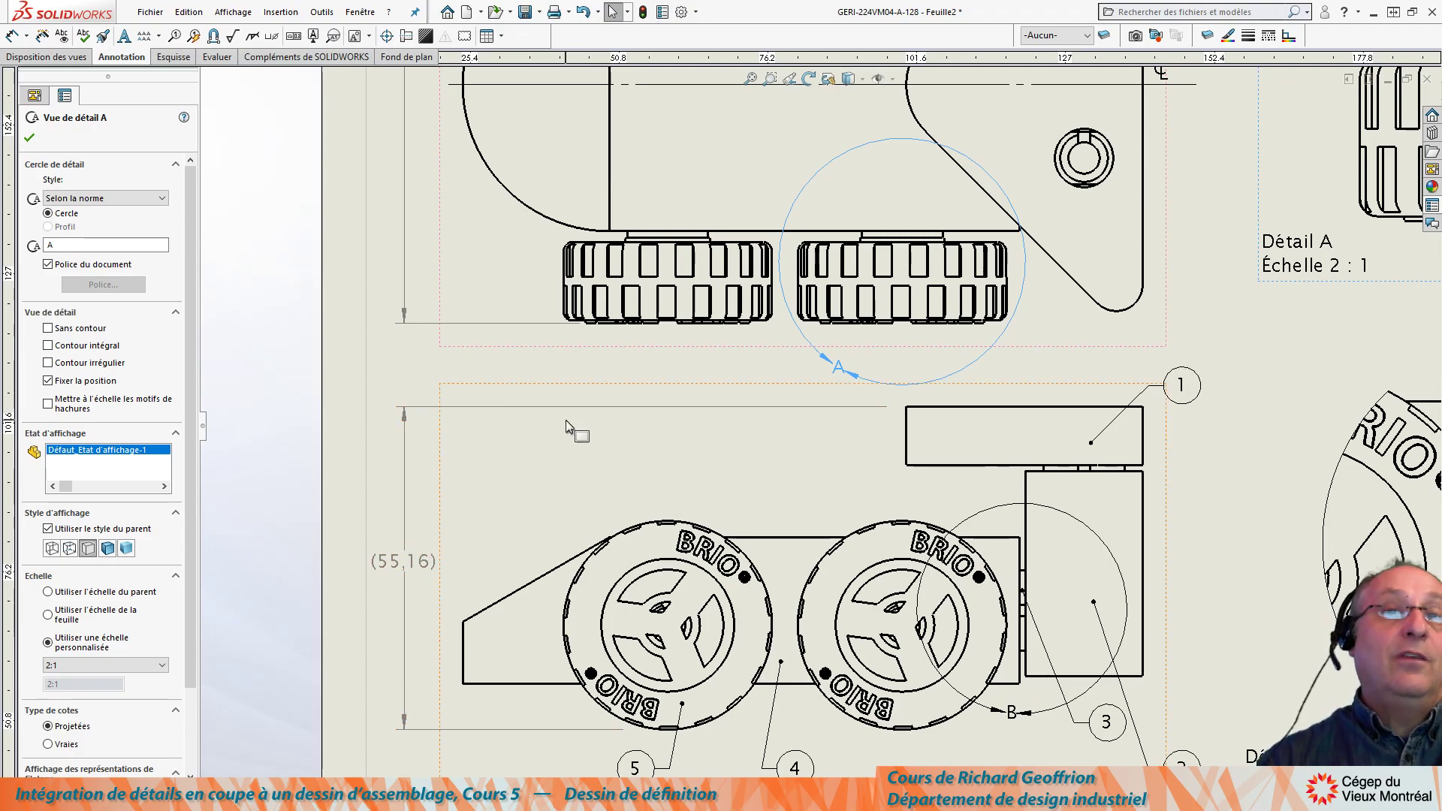
scroll(814, 250, up, 3)
scroll(818, 250, down, 1)
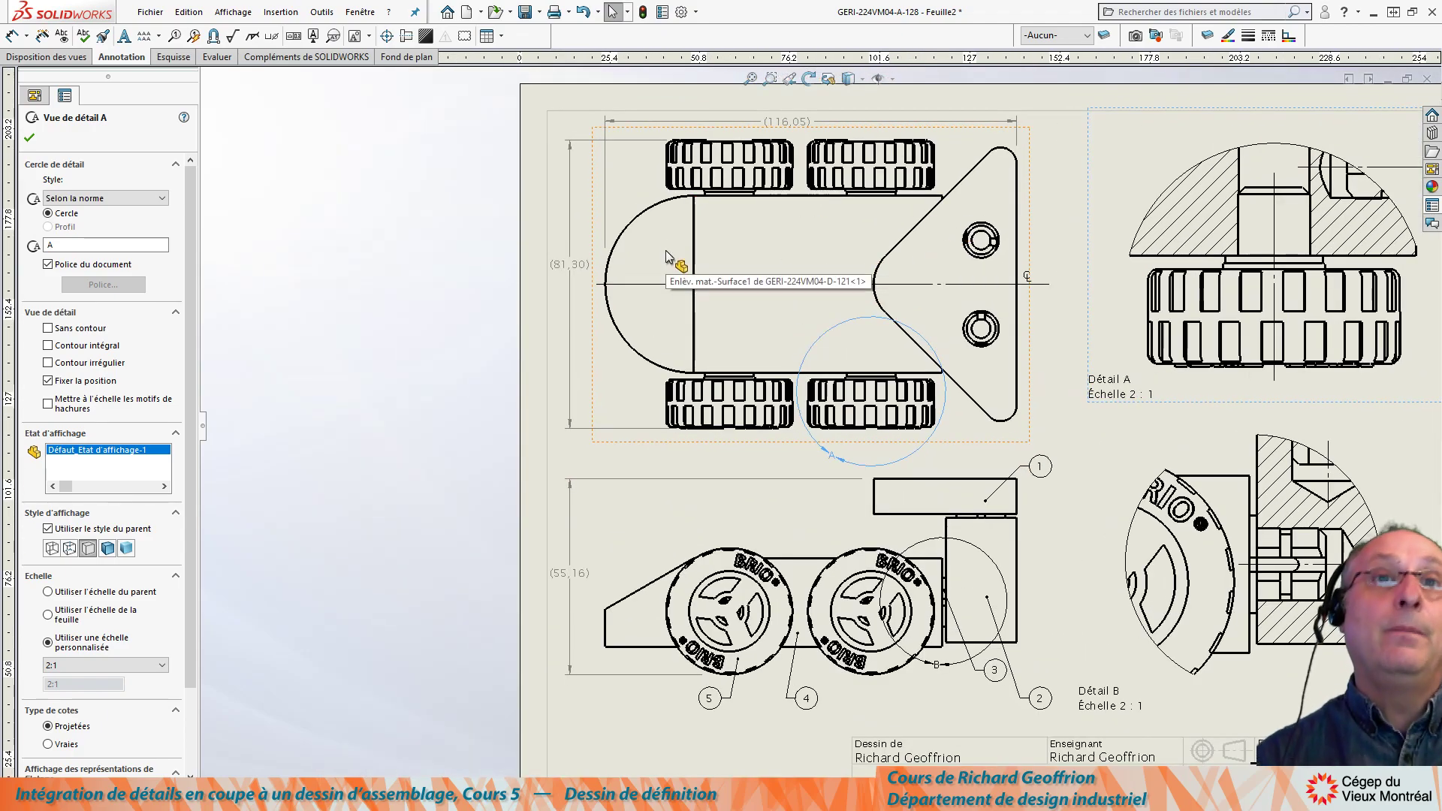
Replace the side view's overall height dimension with a new vertical one between the upper block's top edge and the leftmost wheel's outer arc.
click(568, 571)
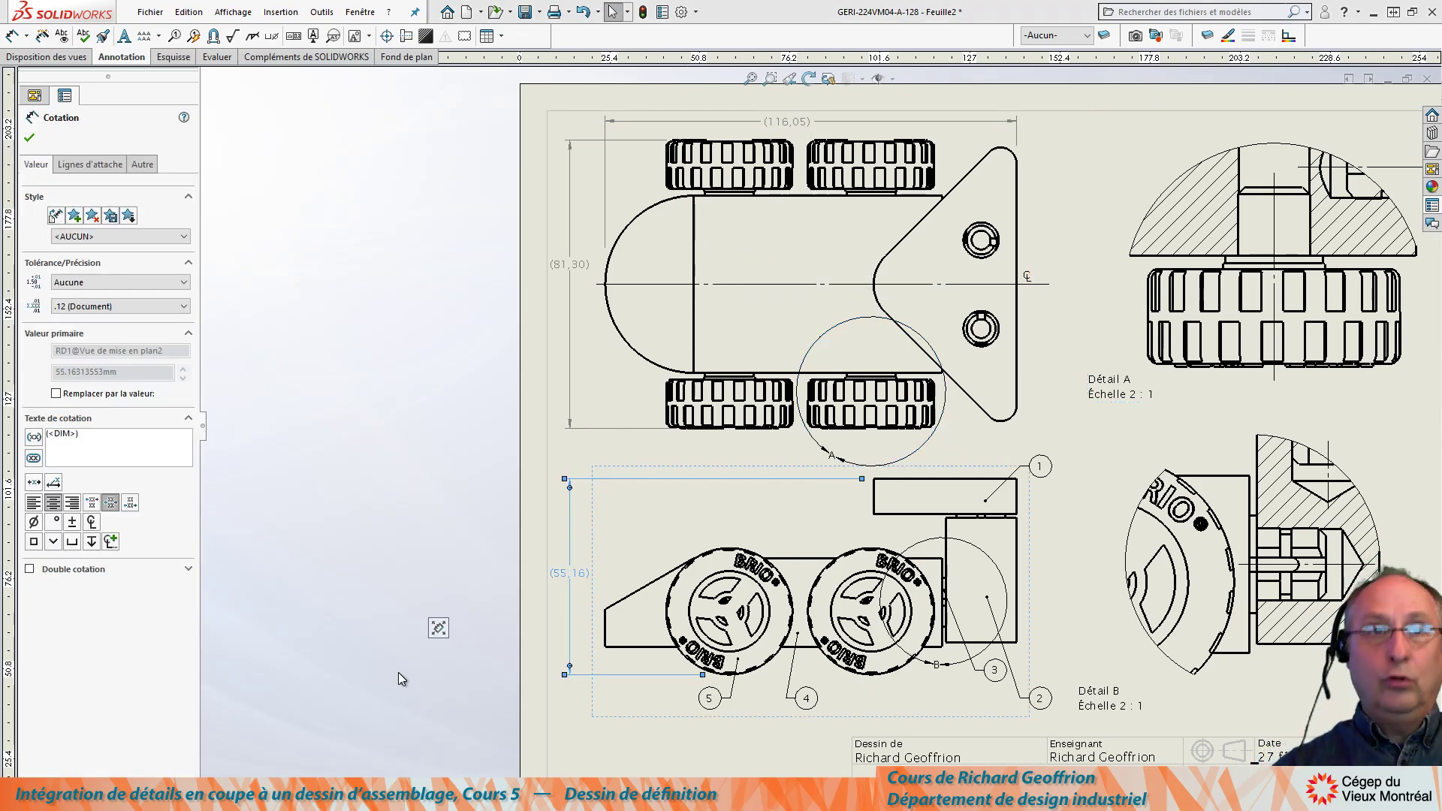
key(Delete)
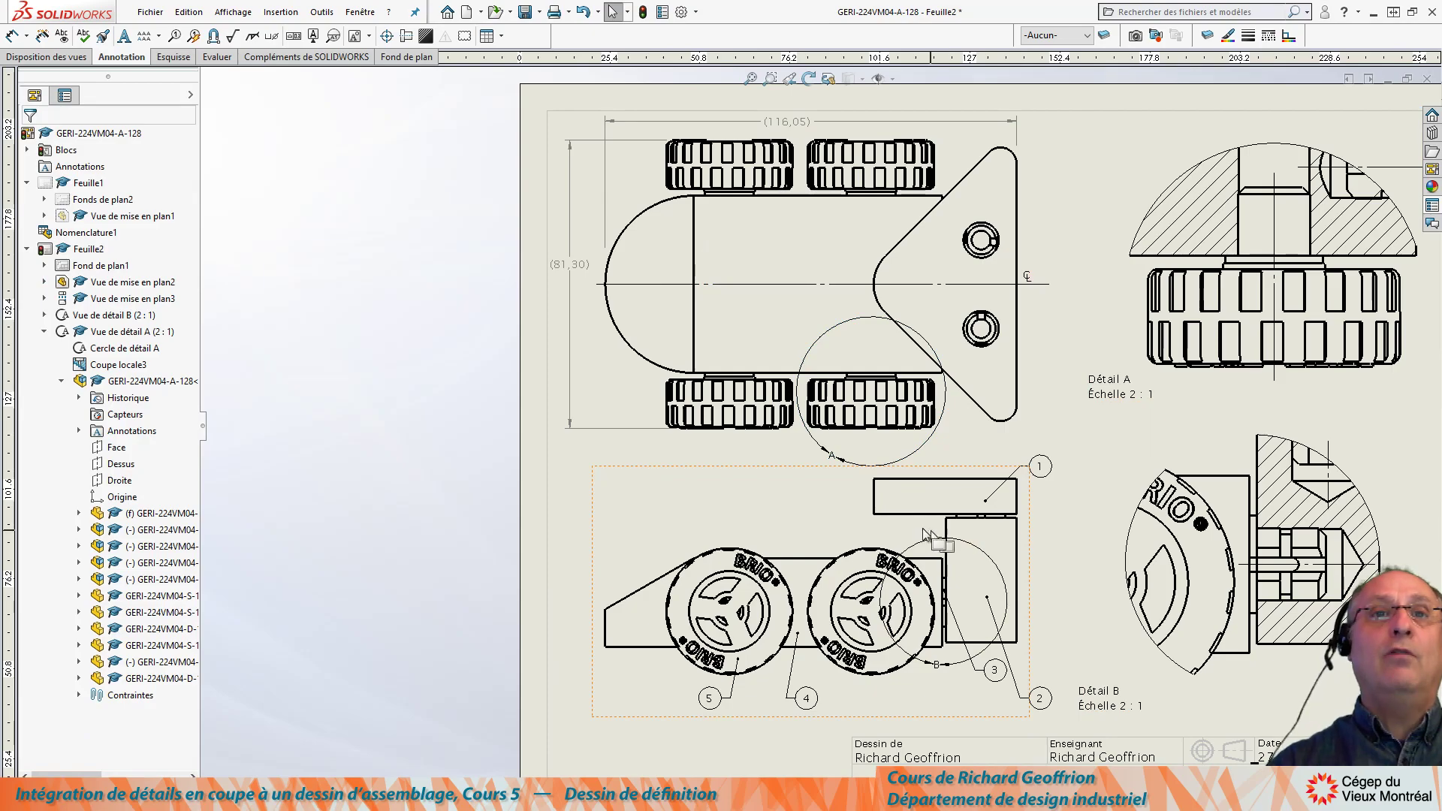
scroll(948, 544, down, 2)
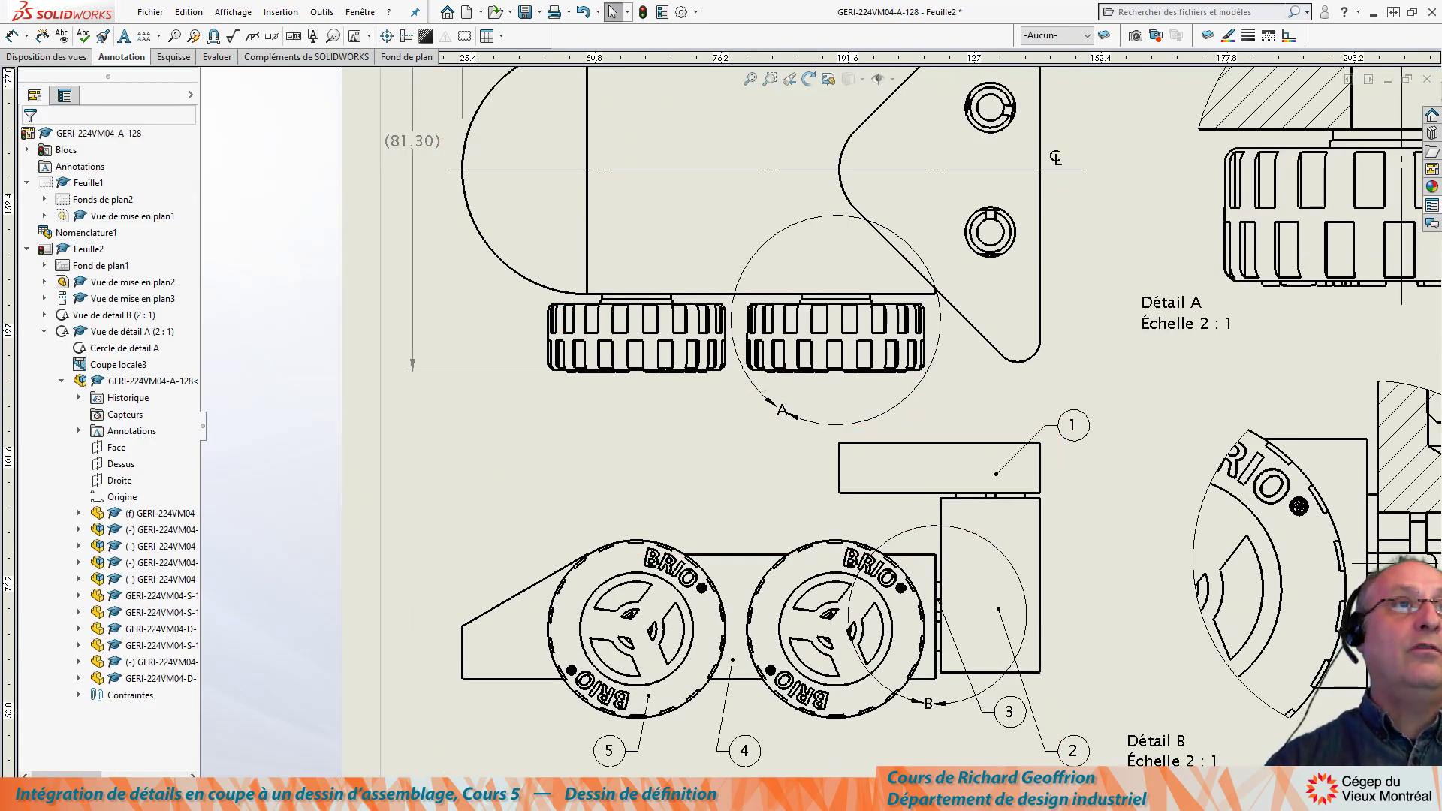
click(7, 36)
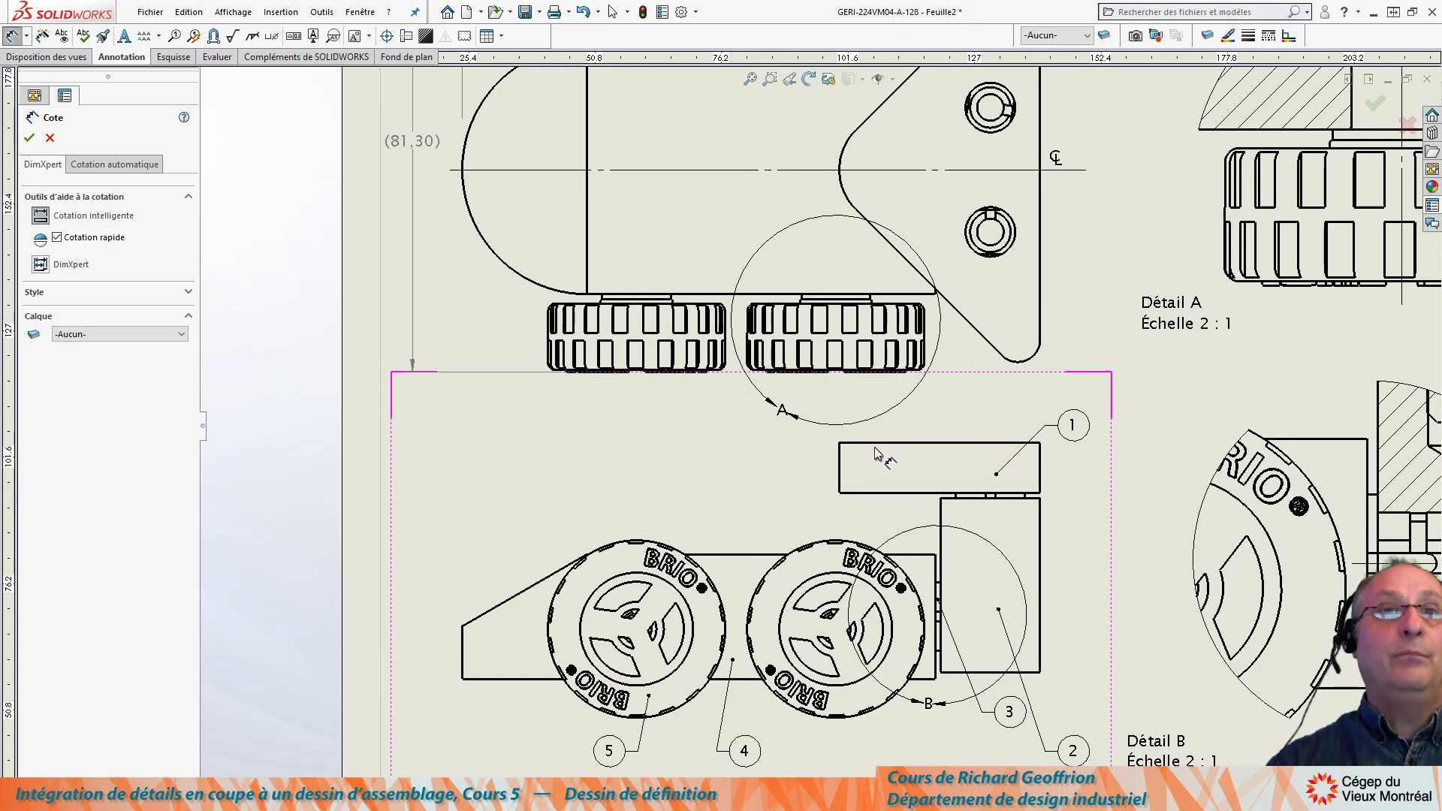
click(852, 444)
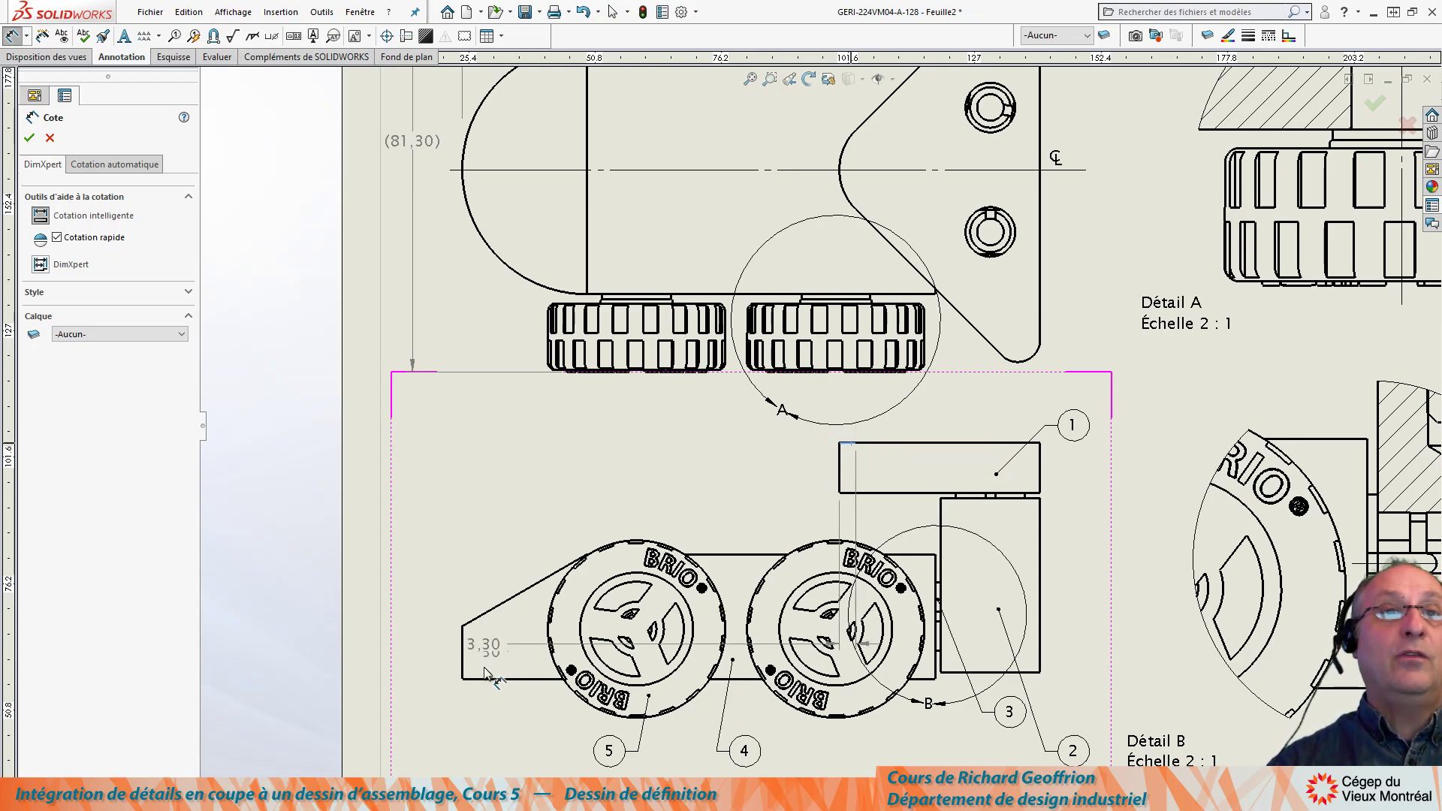
scroll(568, 667, up, 3)
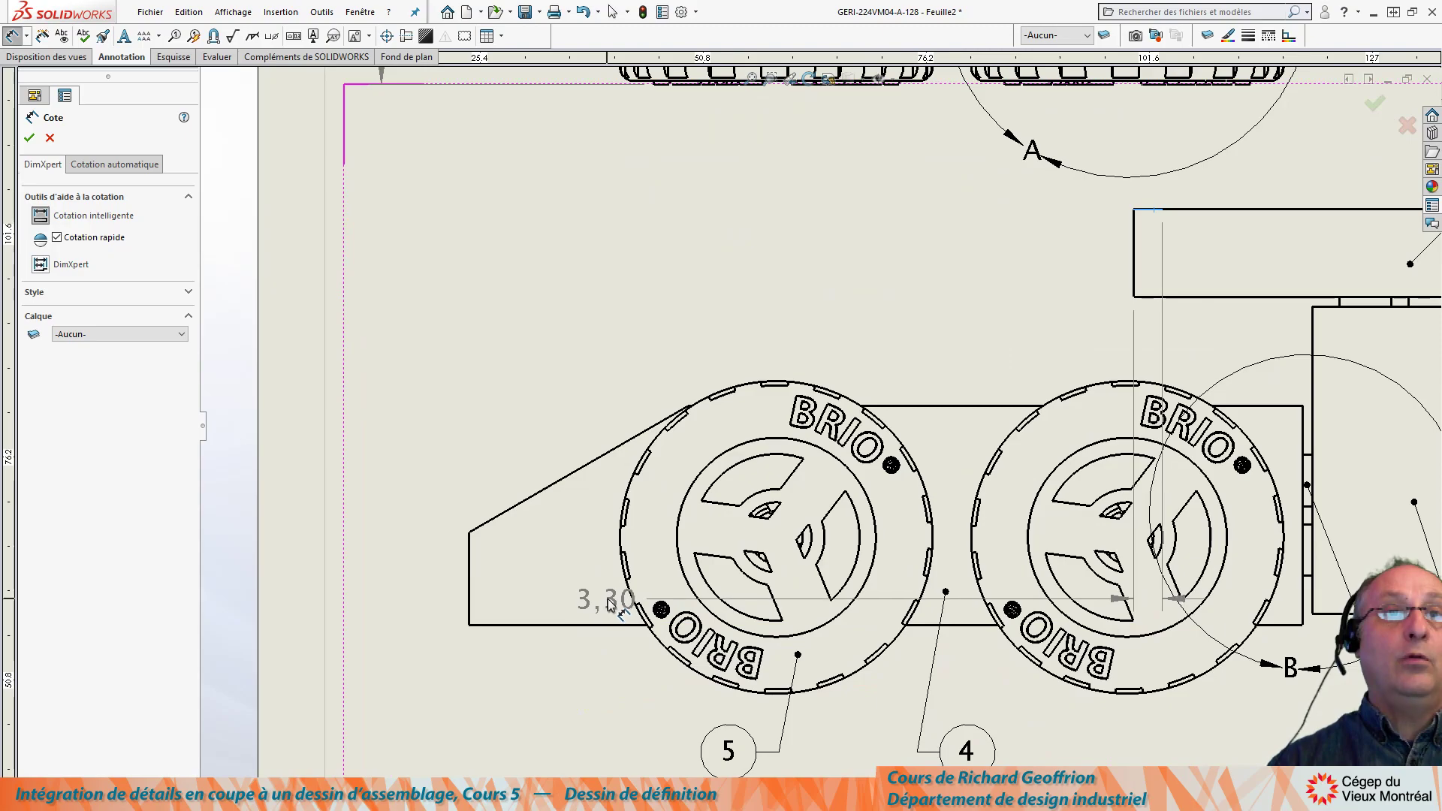
click(632, 596)
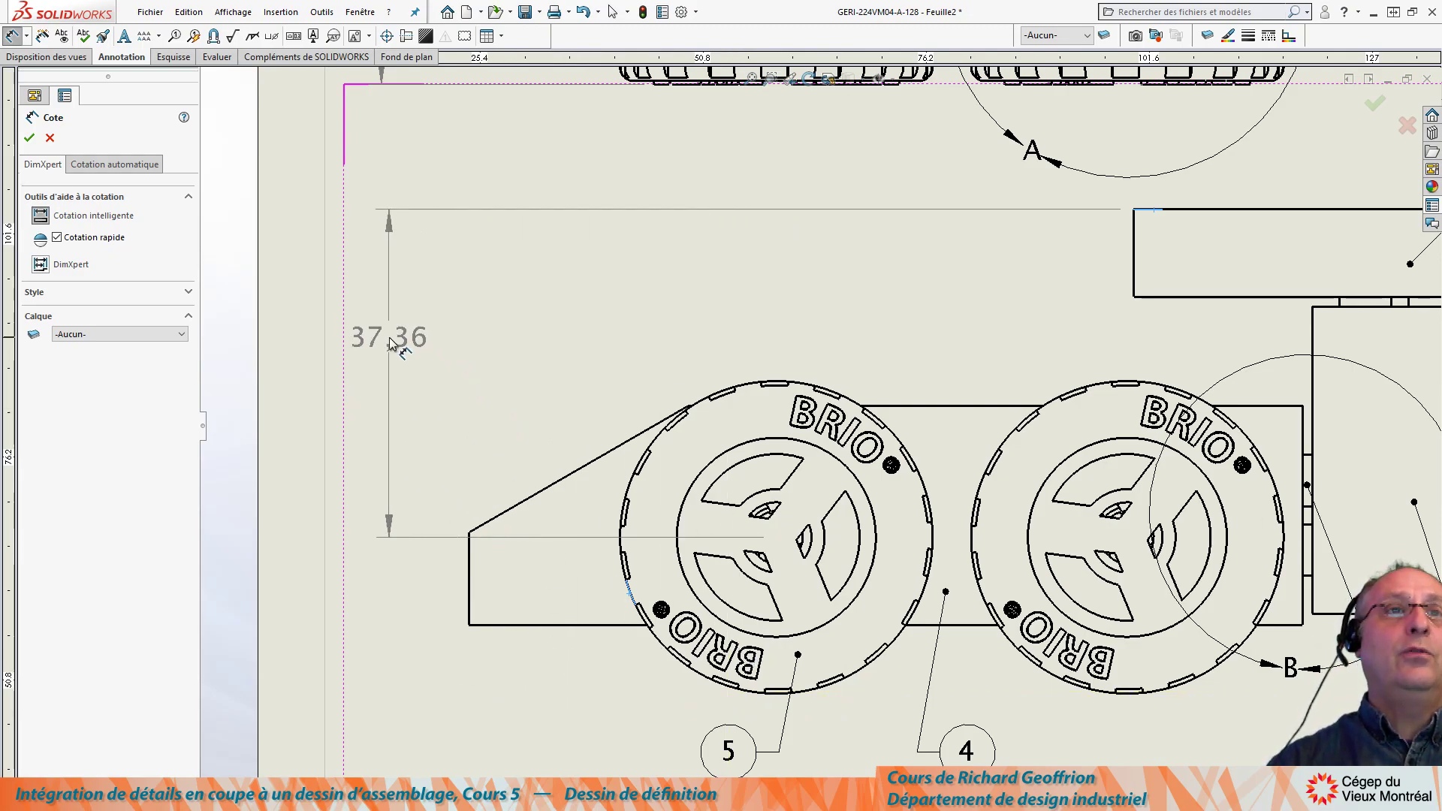
click(388, 376)
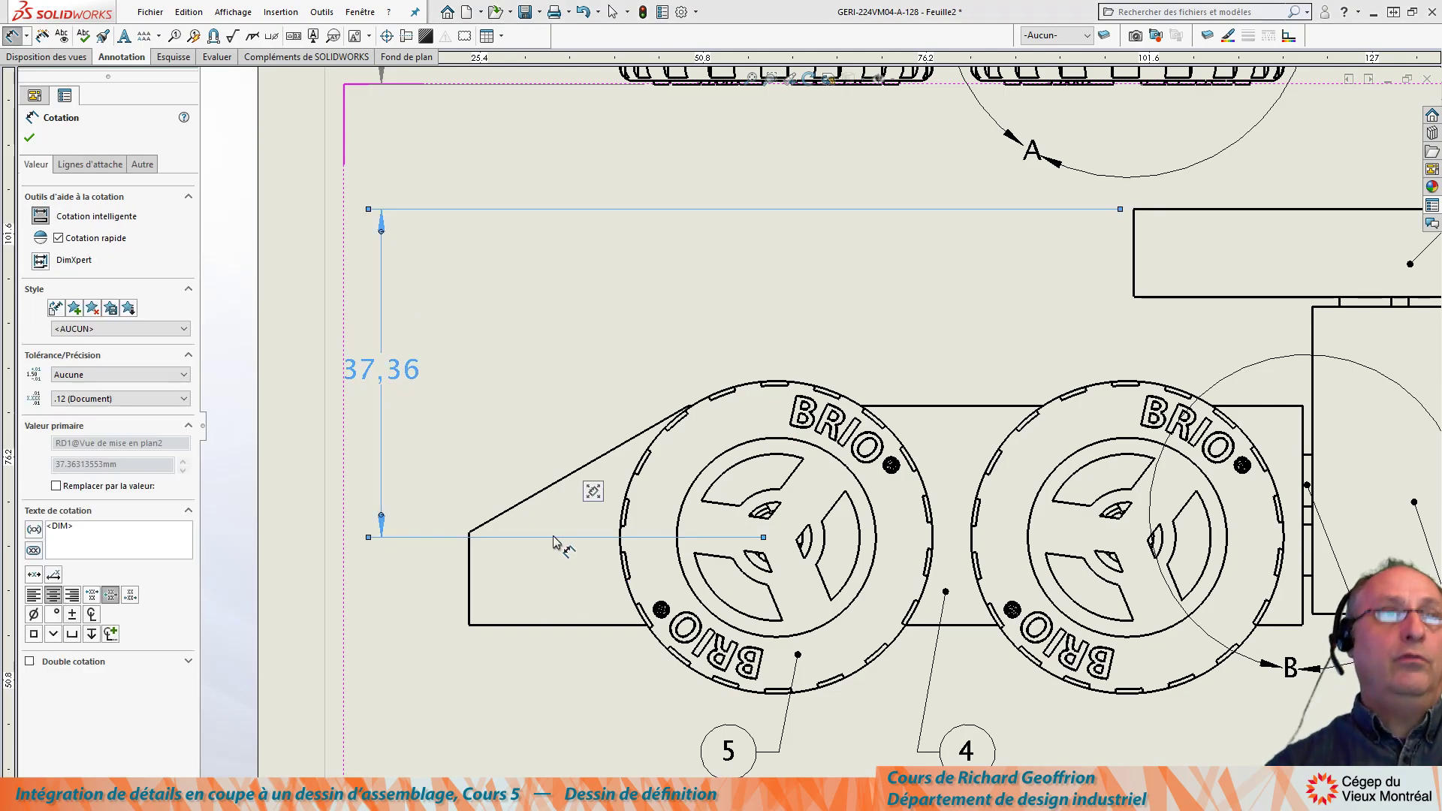
Set the height dimension's first arc condition to Max so it measures to the bottom of the wheel.
click(93, 166)
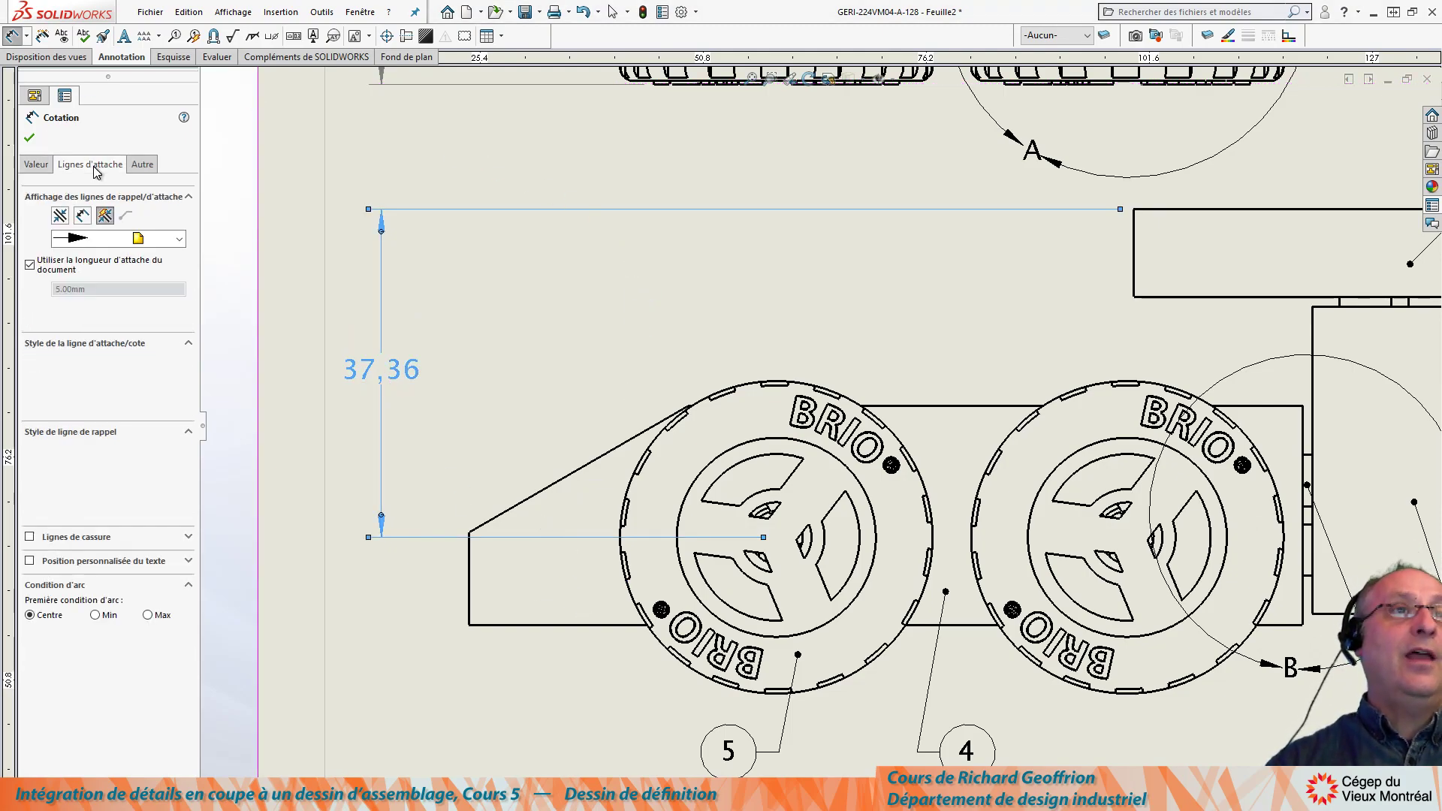
click(148, 616)
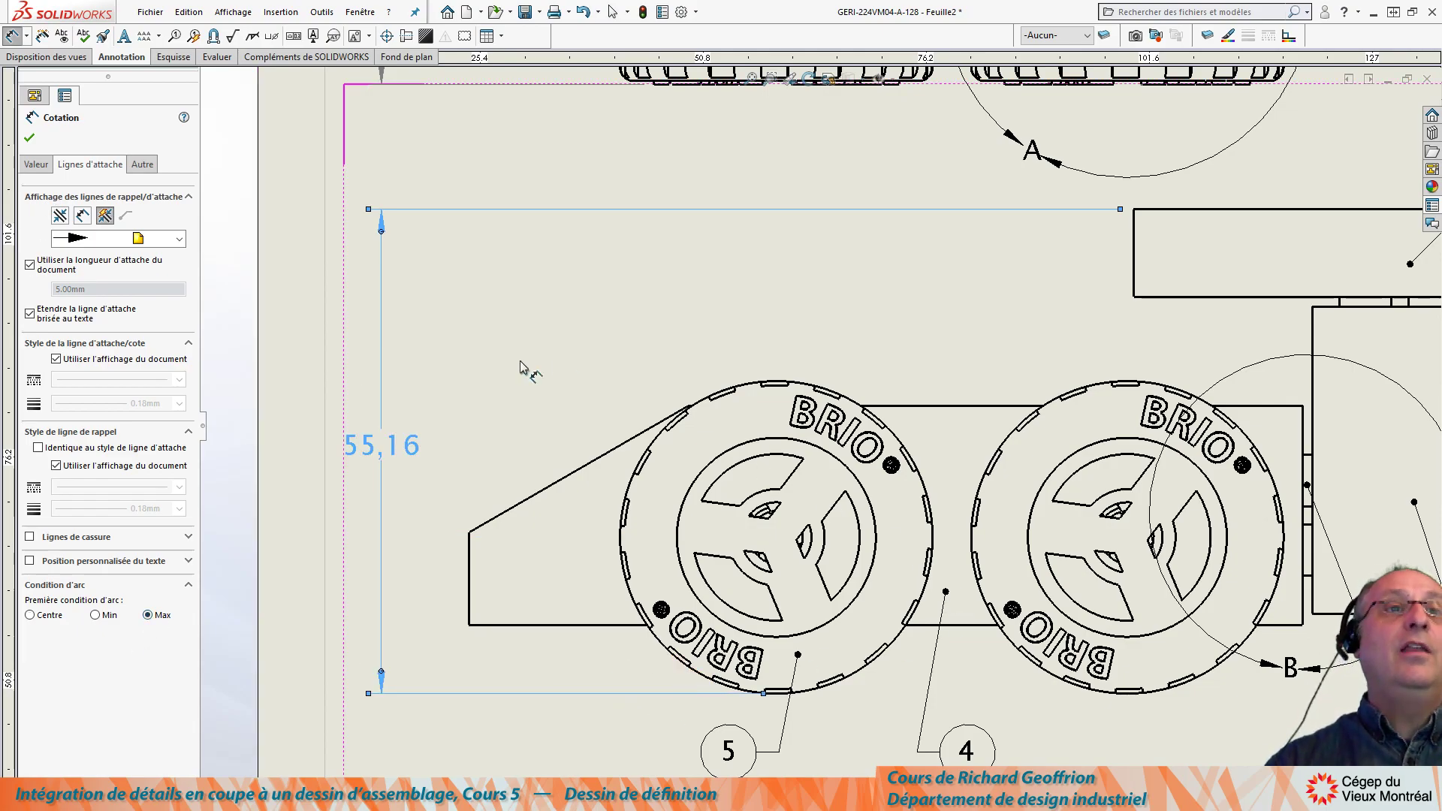
click(31, 137)
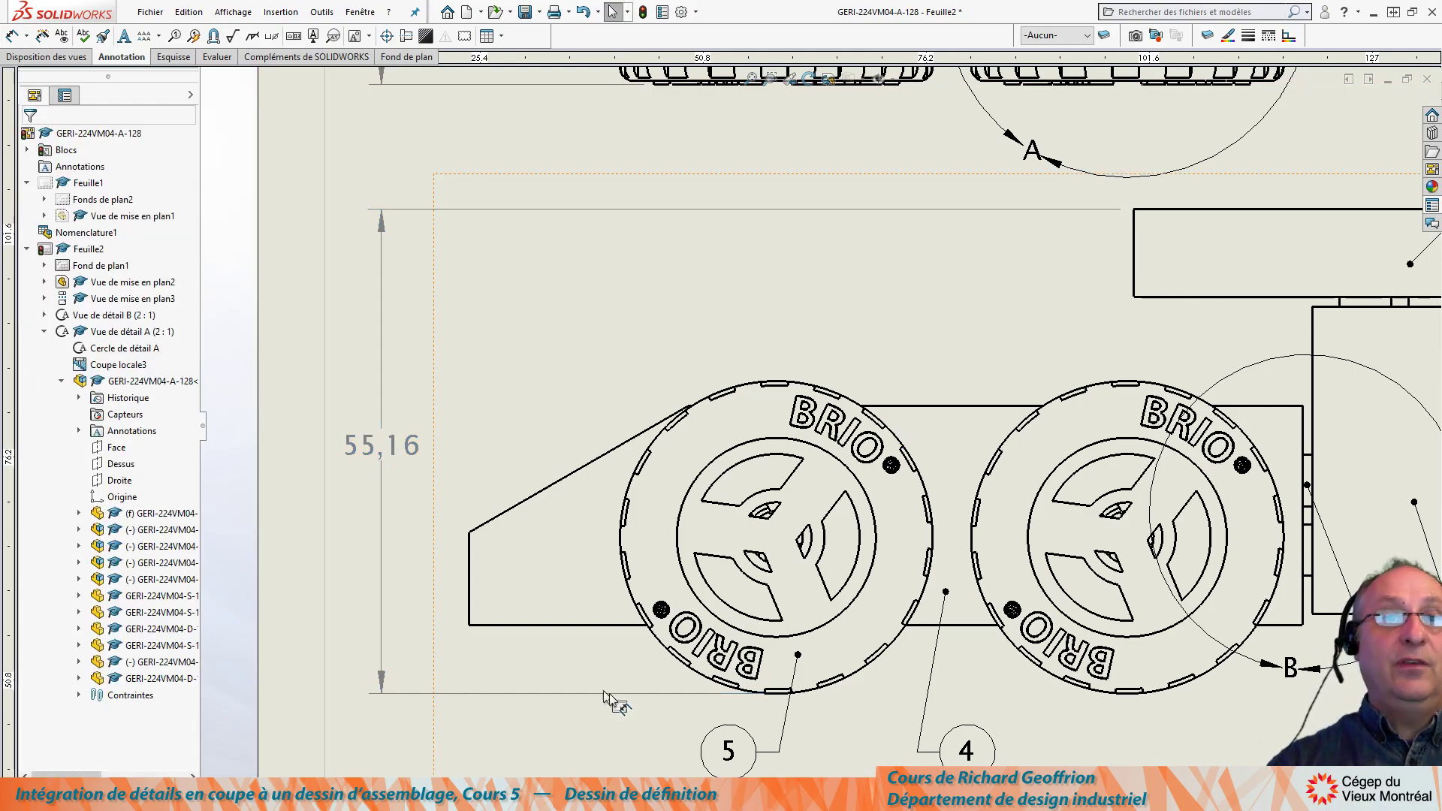
Shorten the height dimension's lower extension line so its end stops before the bottom of the leftmost wheel.
click(637, 694)
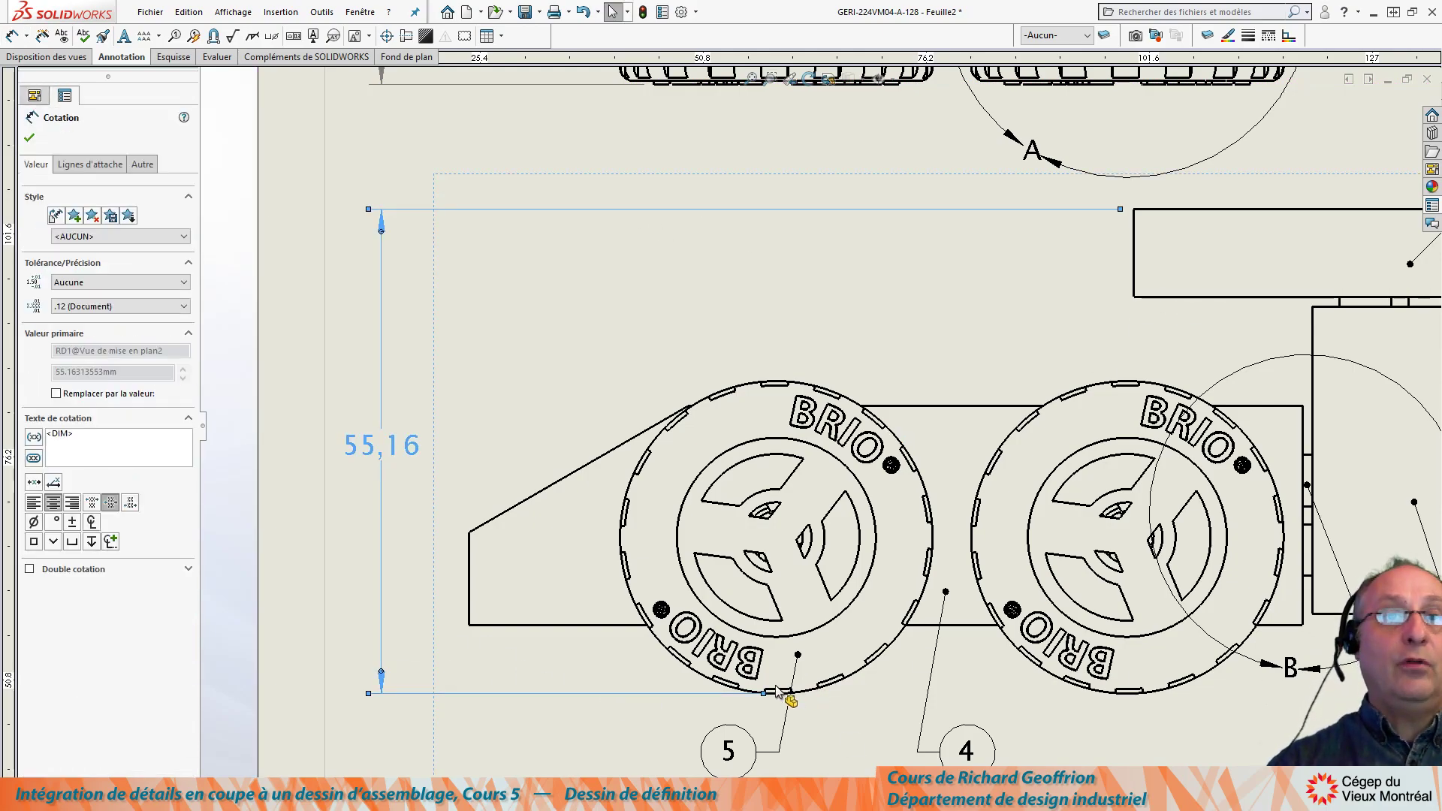
drag(765, 698, 715, 709)
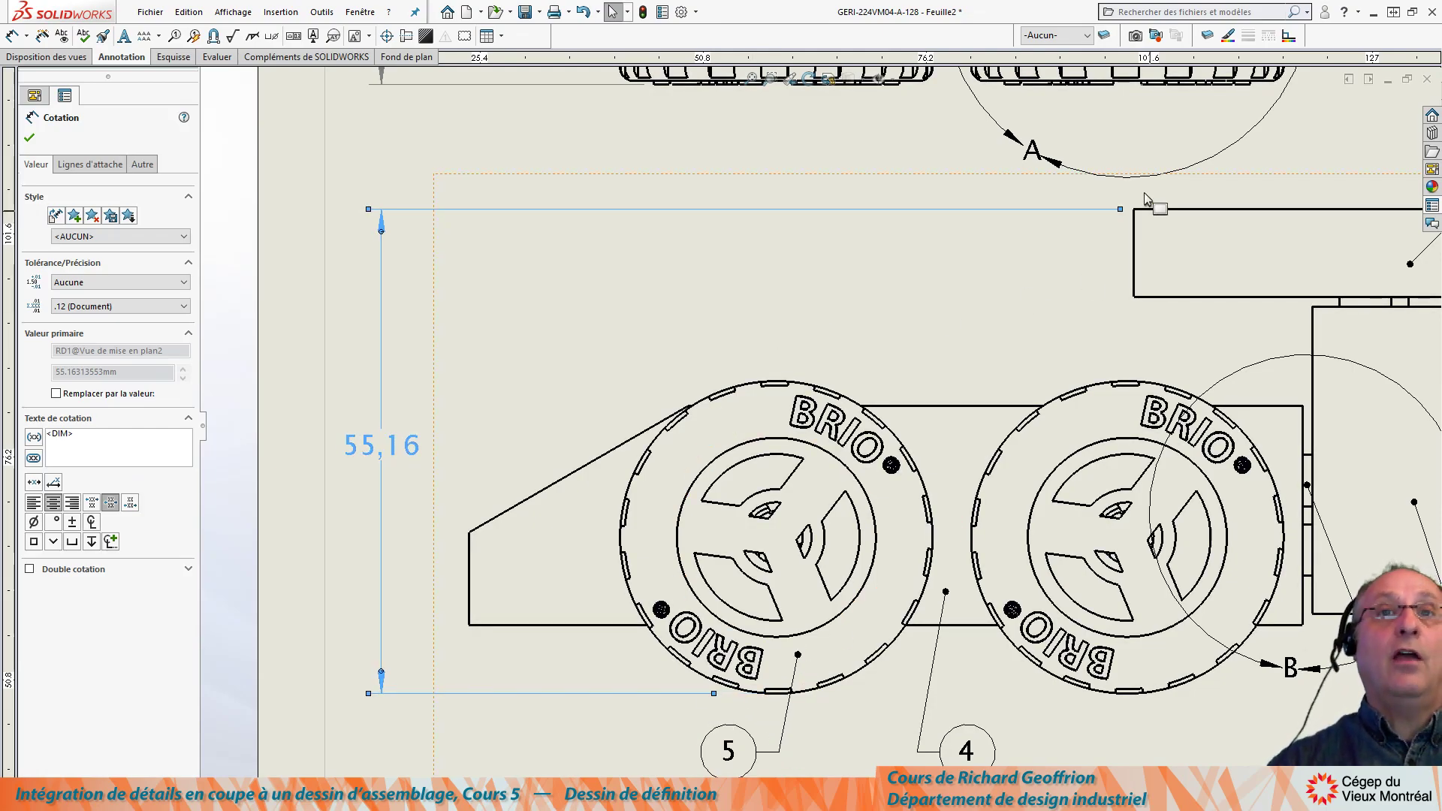
click(747, 278)
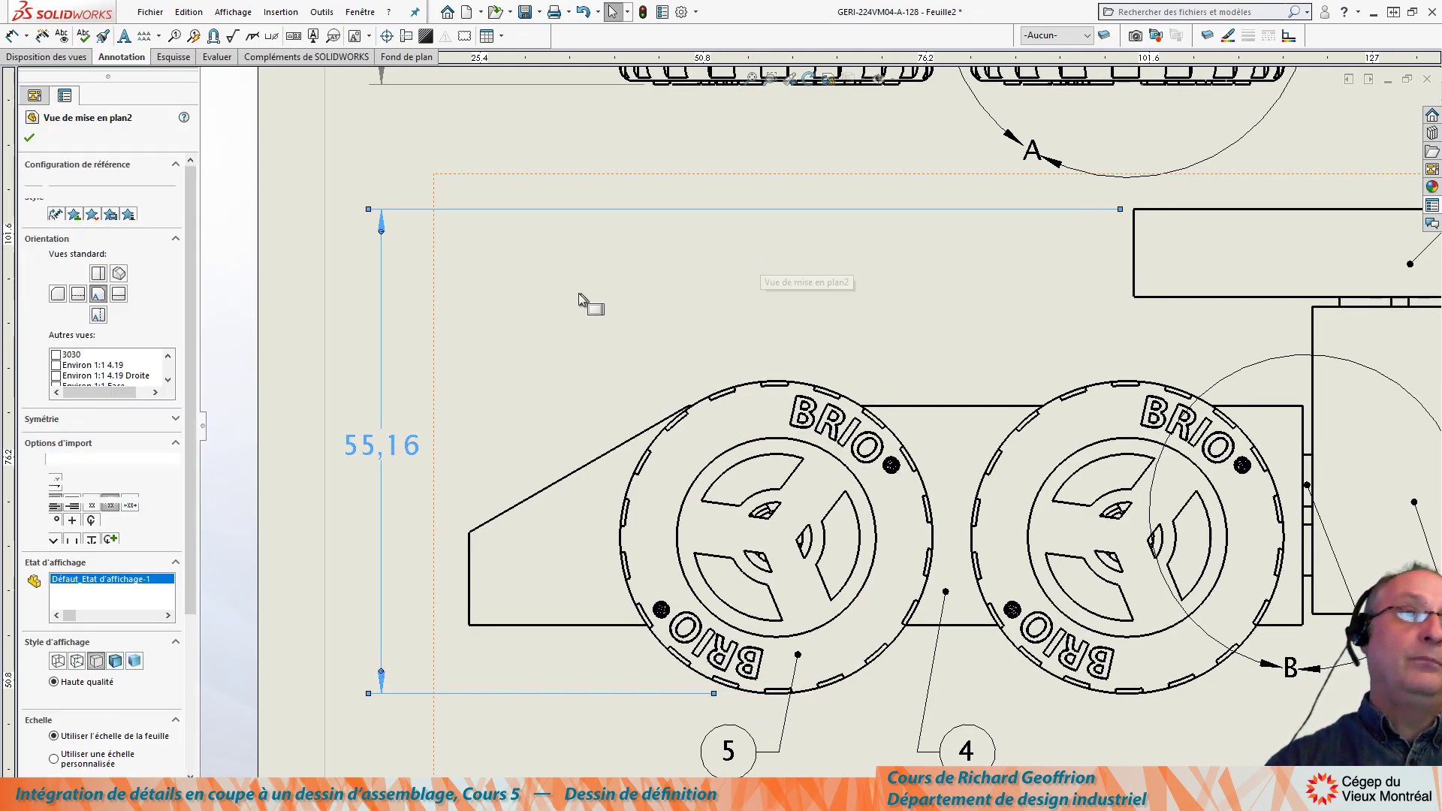
Enclose the side view's overall height dimension in parentheses to mark it as a reference dimension.
click(381, 449)
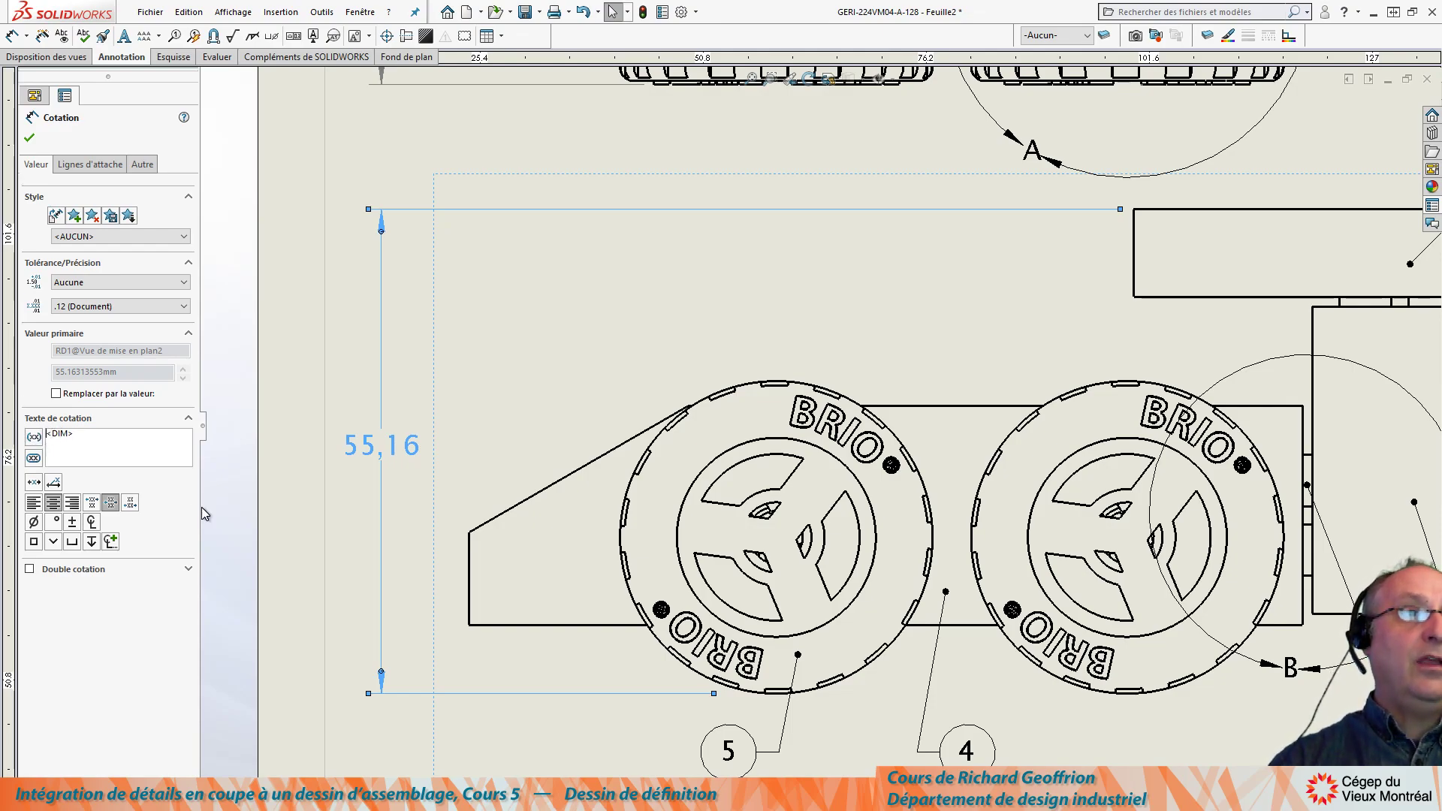
click(46, 433)
text(()
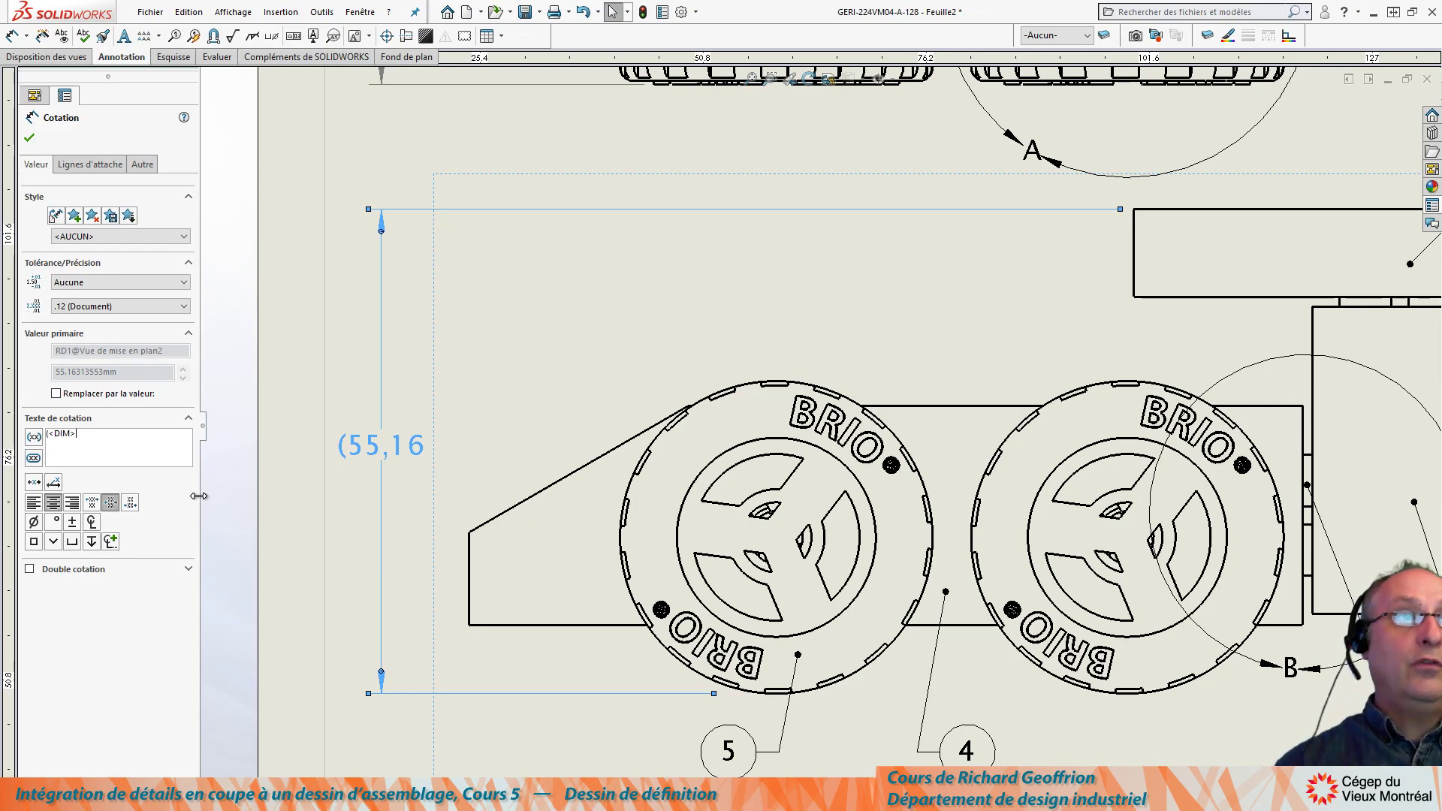
text())
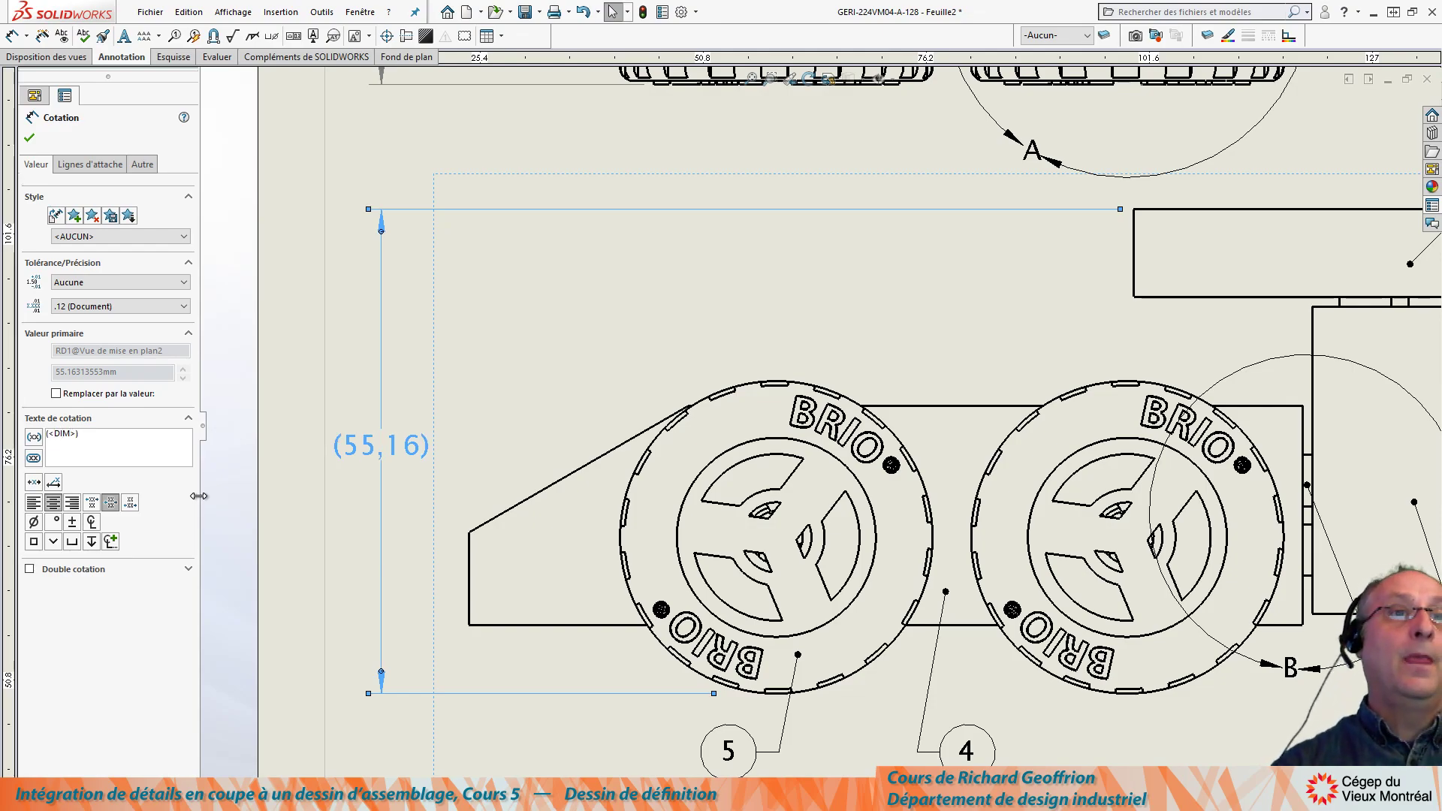
click(28, 138)
scroll(571, 345, up, 5)
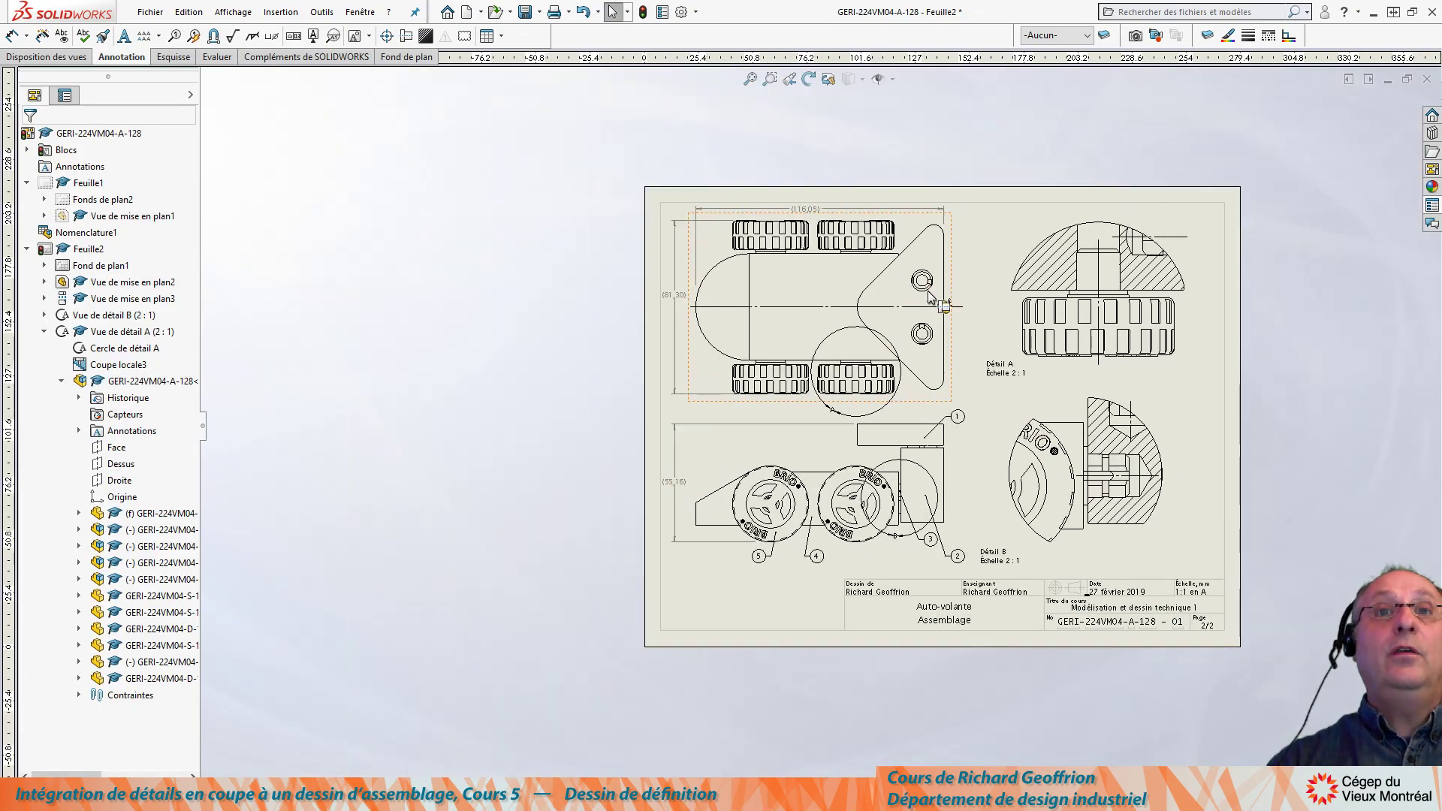
scroll(1176, 417, down, 2)
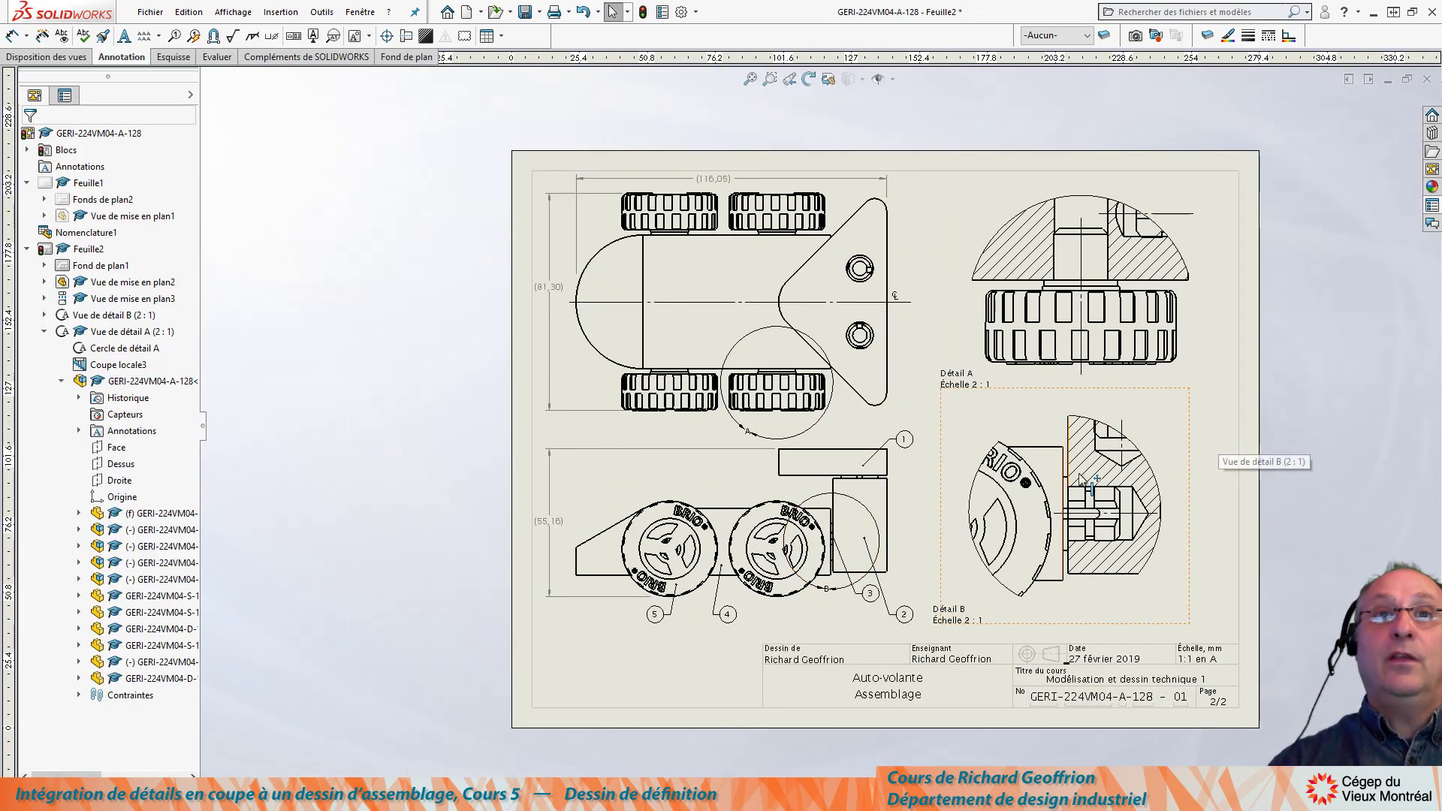
Move balloon 3 below the side view so it lines up horizontally with balloons 2, 4 and 5.
scroll(1082, 485, down, 1)
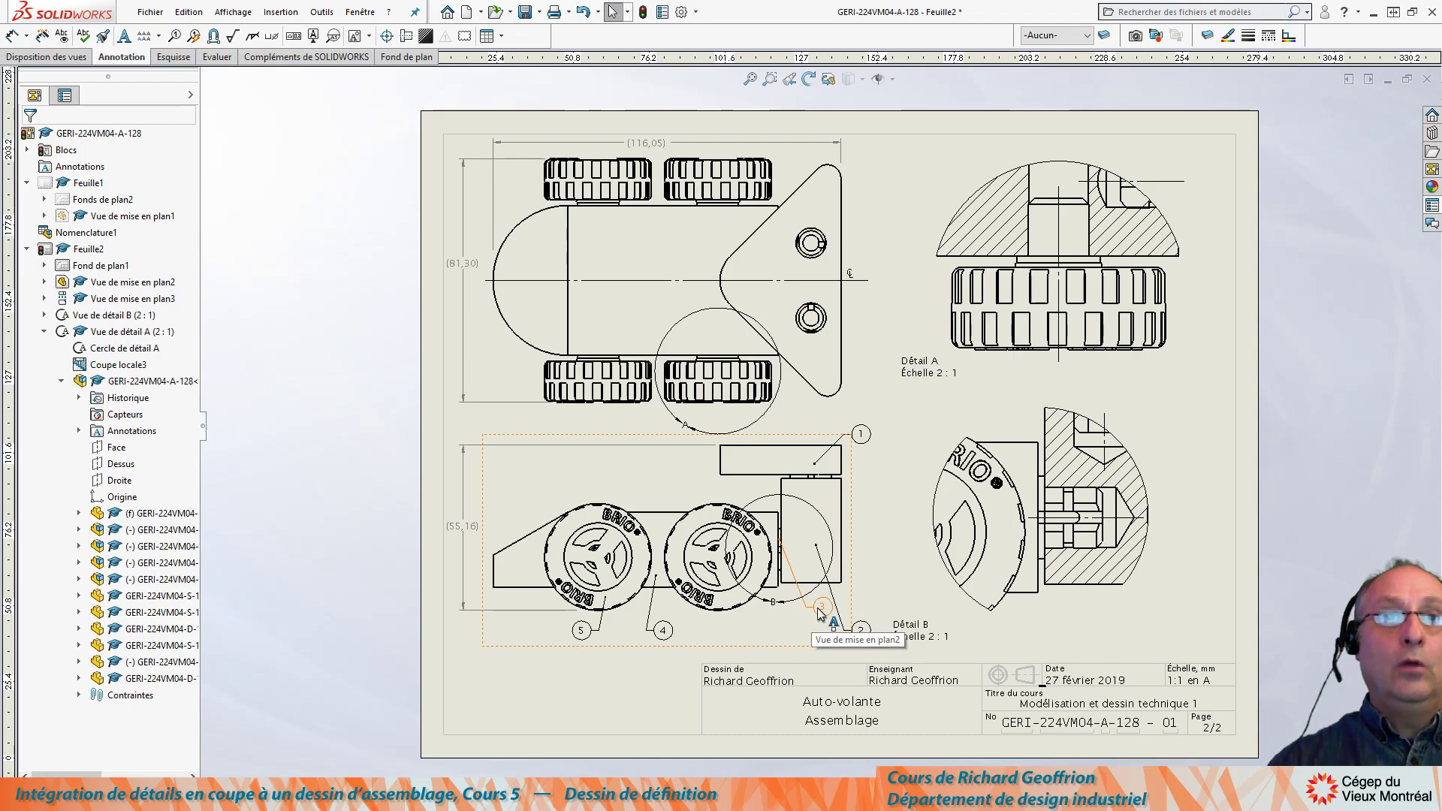
drag(819, 615, 823, 634)
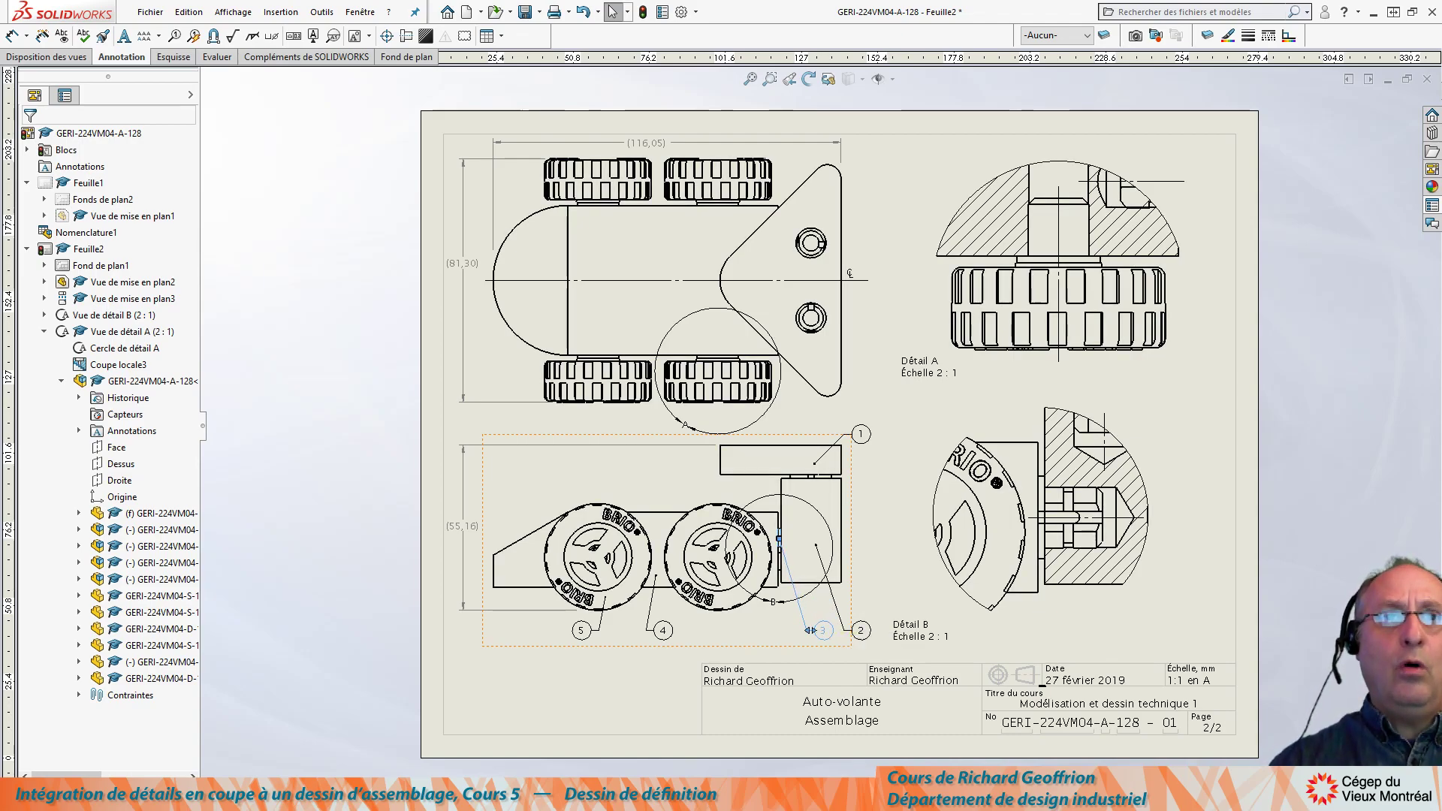
scroll(765, 644, down, 3)
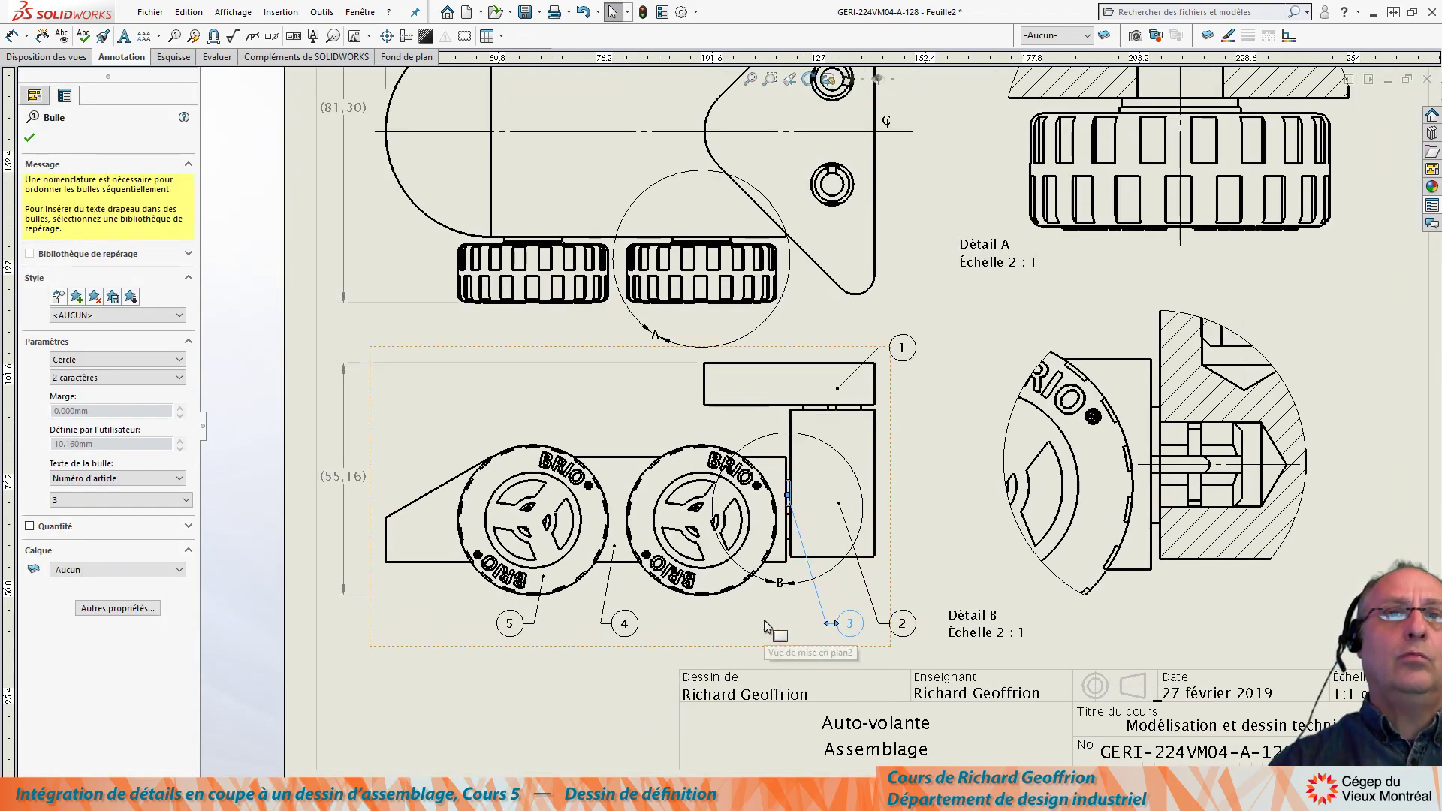
click(774, 643)
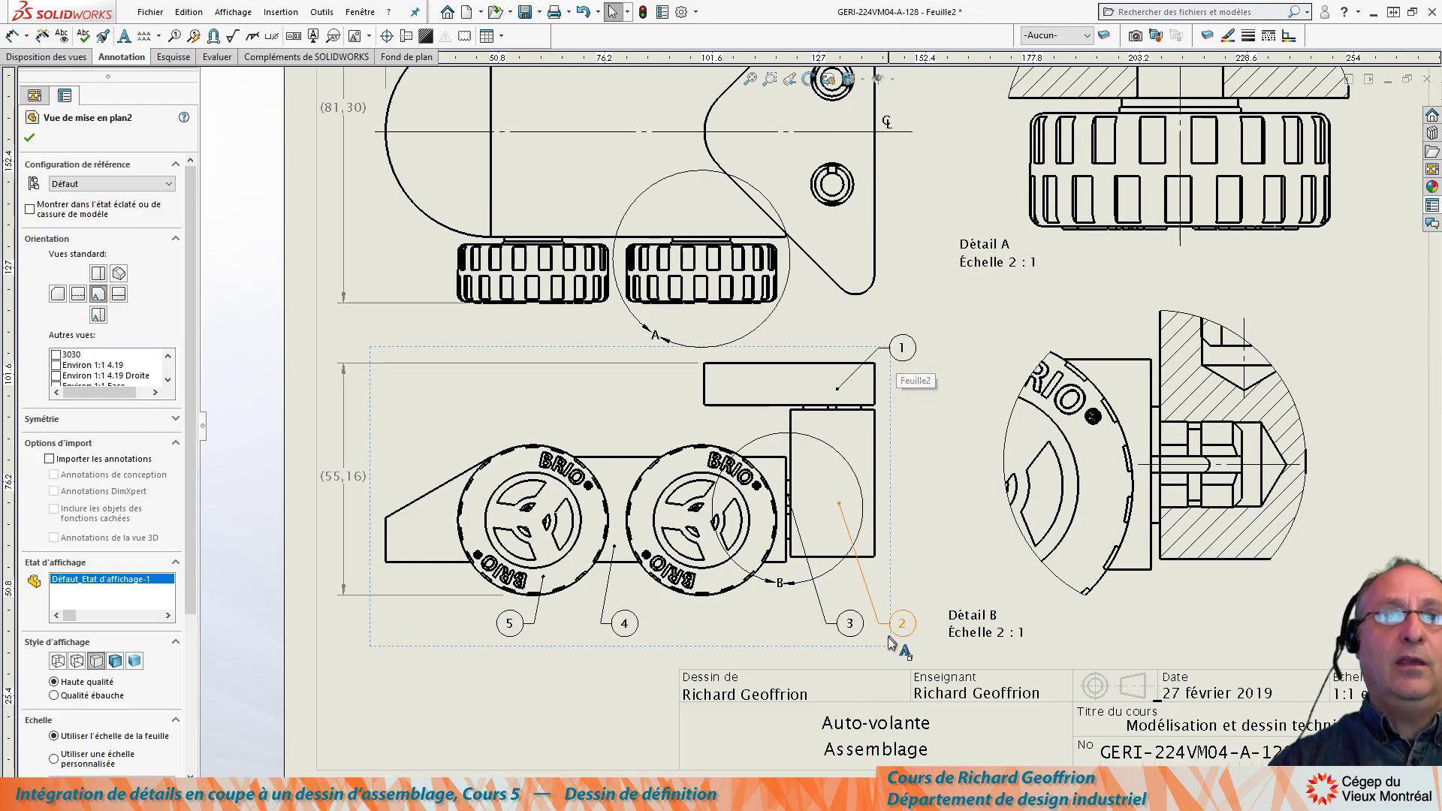
mouse_move(902, 622)
mouse_down()
mouse_move(916, 622)
mouse_move(905, 625)
mouse_up()
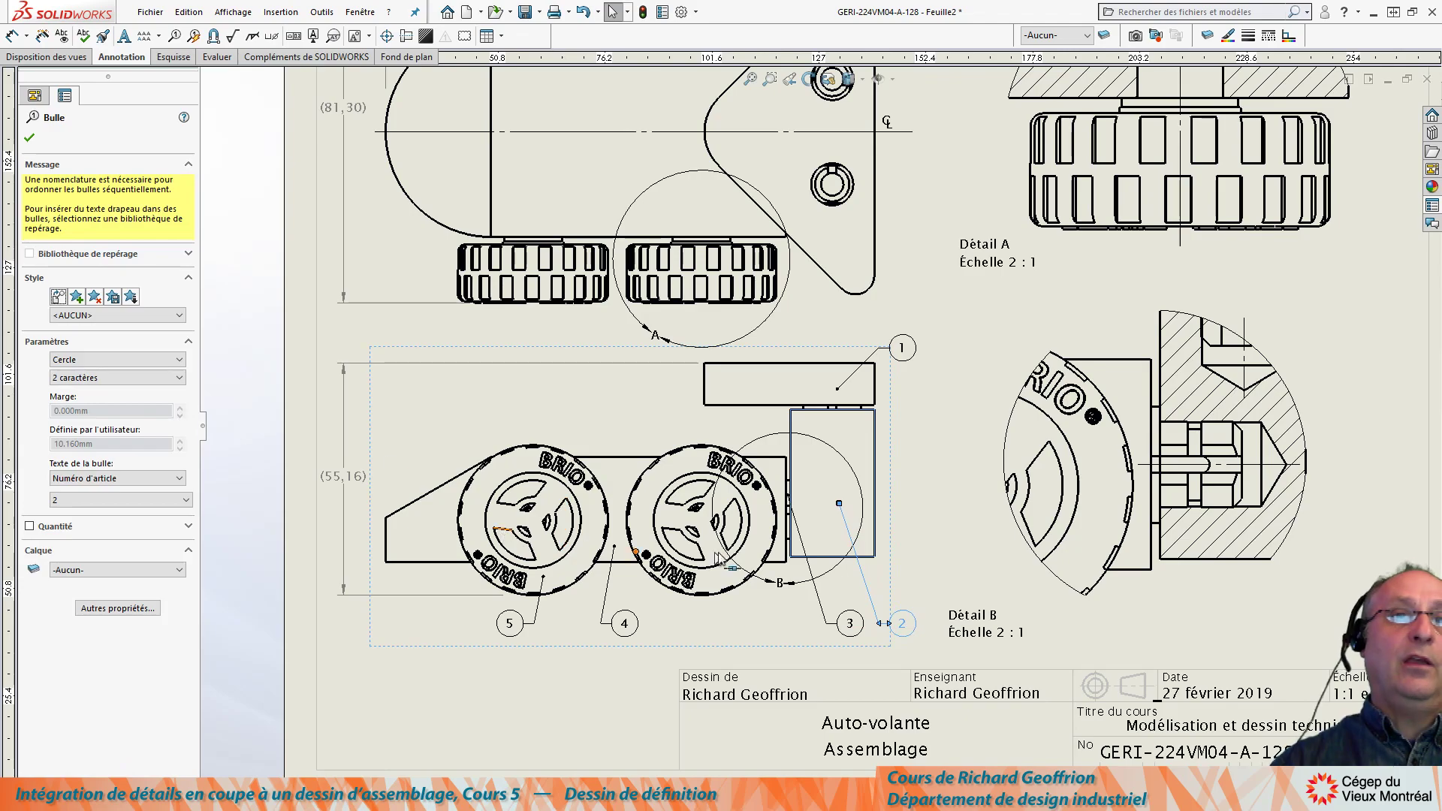
click(462, 719)
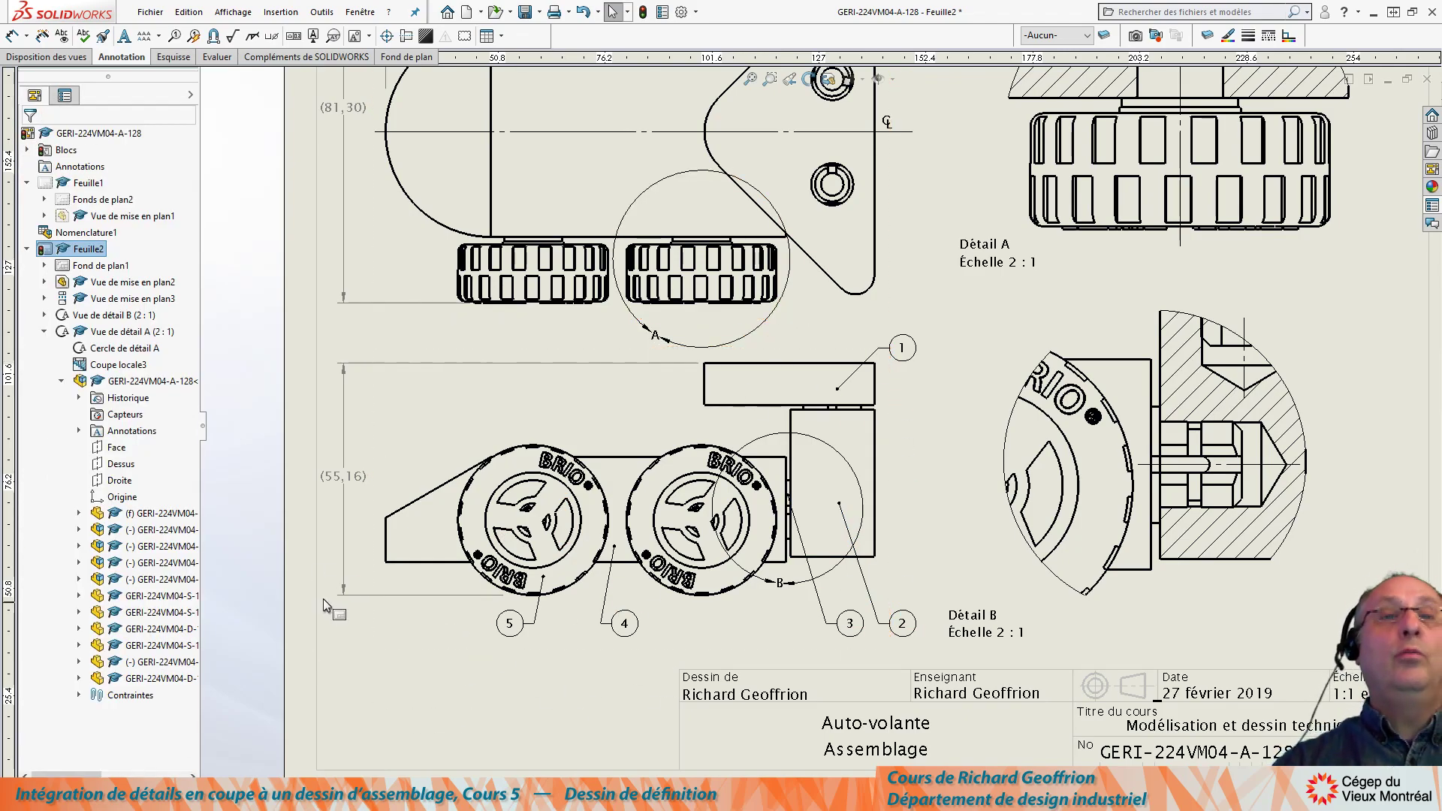
key(f)
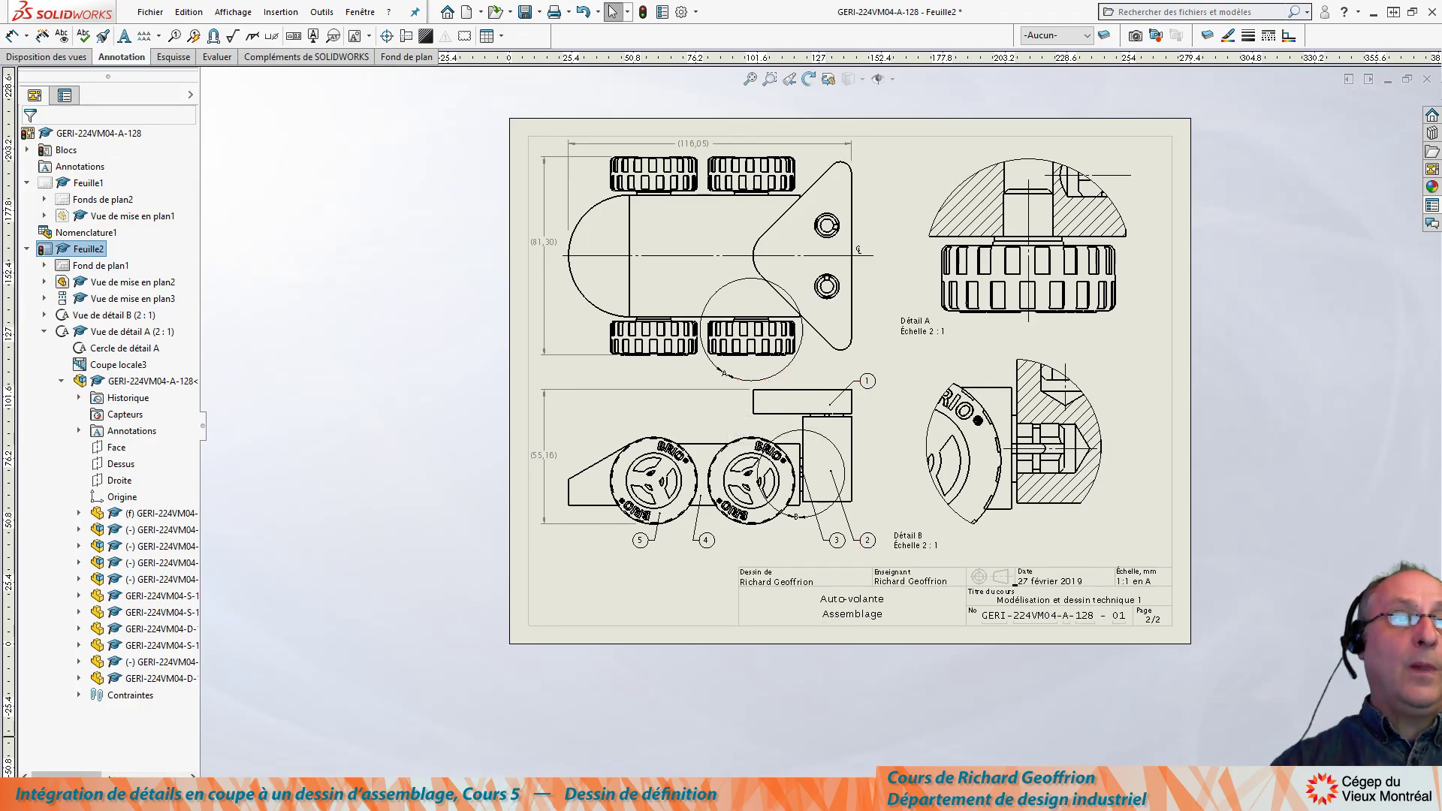
Compare the exploded view and parts list on Feuille1 with the ballooned views and sectioned details on Feuille2.
click(67, 785)
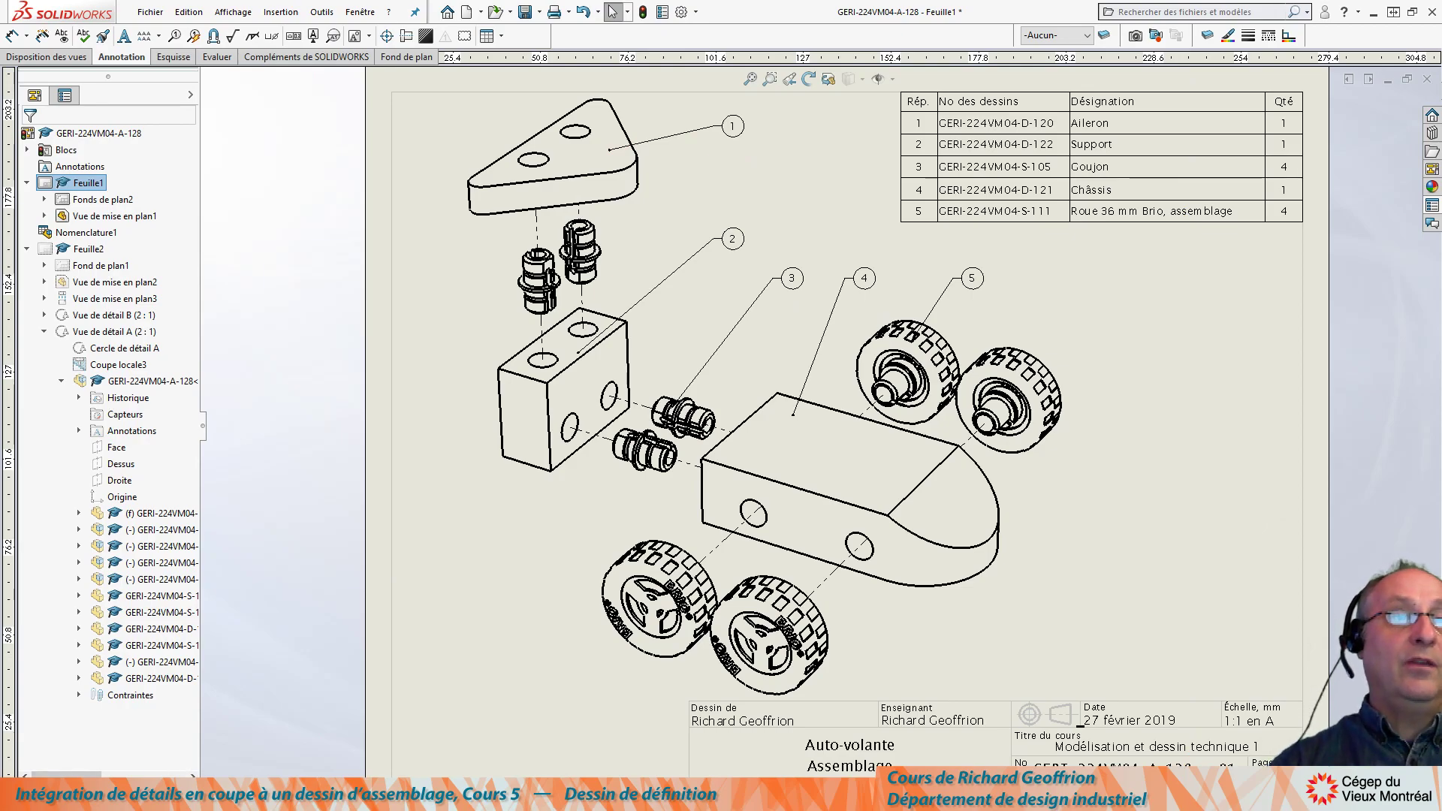
click(109, 786)
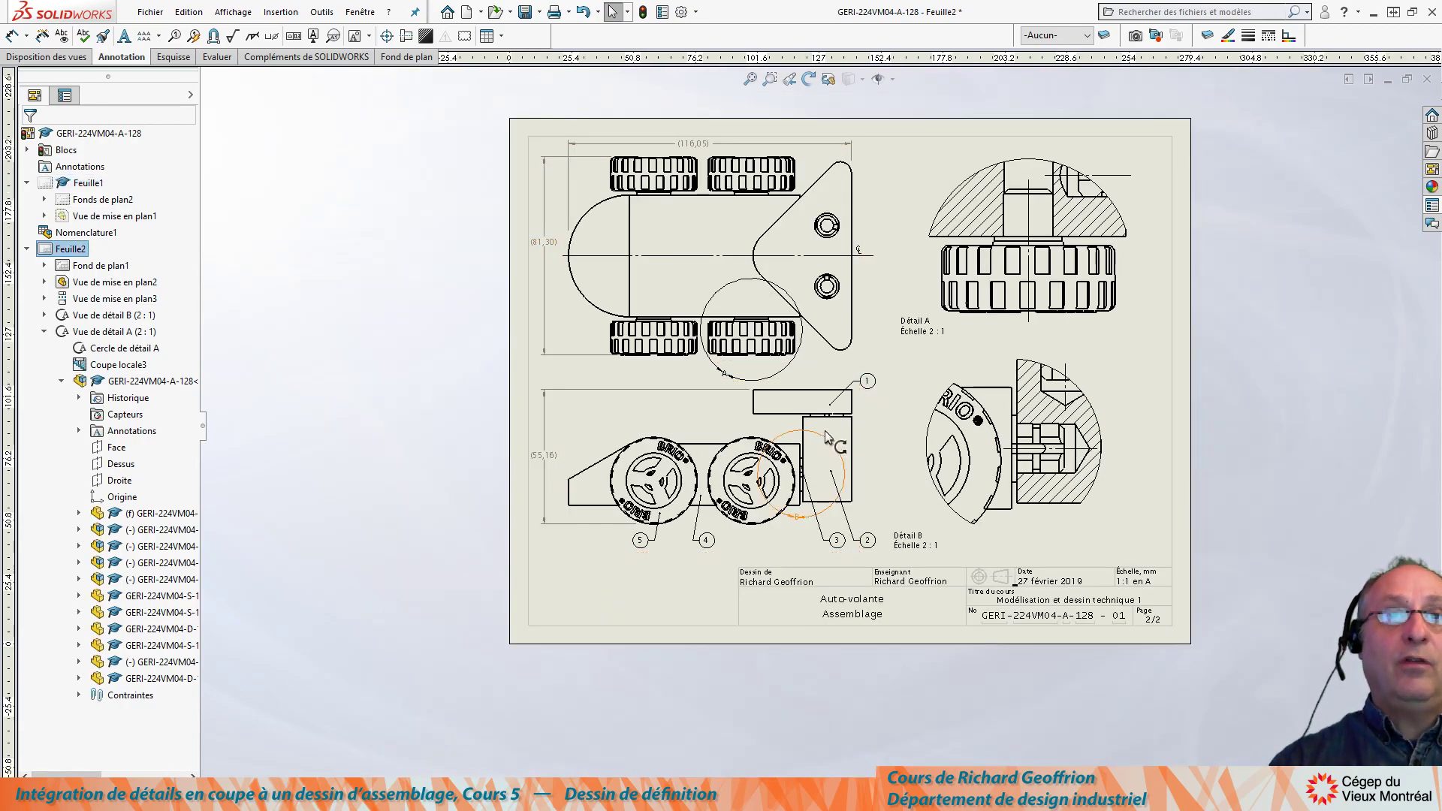
scroll(826, 434, down, 3)
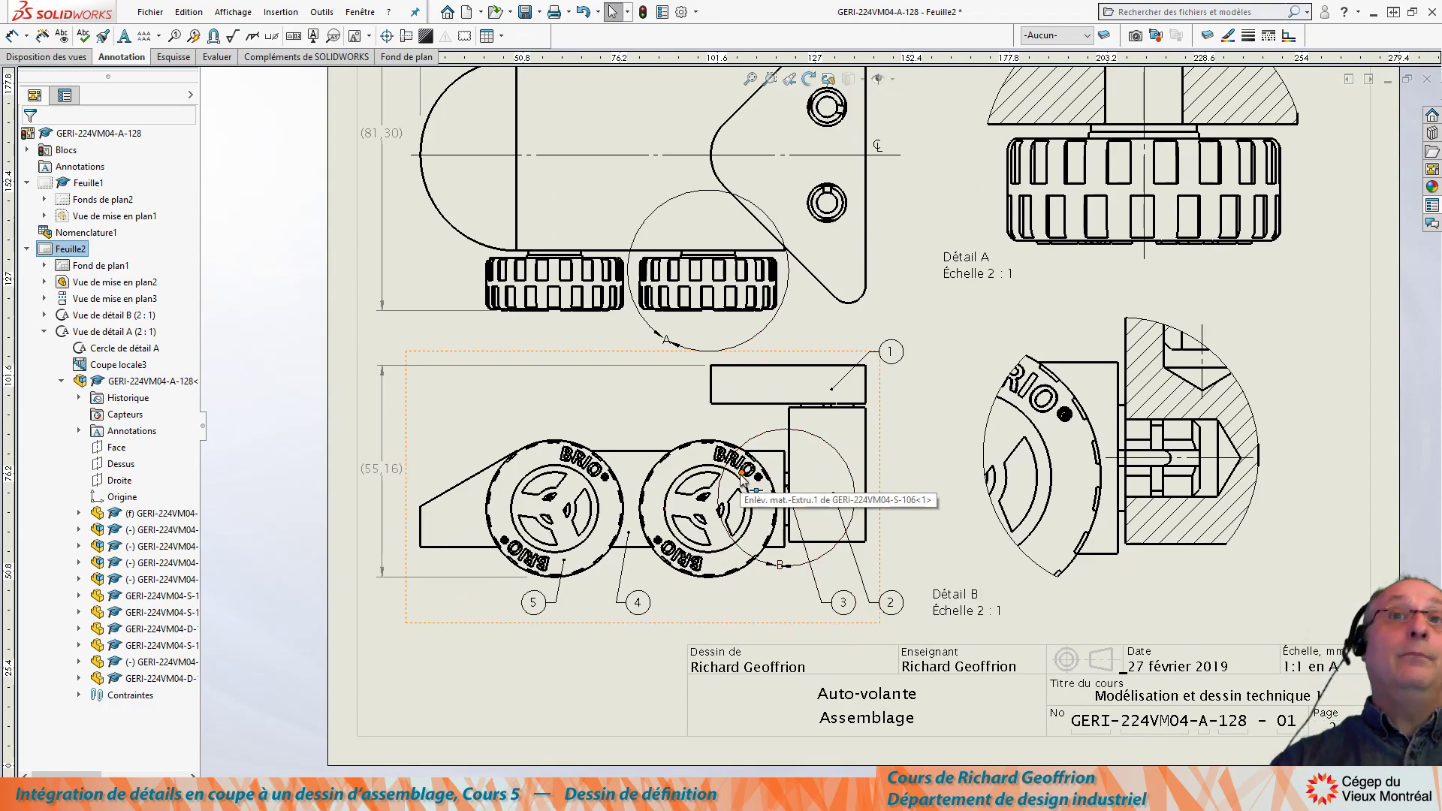
scroll(1194, 315, up, 4)
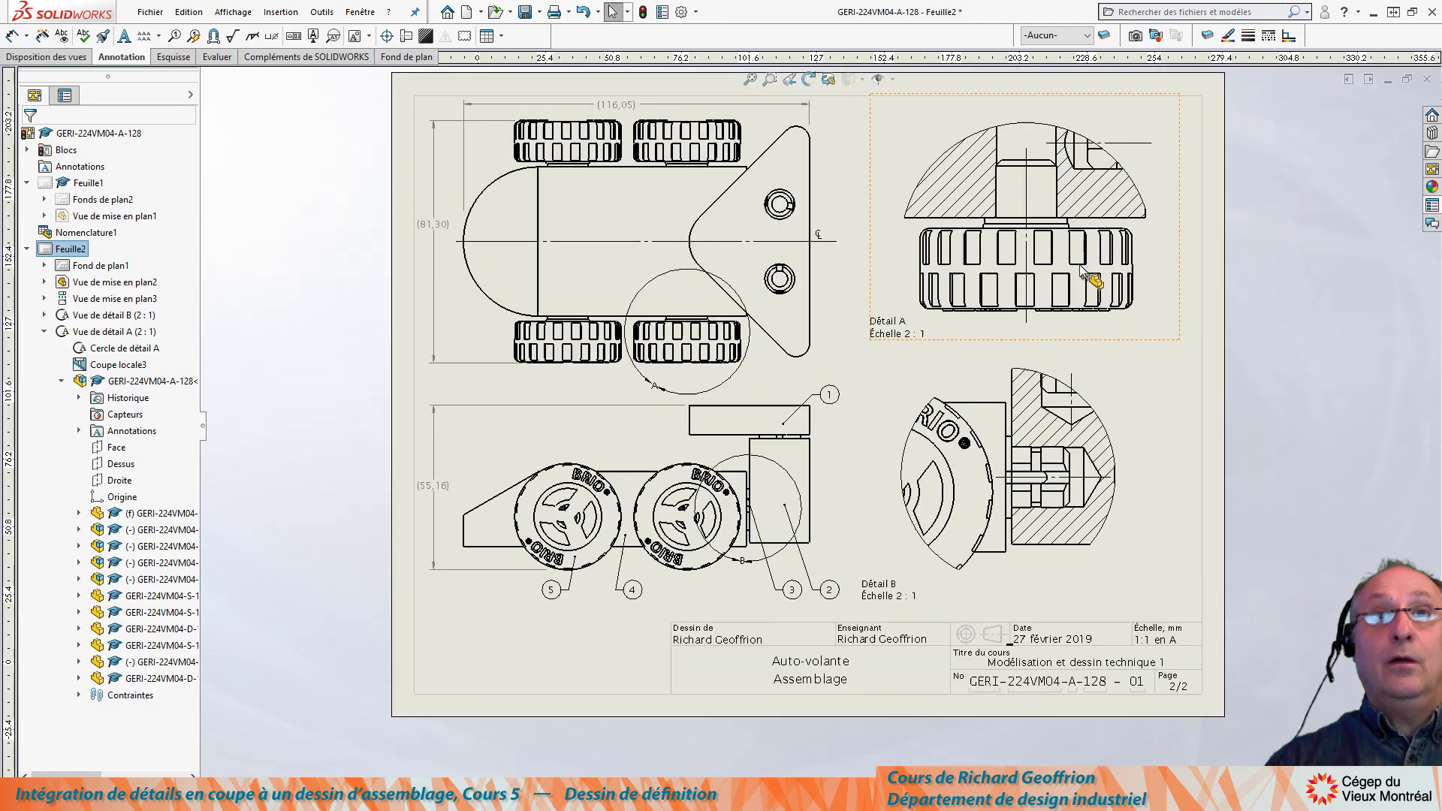
scroll(1187, 169, down, 3)
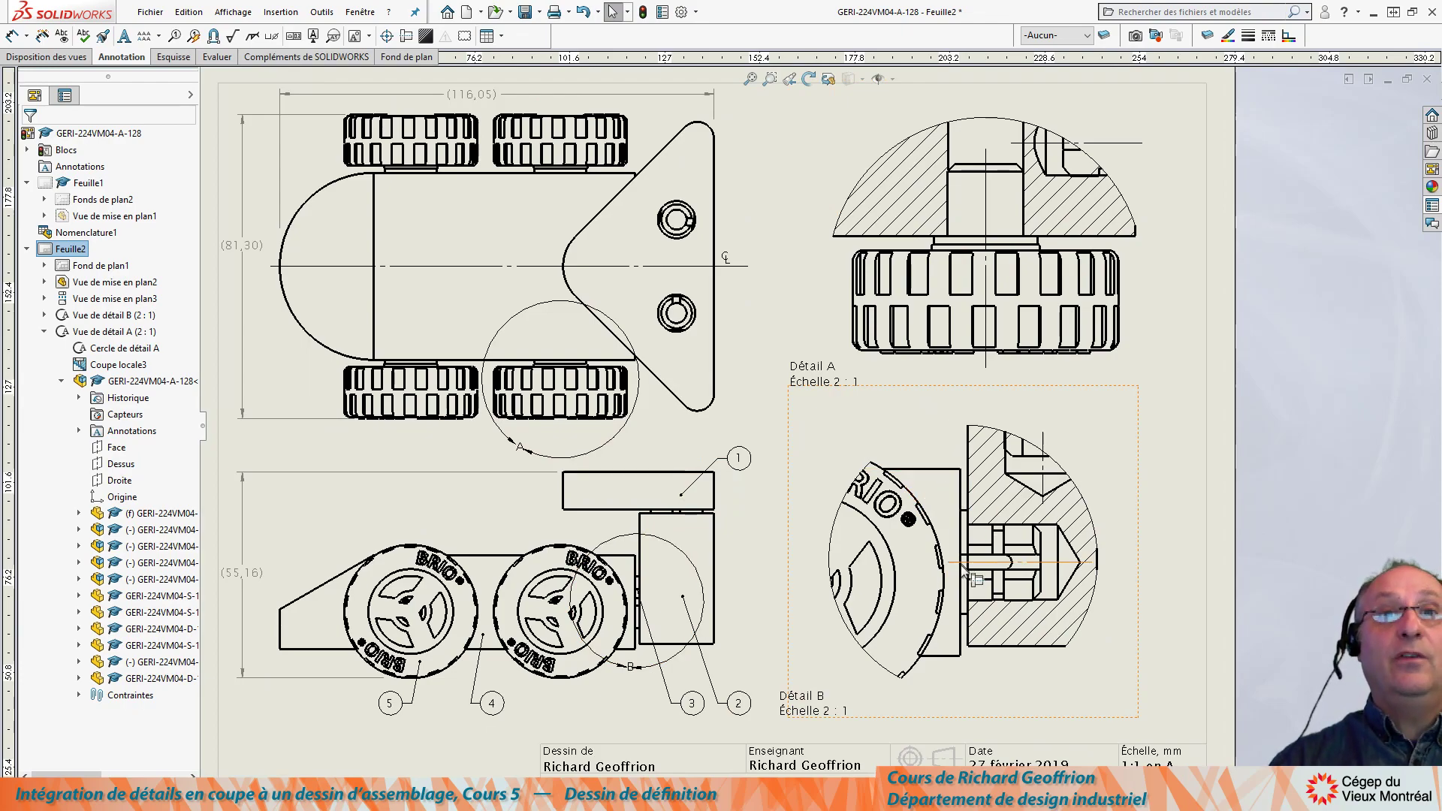
key(f)
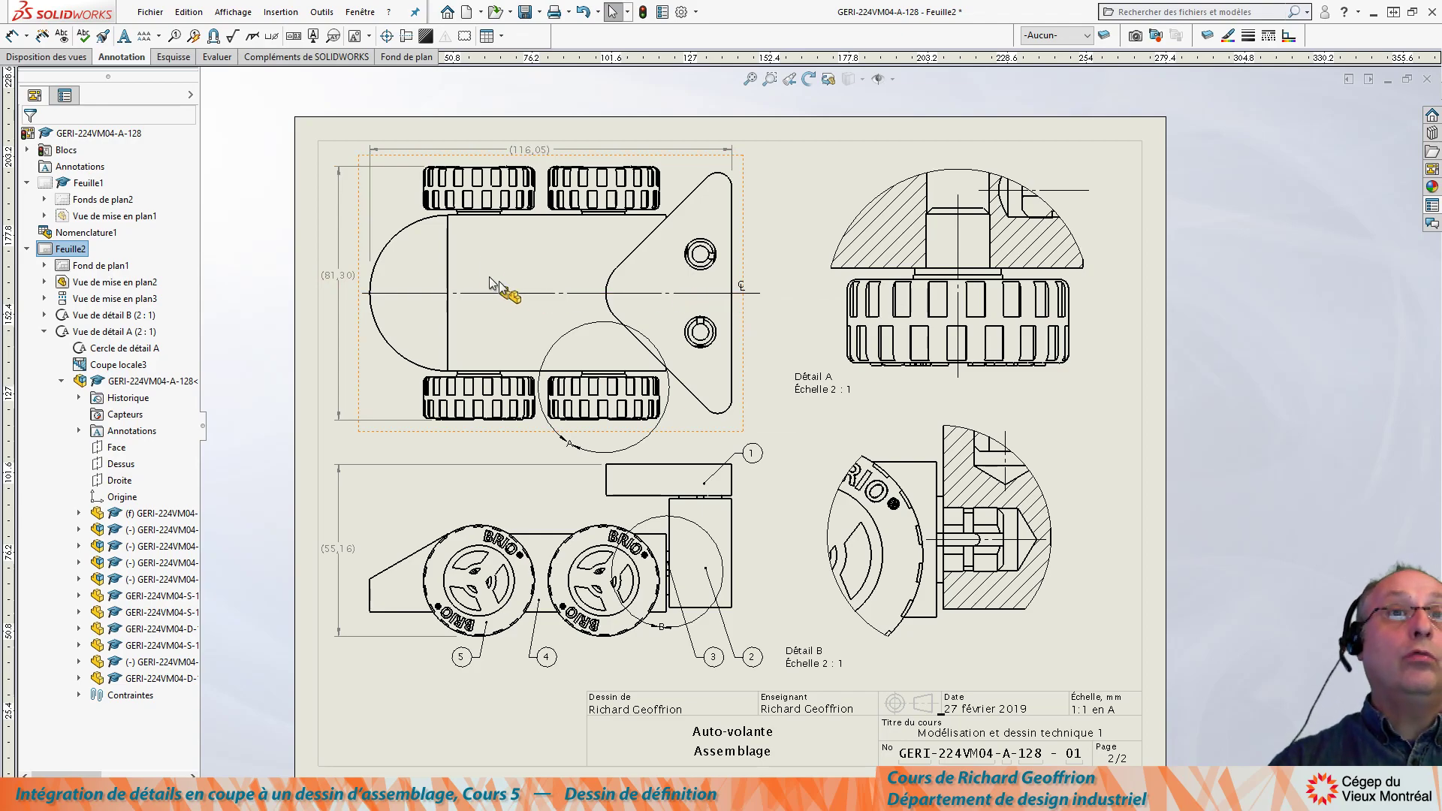
scroll(485, 269, up, 2)
scroll(484, 269, down, 2)
scroll(623, 331, up, 1)
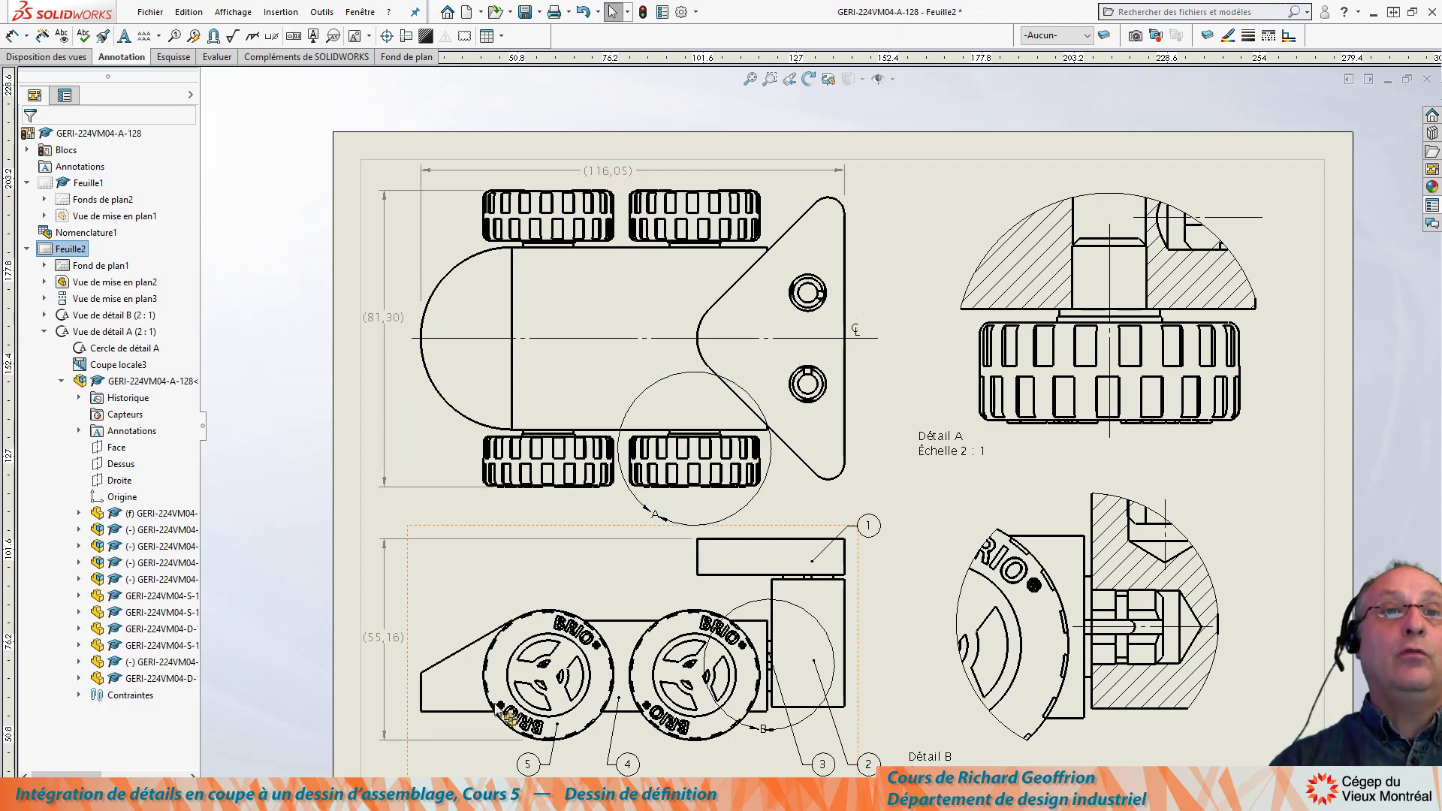
scroll(402, 789, up, 2)
scroll(848, 657, down, 3)
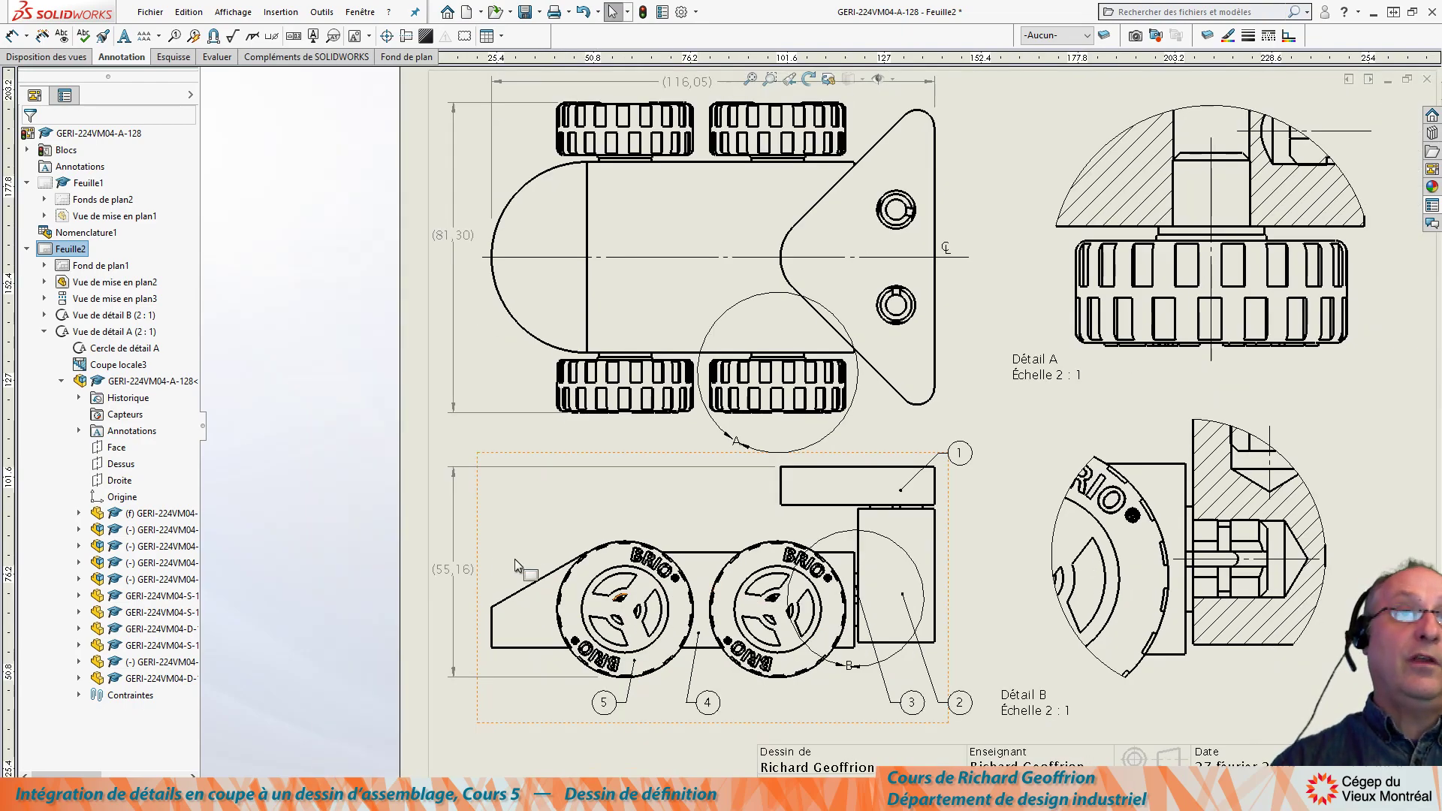
scroll(488, 556, up, 3)
scroll(783, 565, down, 4)
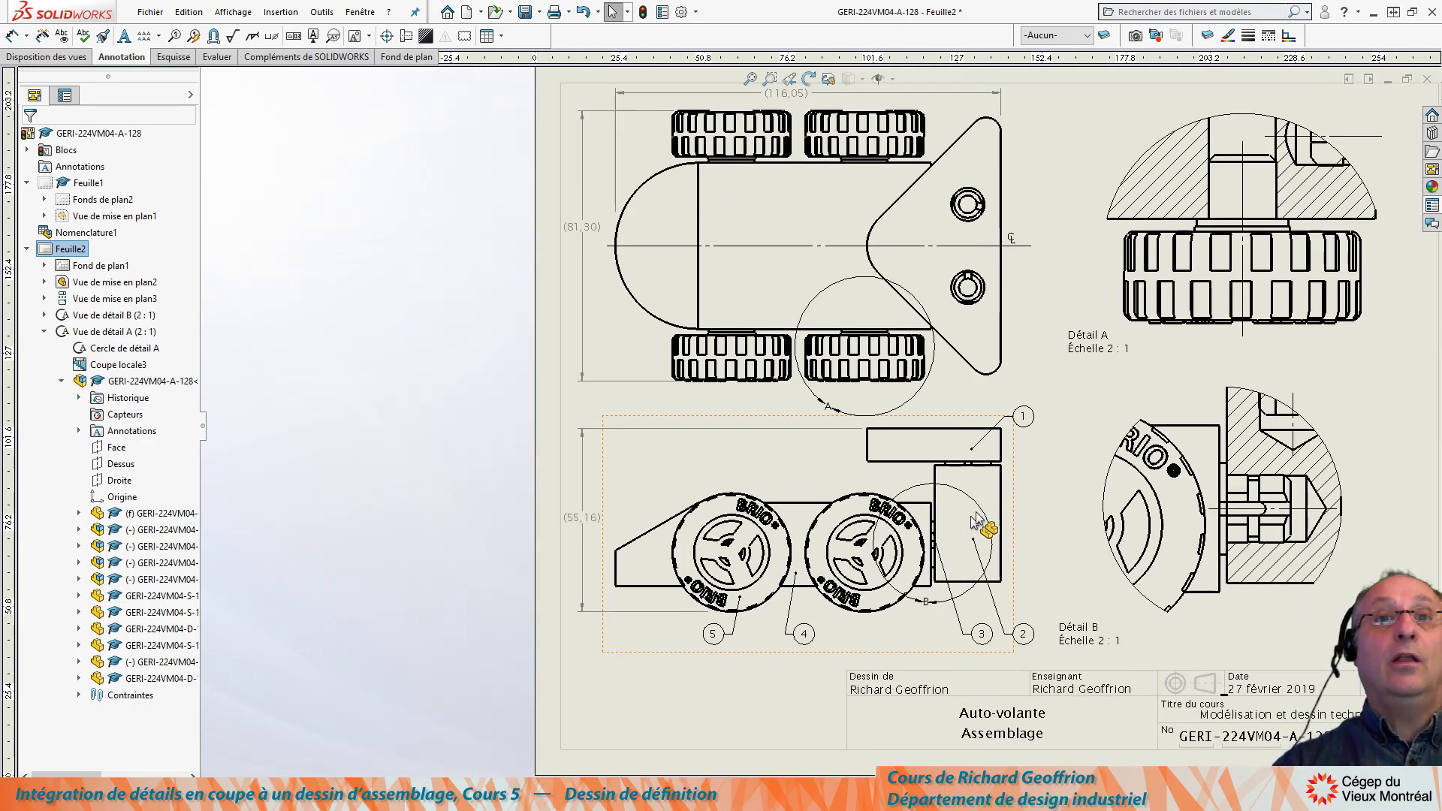
scroll(1060, 451, up, 1)
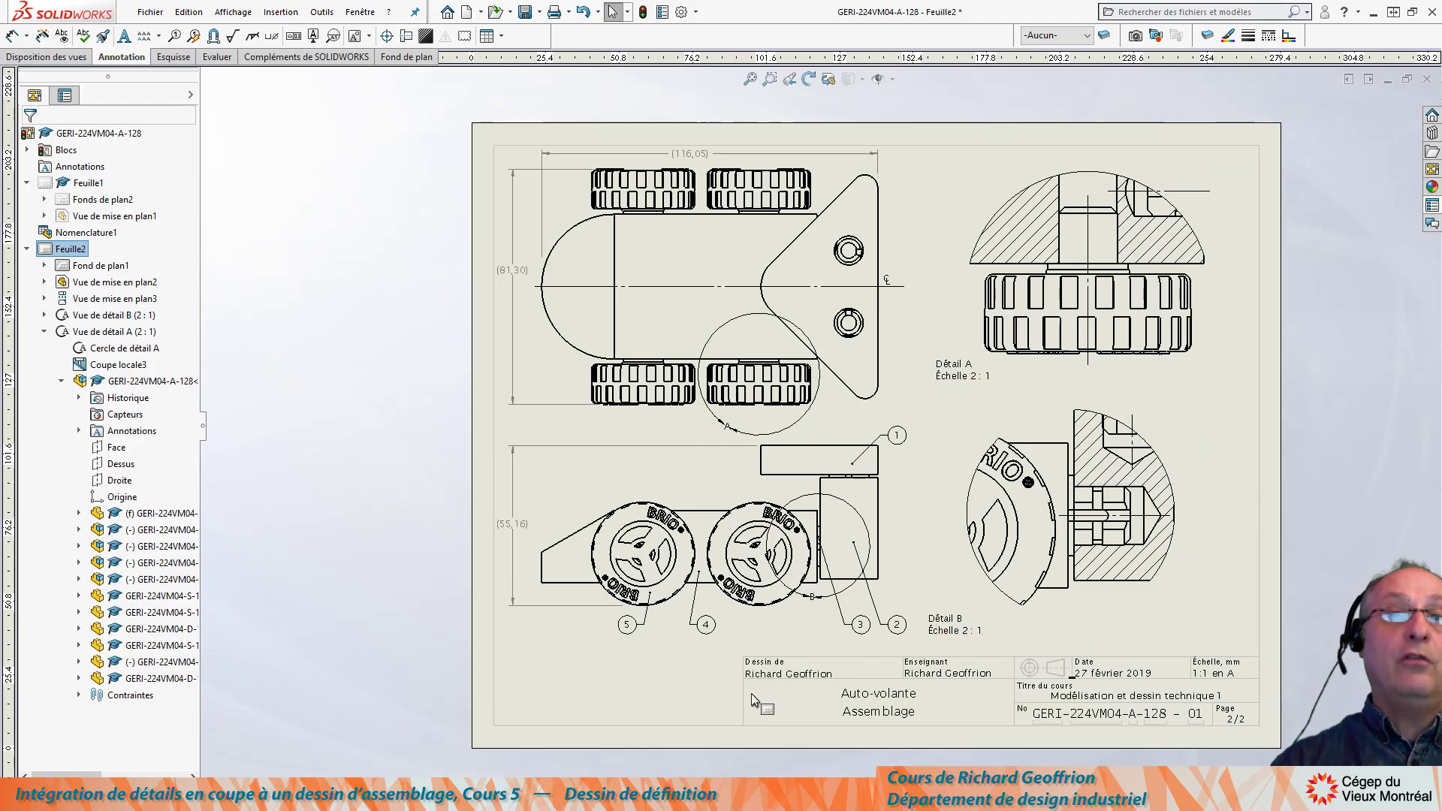
Check the title block information and page numbering on both Feuille2 and Feuille1.
scroll(1170, 731, up, 3)
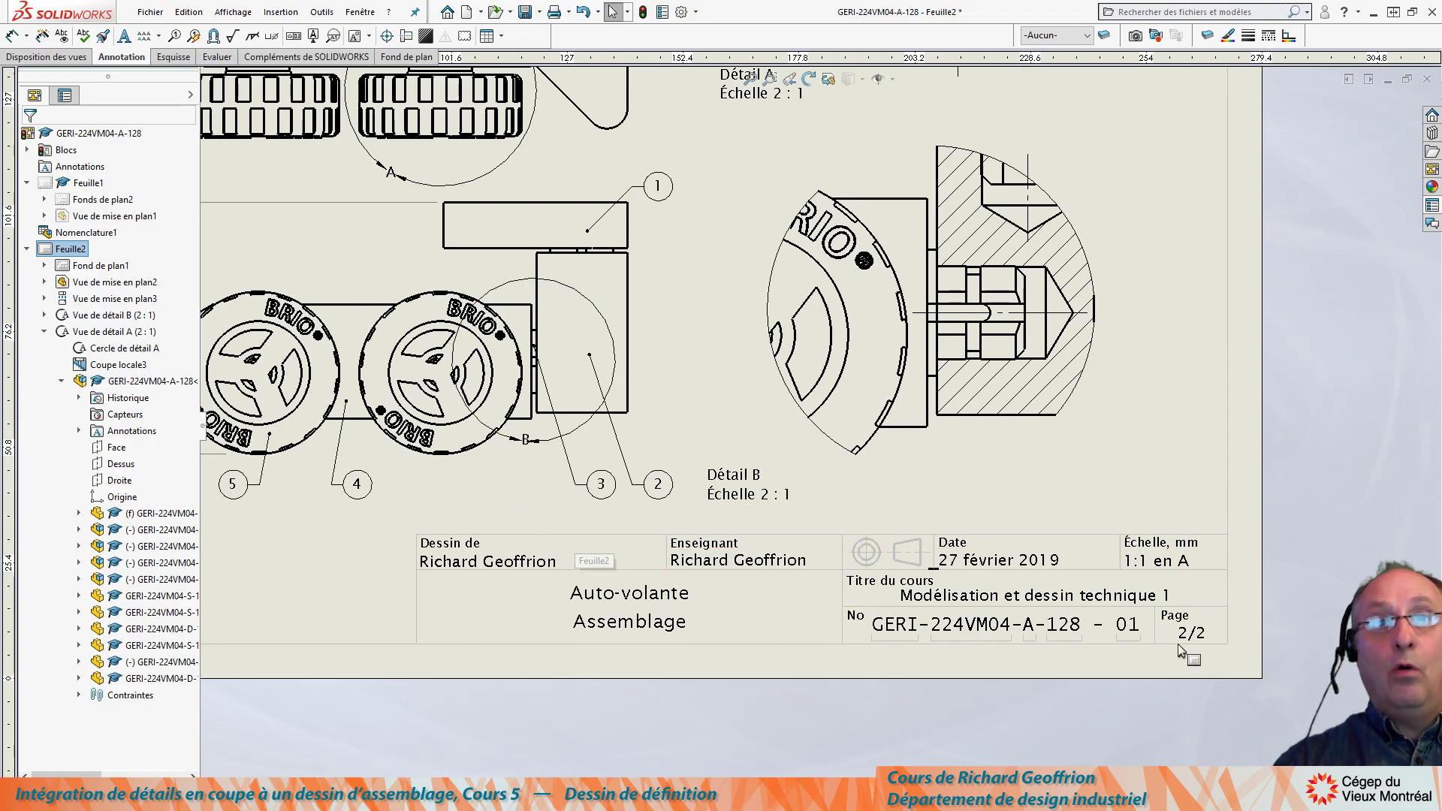
scroll(1225, 652, up, 2)
scroll(904, 467, down, 8)
scroll(532, 250, down, 1)
scroll(535, 252, up, 2)
scroll(899, 449, up, 1)
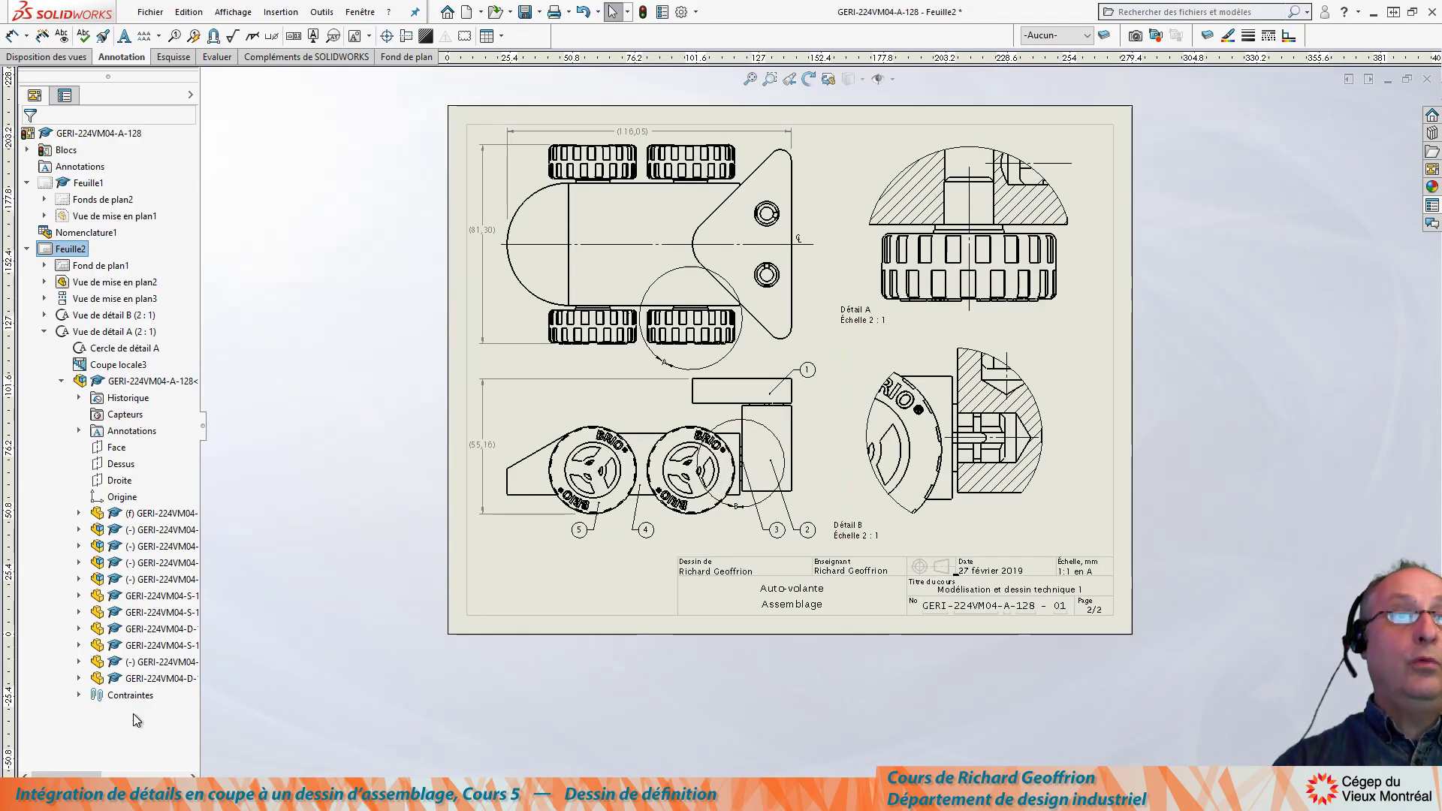
click(75, 786)
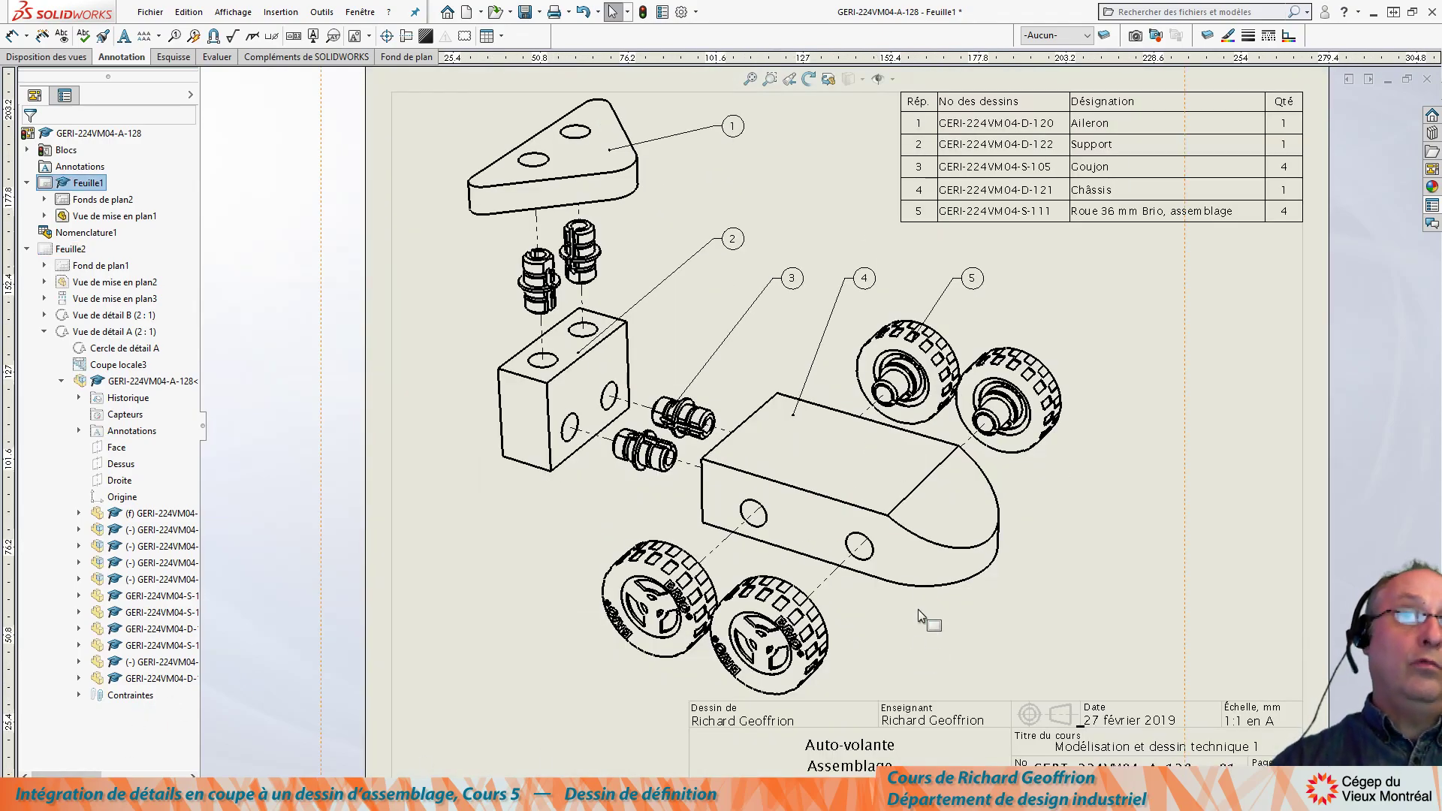
scroll(1306, 650, up, 1)
scroll(1112, 652, down, 2)
scroll(984, 612, up, 1)
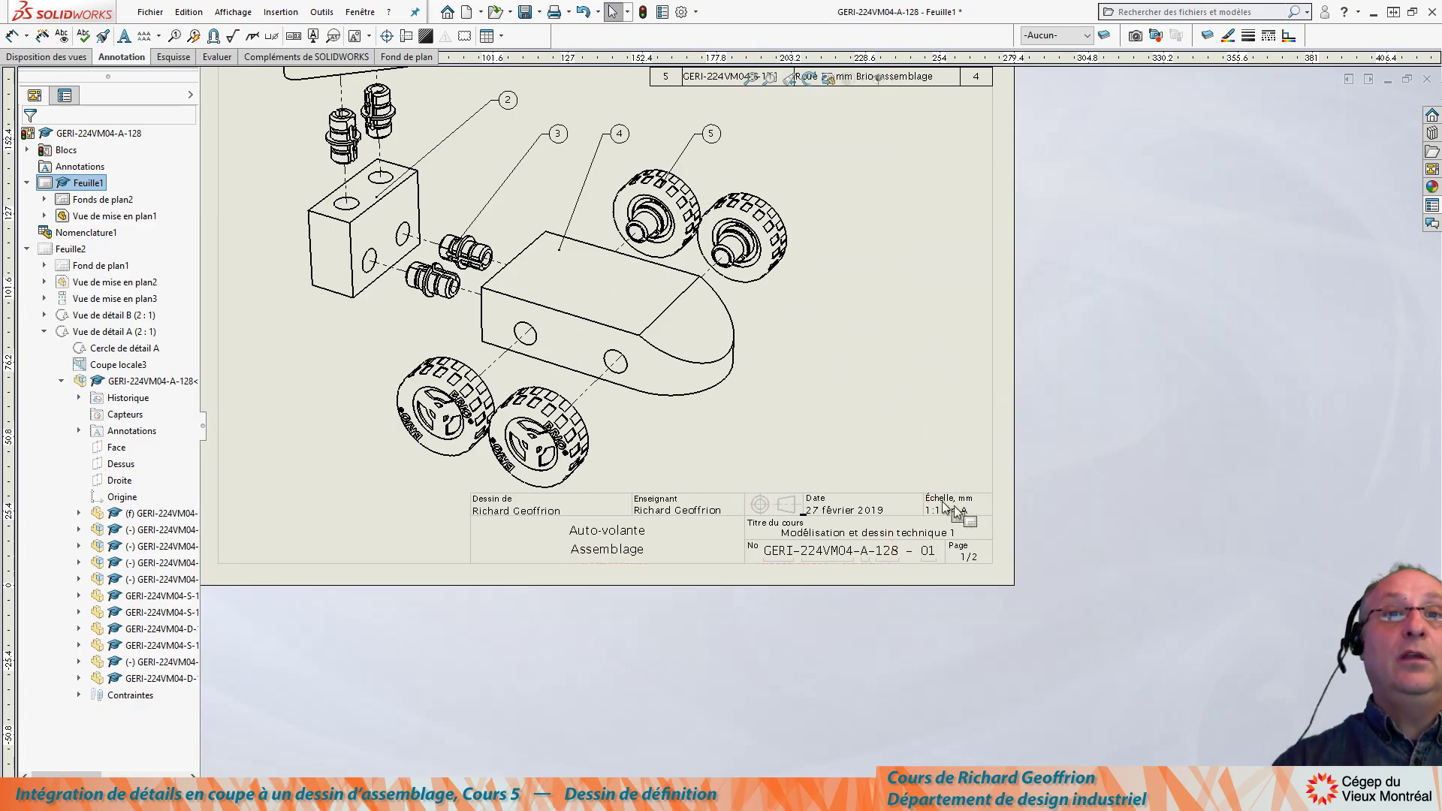
scroll(390, 152, down, 3)
scroll(722, 409, up, 2)
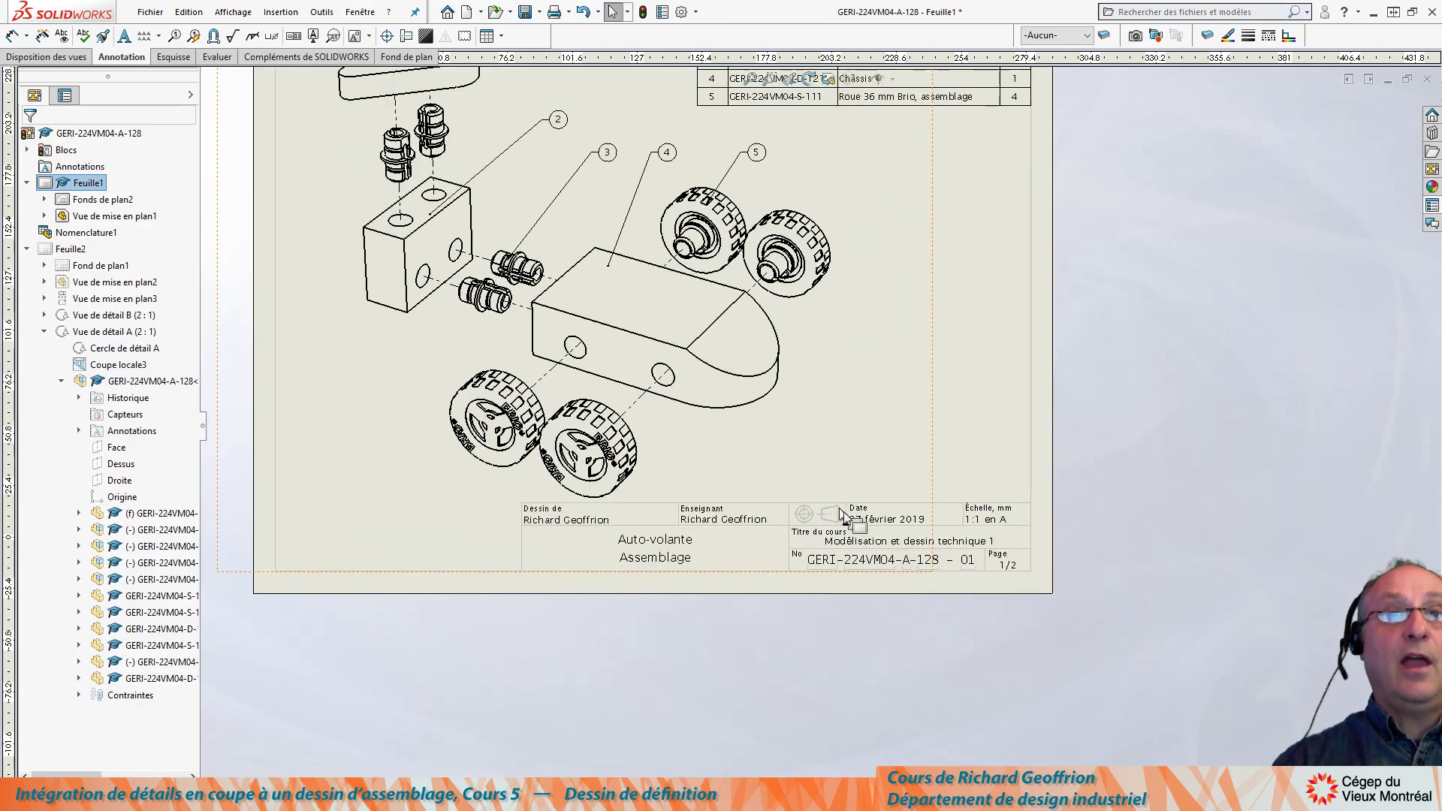
scroll(607, 265, down, 3)
scroll(646, 280, up, 2)
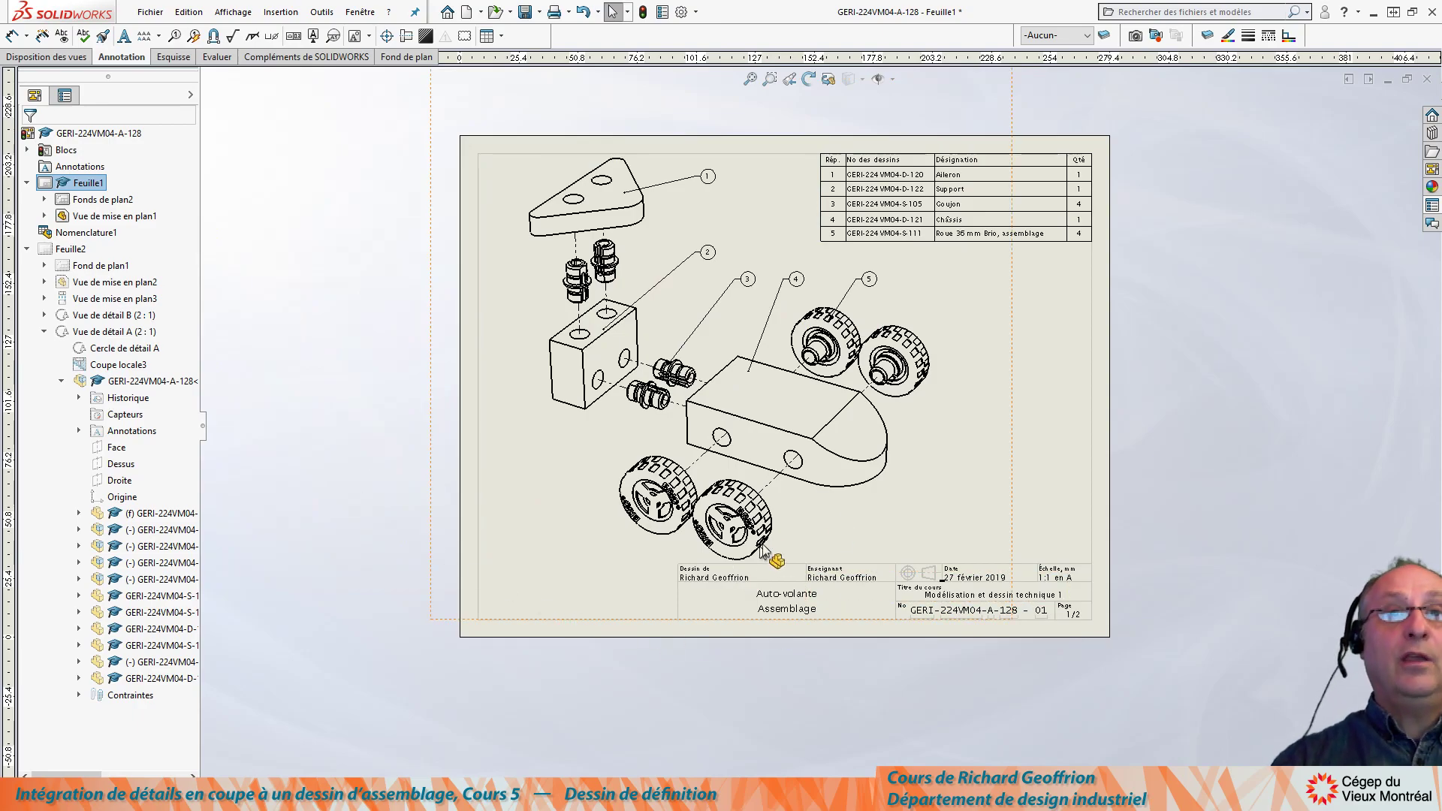
Review the complete exploded assembly sheet and return to Feuille2 to look over its views and details.
scroll(762, 553, up, 3)
scroll(775, 526, down, 5)
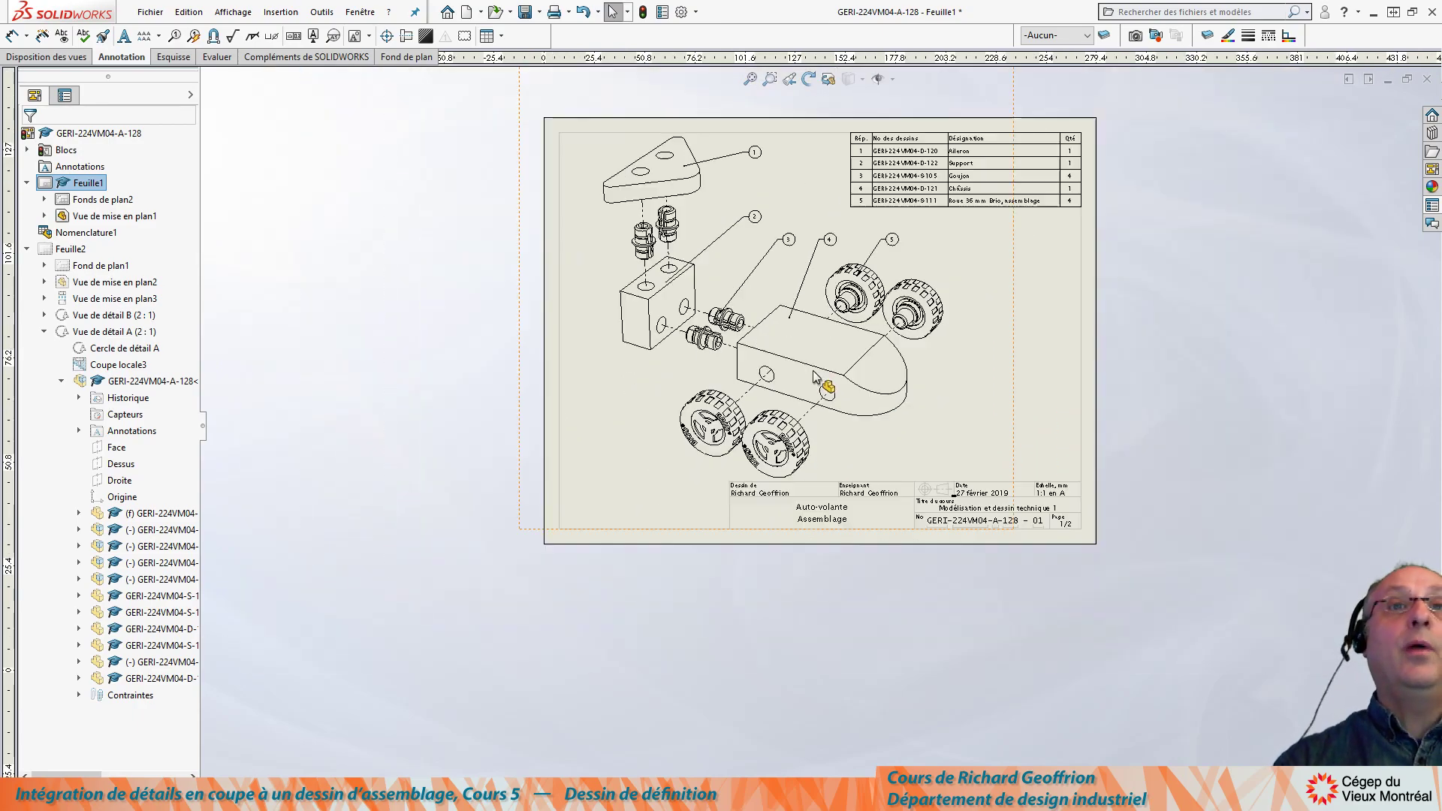
scroll(967, 250, up, 2)
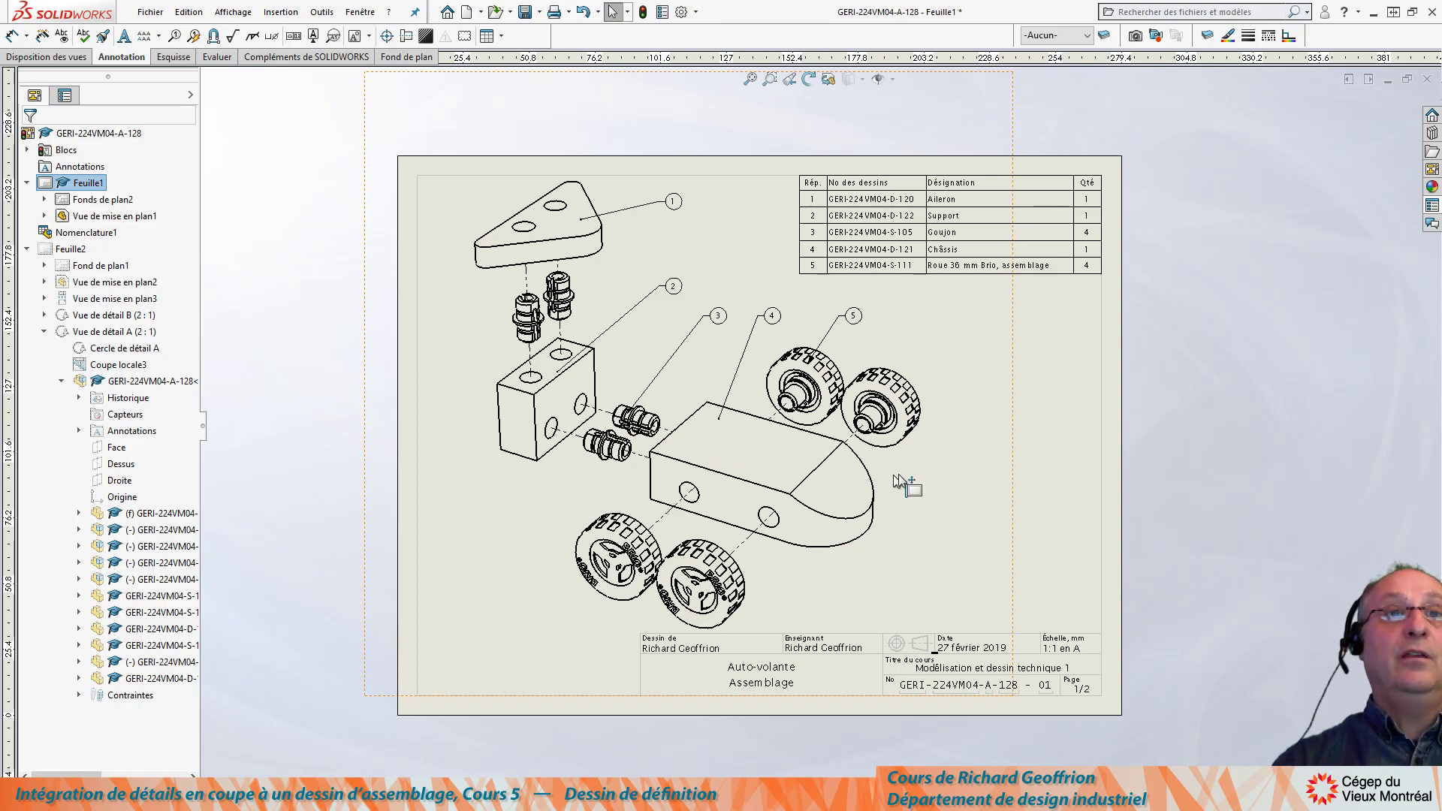
scroll(912, 467, down, 1)
scroll(901, 496, up, 2)
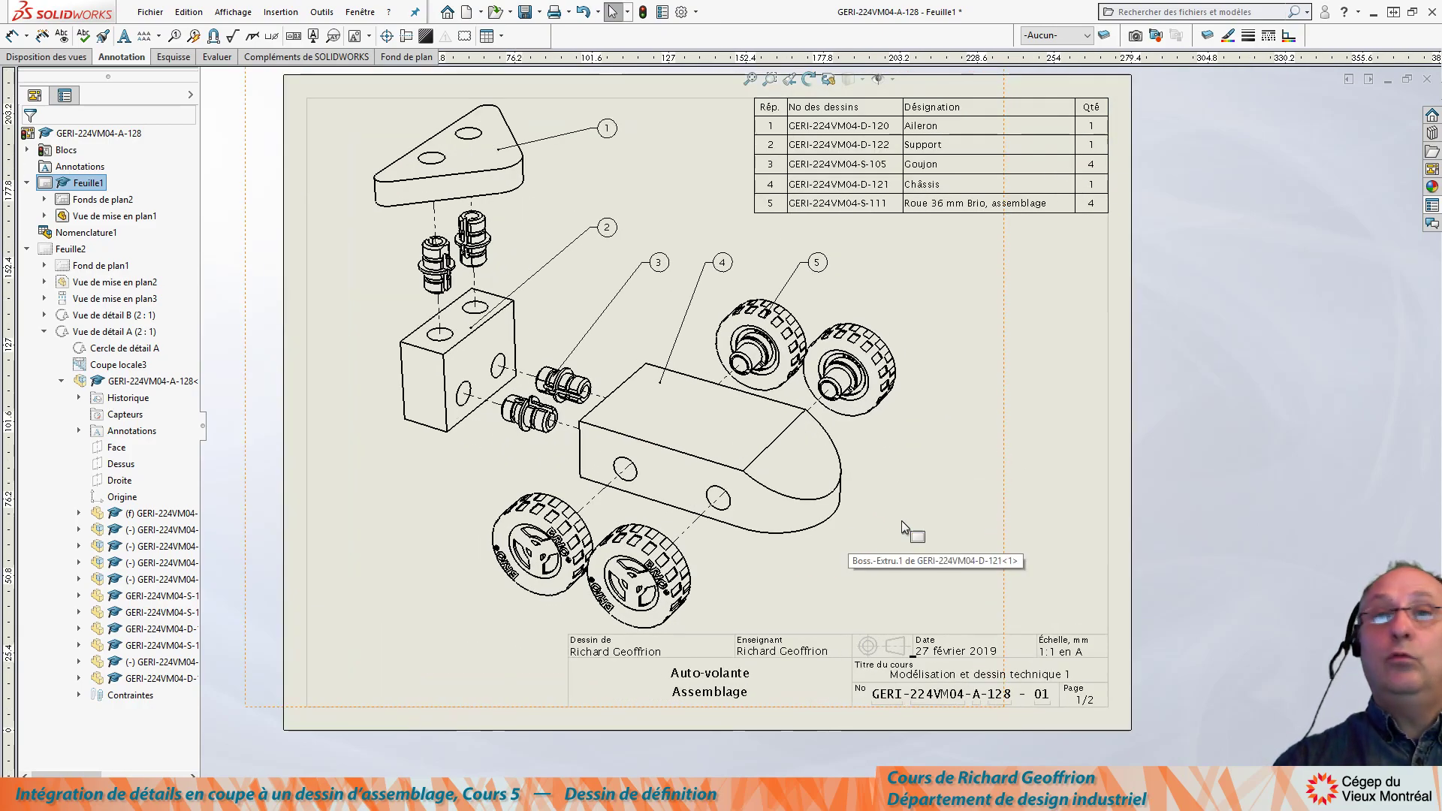
key(ctrl+Page_Down)
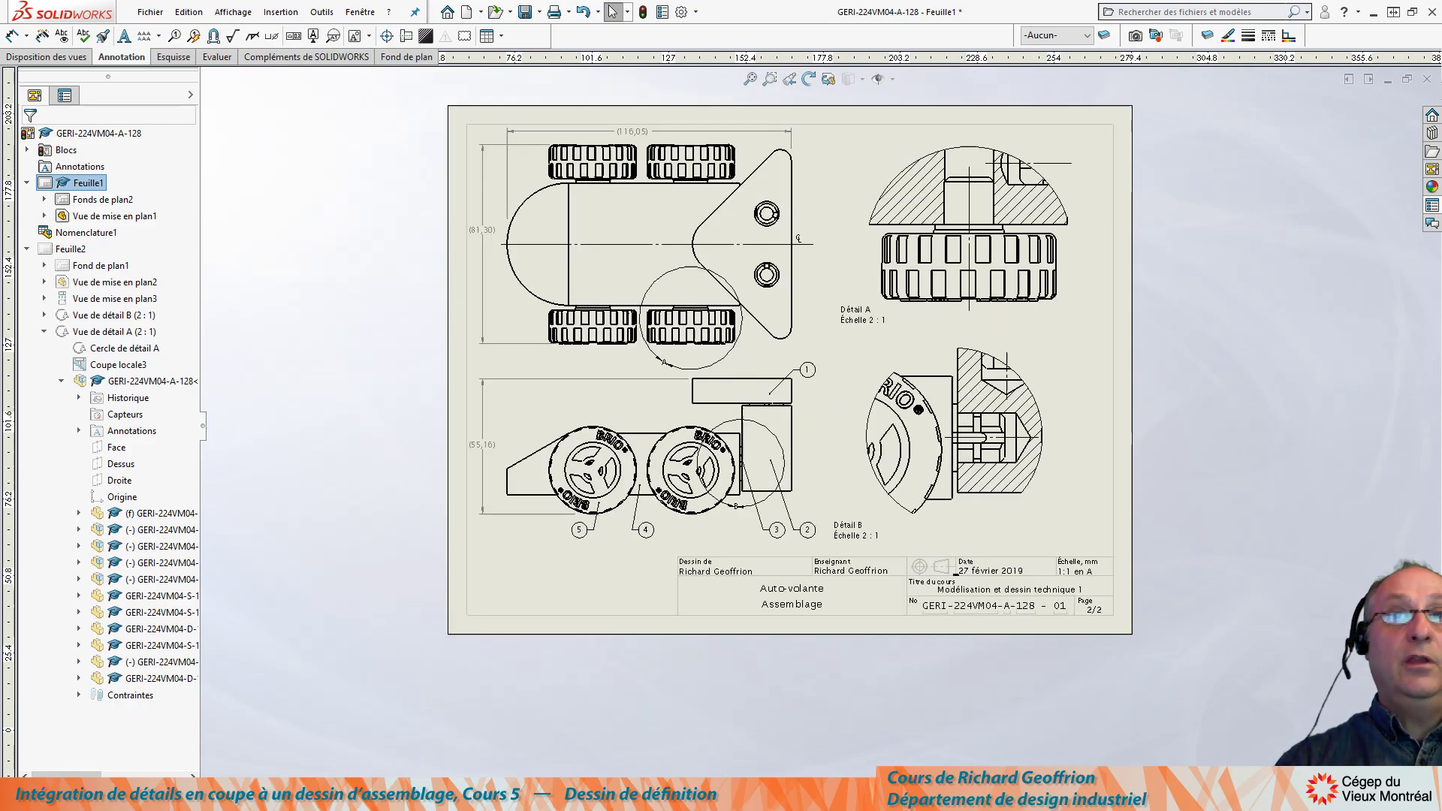
scroll(781, 218, up, 3)
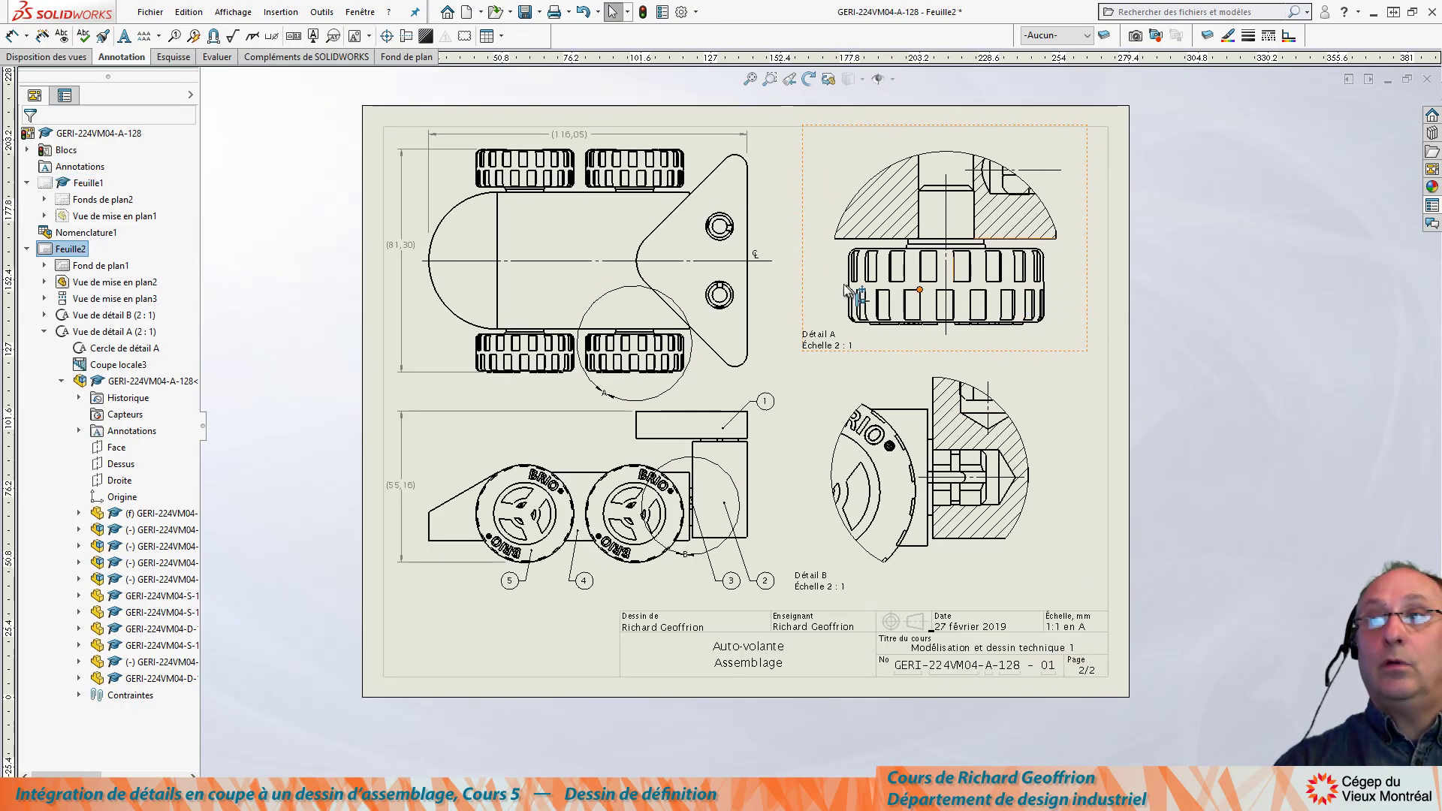